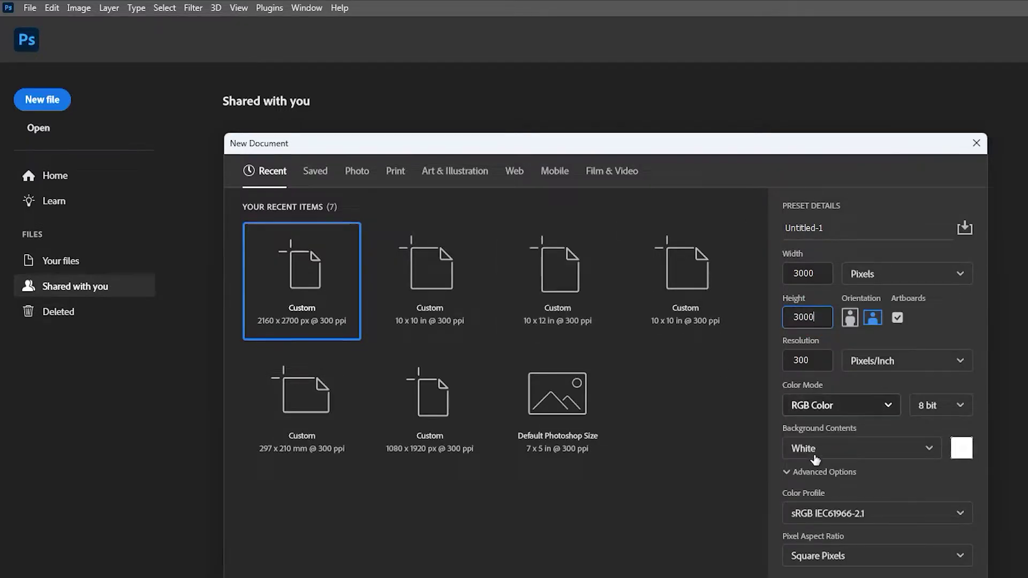
- Create a white 3000 × 3000 px document at 300 ppi resolution
click(819, 361)
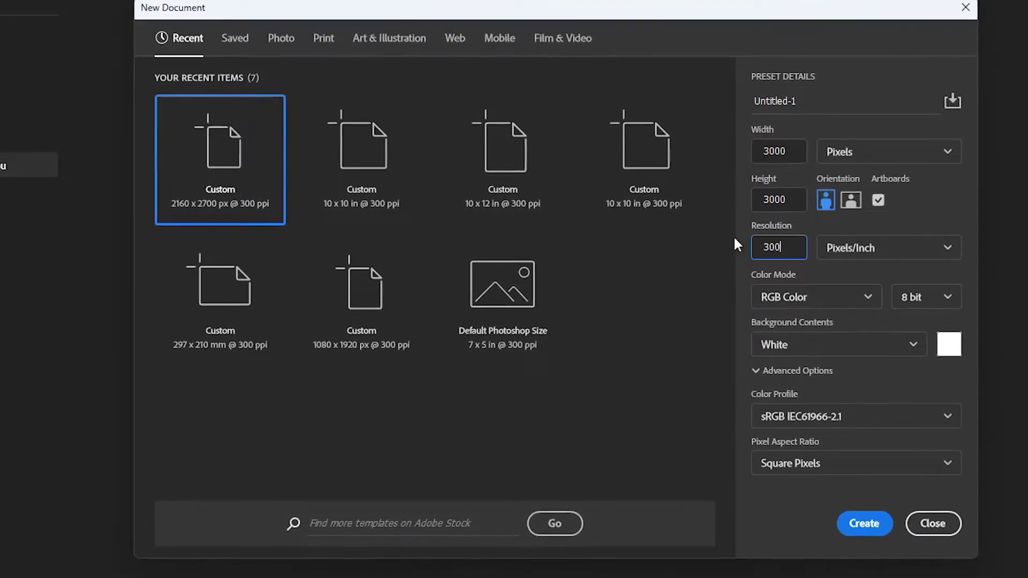
click(861, 525)
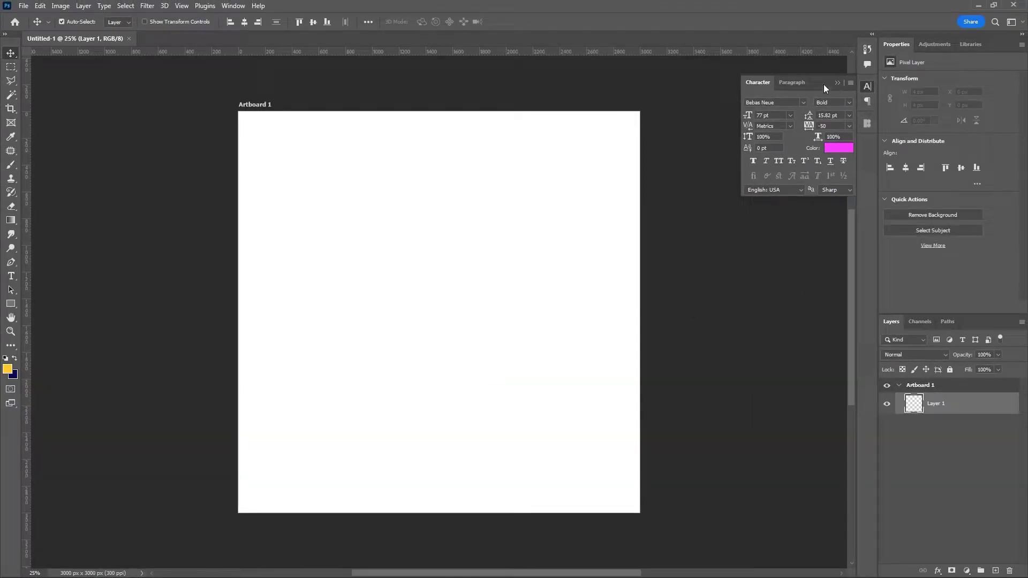
click(837, 84)
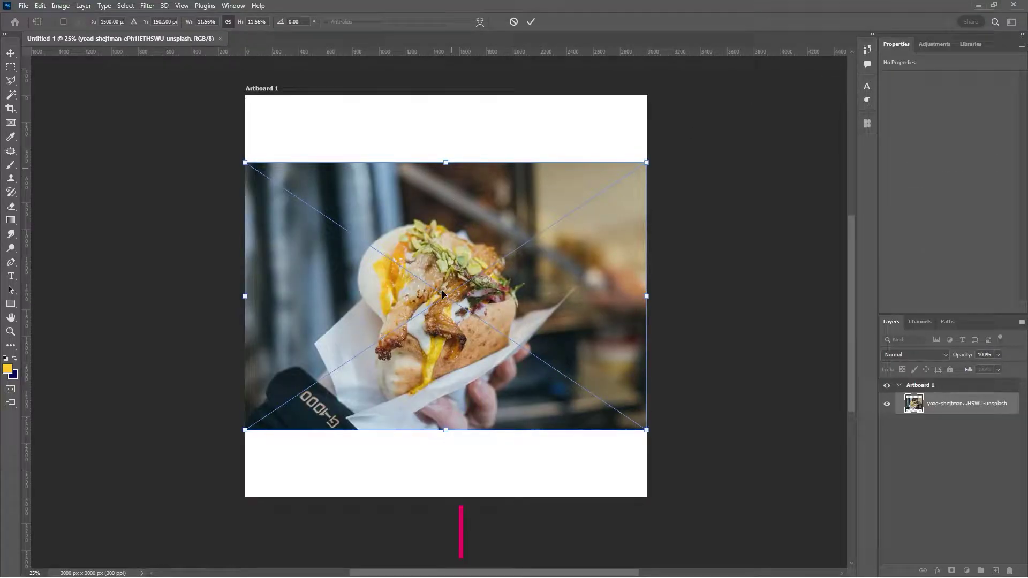
- Start enlarging the placed food photo from its bottom edge and top-right corner, toggling proportion lock
click(447, 163)
click(449, 432)
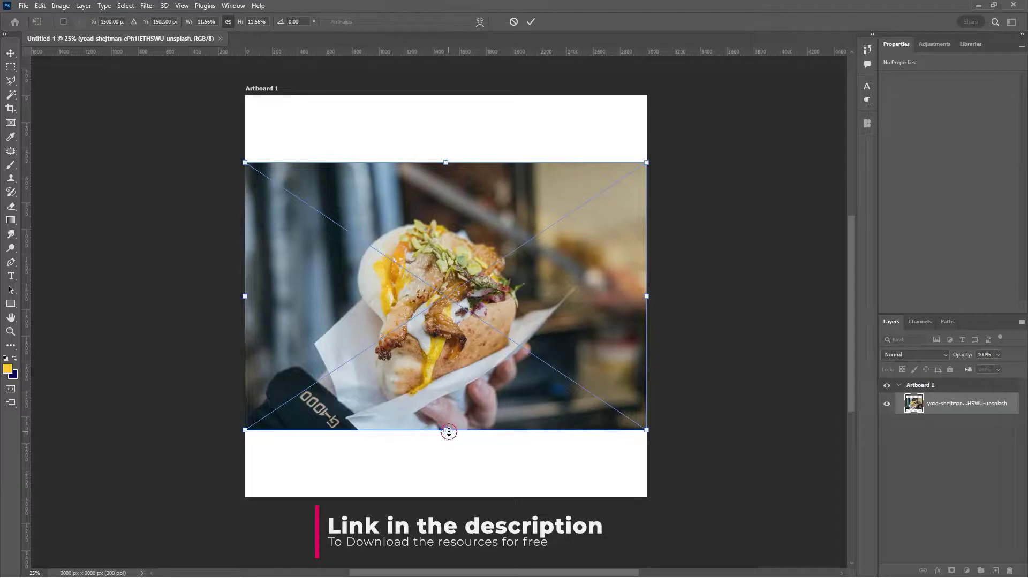
mouse_move(454, 464)
mouse_down()
mouse_move(449, 477)
mouse_move(468, 447)
mouse_move(468, 465)
mouse_up()
drag(668, 162, 670, 135)
click(229, 22)
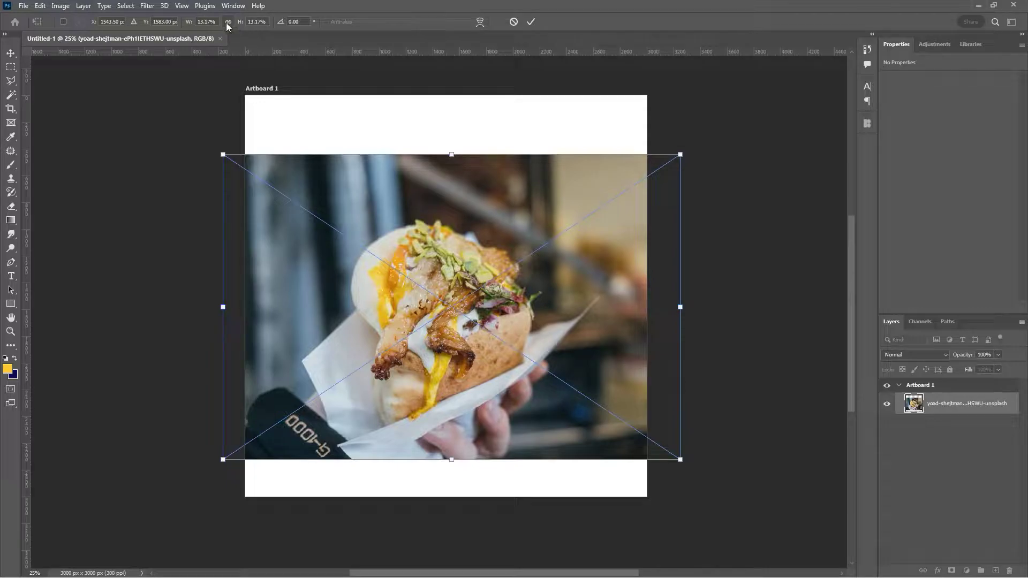
drag(681, 154, 675, 180)
key(ctrl+z)
- Scale the photo to about 4117 × 2744 px over the artboard, leaving a white top strip, and commit
drag(680, 155, 751, 107)
drag(542, 276, 494, 349)
drag(700, 182, 730, 164)
mouse_move(617, 309)
mouse_down()
mouse_move(630, 306)
mouse_move(619, 311)
mouse_up()
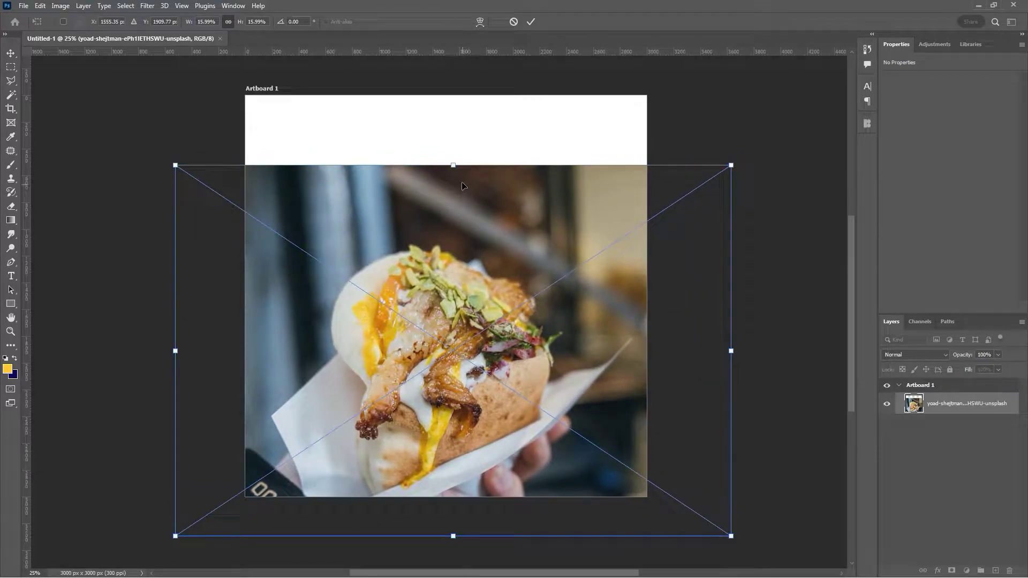
drag(449, 165, 453, 169)
click(531, 21)
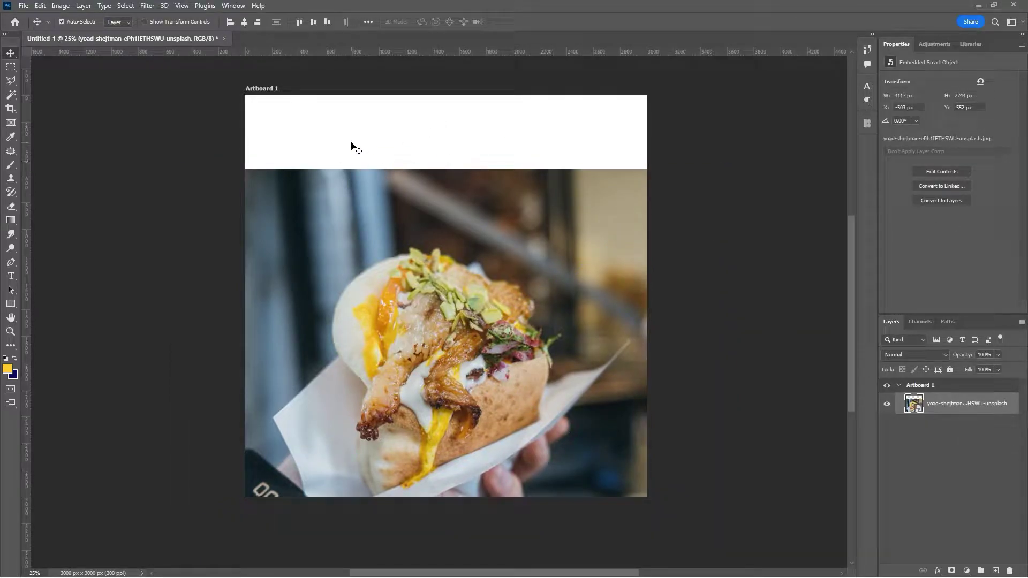
- Rasterize the photo layer and Content-Aware Fill the selected top white band onto a new layer
right_click(945, 411)
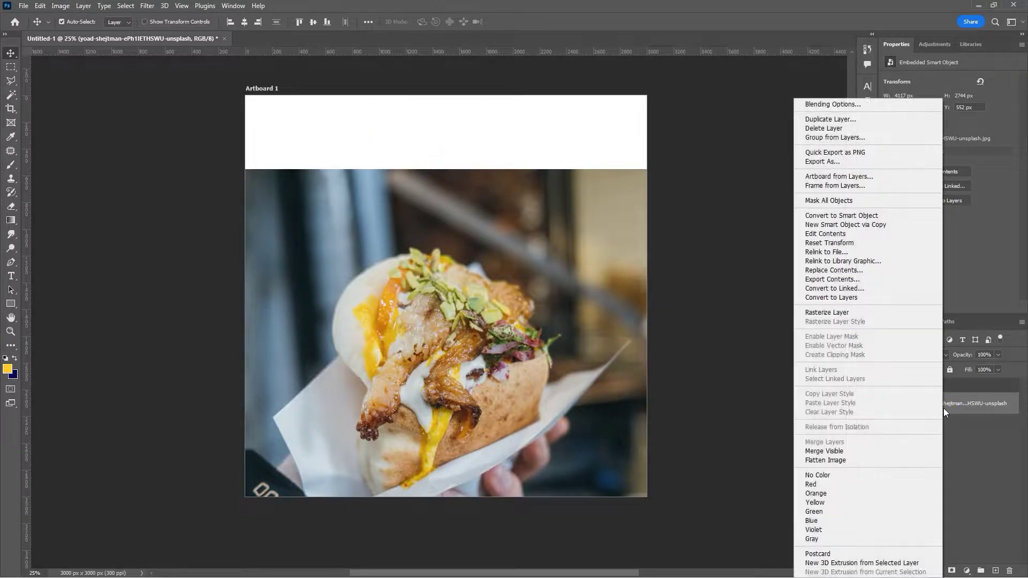
click(834, 315)
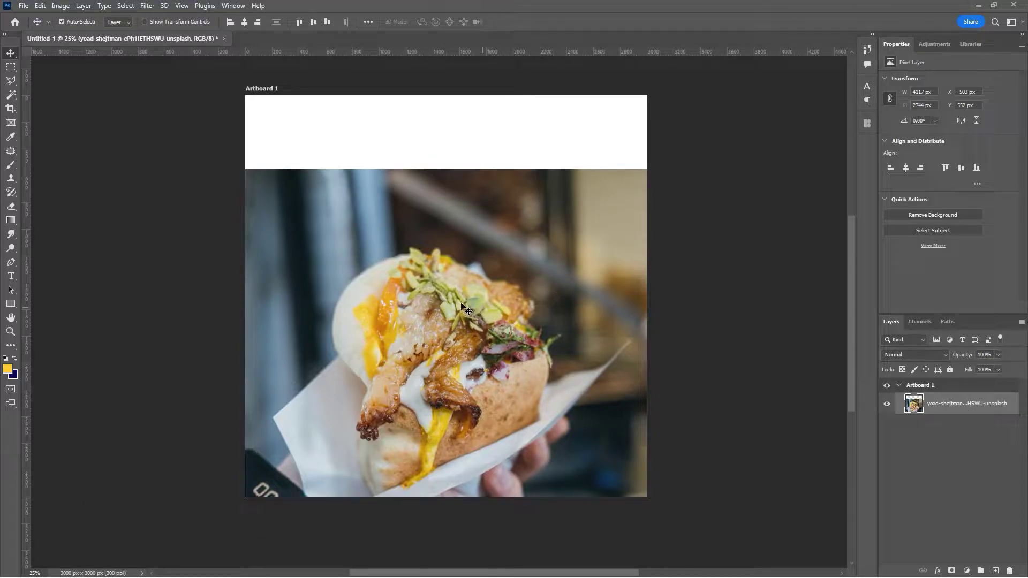
click(10, 69)
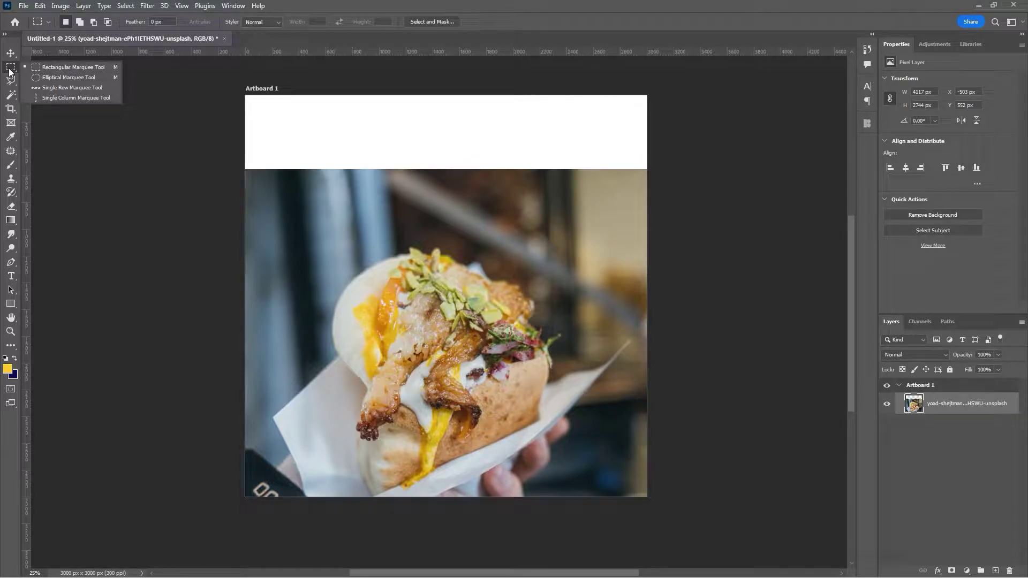
click(70, 67)
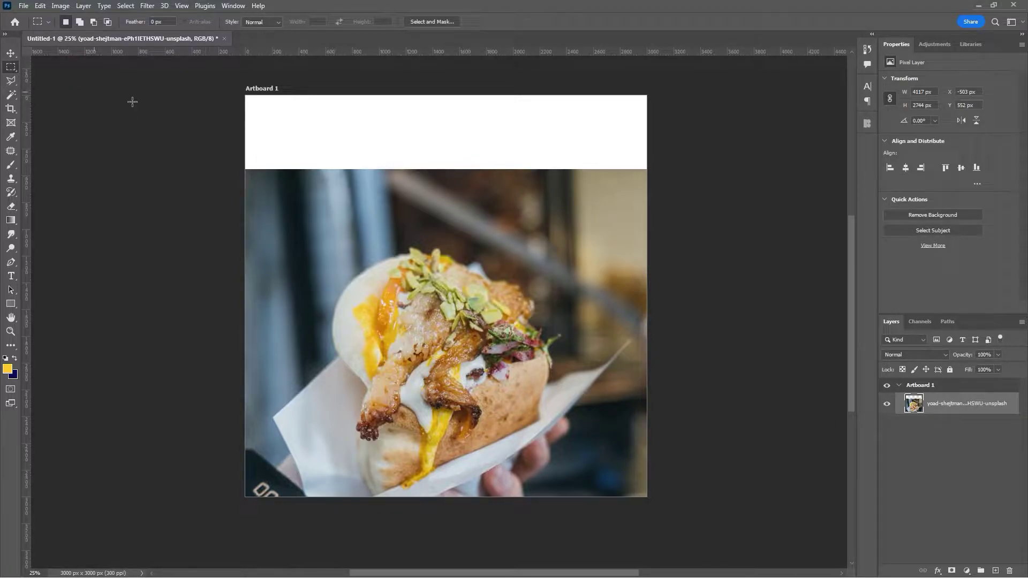
drag(239, 89, 694, 168)
right_click(344, 155)
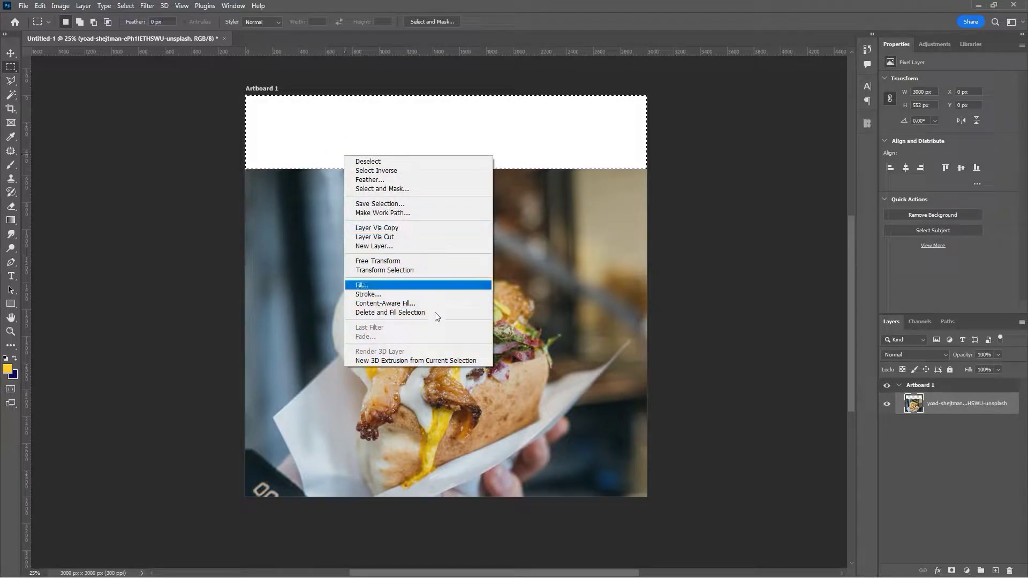
click(399, 304)
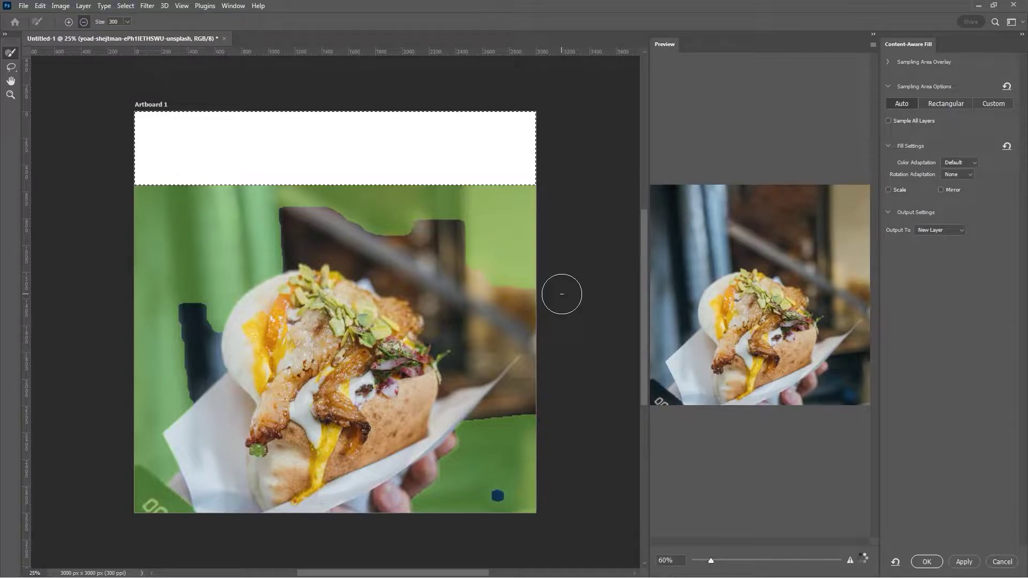
click(927, 563)
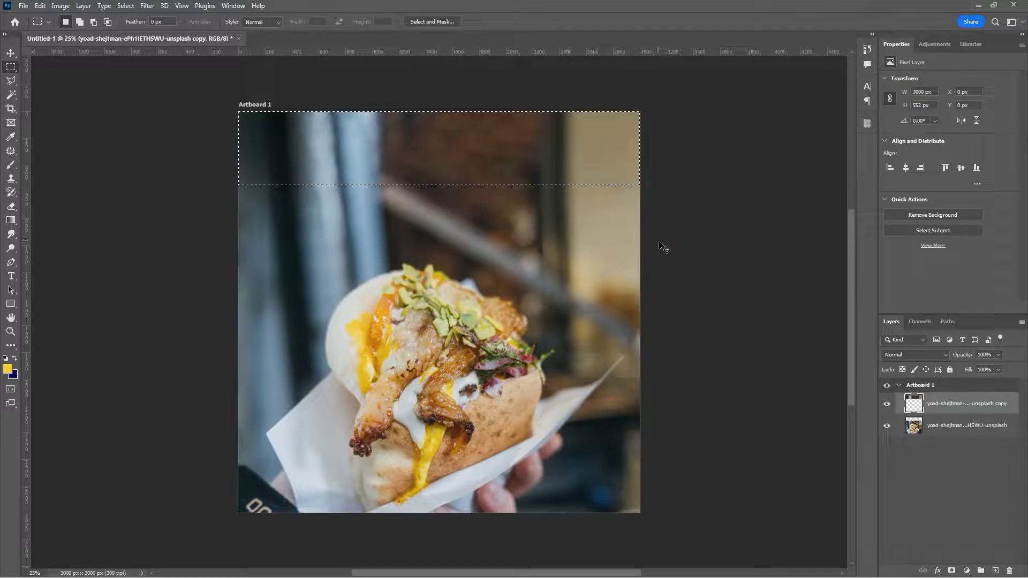
- Deselect, compare the fill and photo layers by toggling visibility, then merge them into one layer
key(ctrl+d)
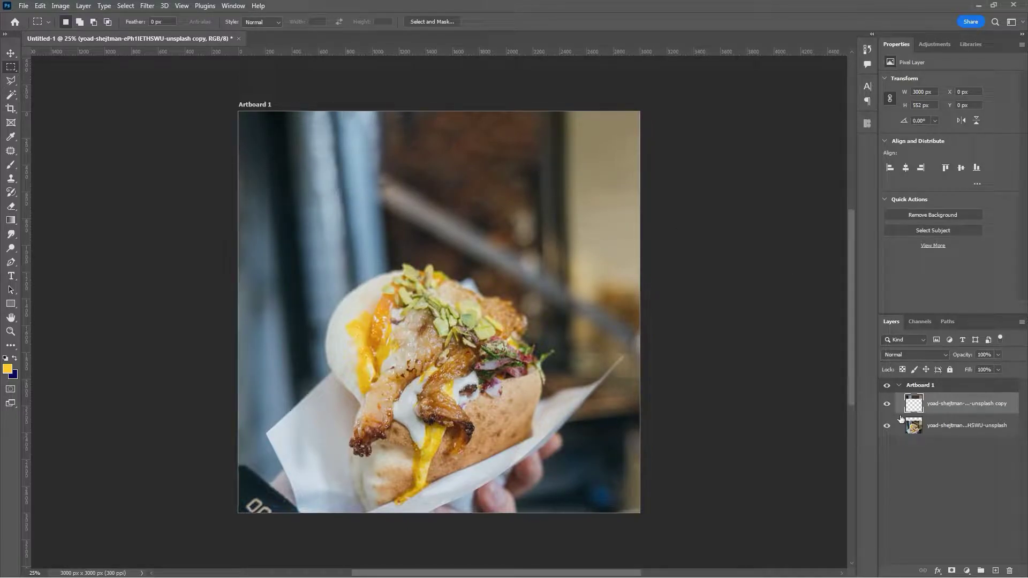
click(960, 429)
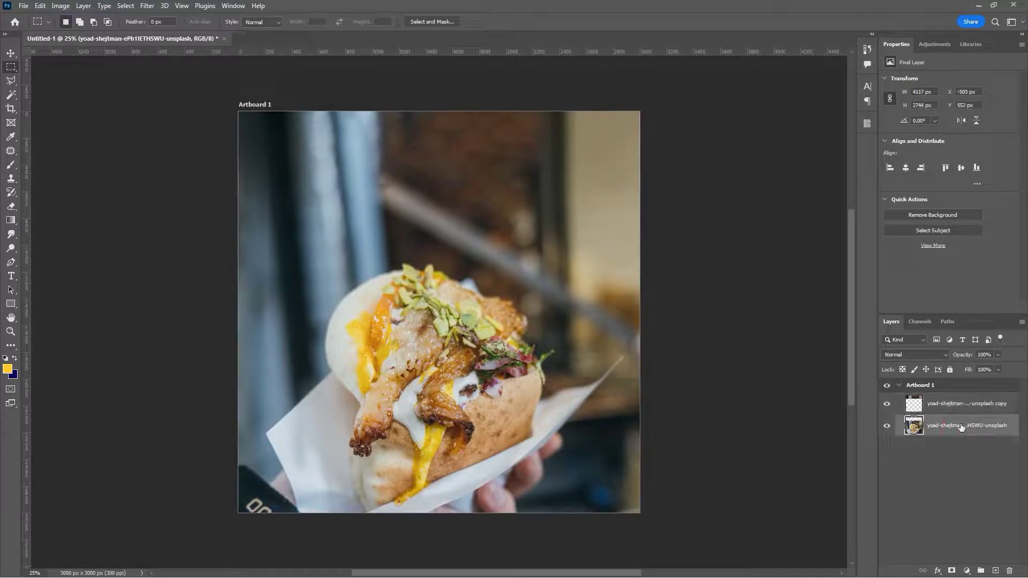
click(887, 405)
click(887, 406)
click(887, 425)
click(887, 426)
shift+click(949, 405)
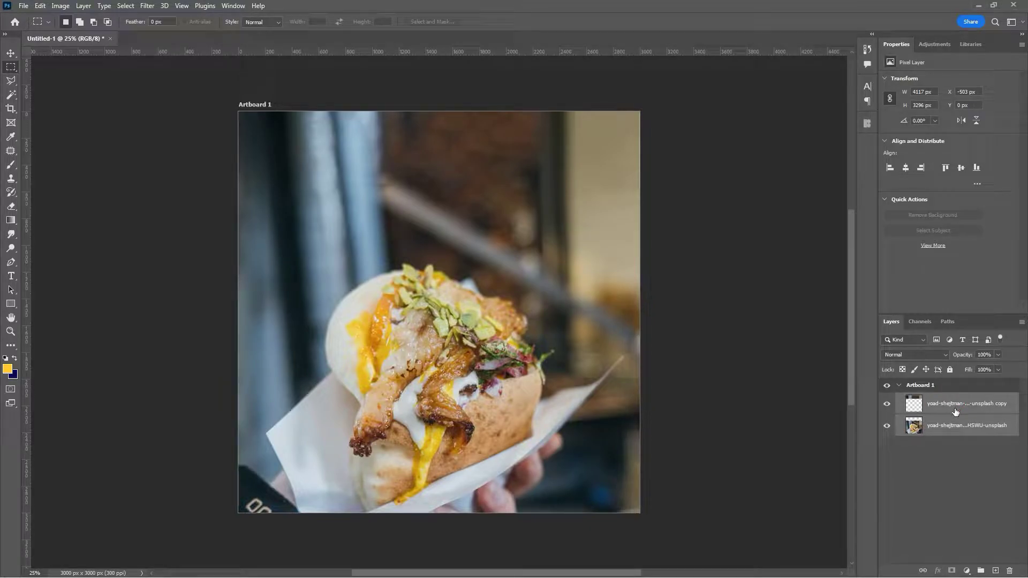
key(ctrl+e)
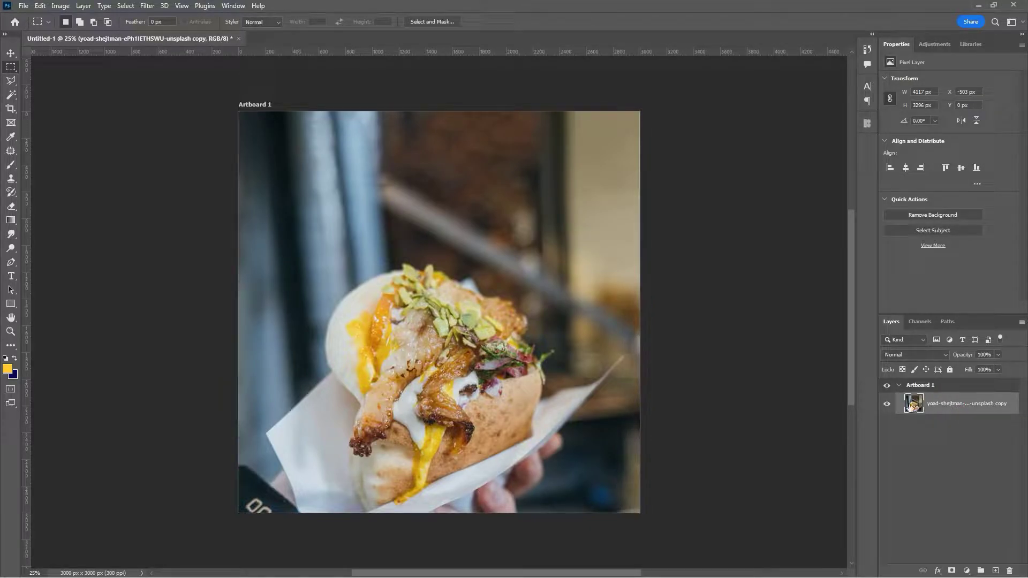
- Convert the merged photo layer into a smart object
click(11, 53)
mouse_move(417, 292)
mouse_down()
mouse_move(407, 297)
mouse_move(419, 297)
mouse_up()
key(ctrl+z)
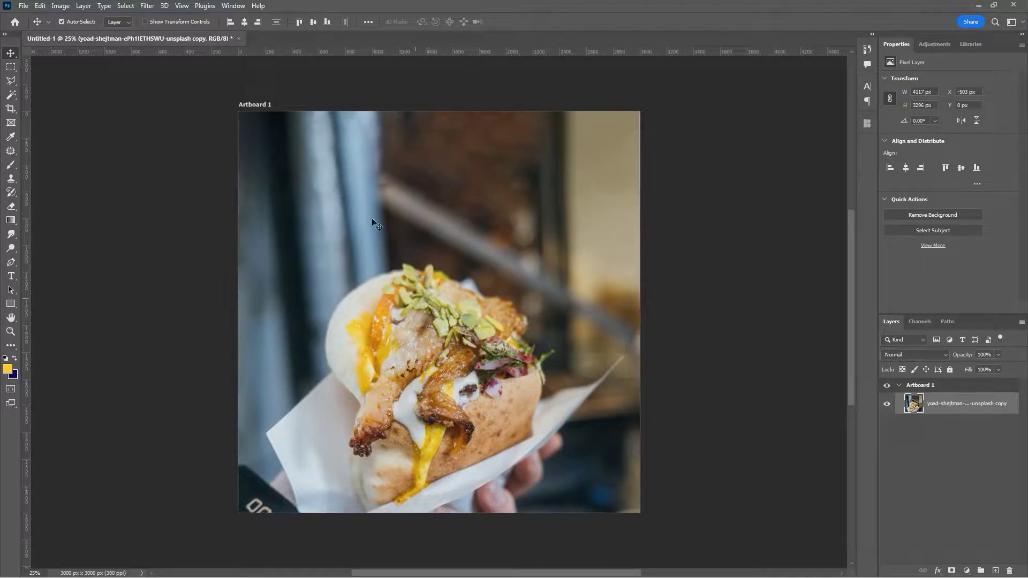
right_click(965, 414)
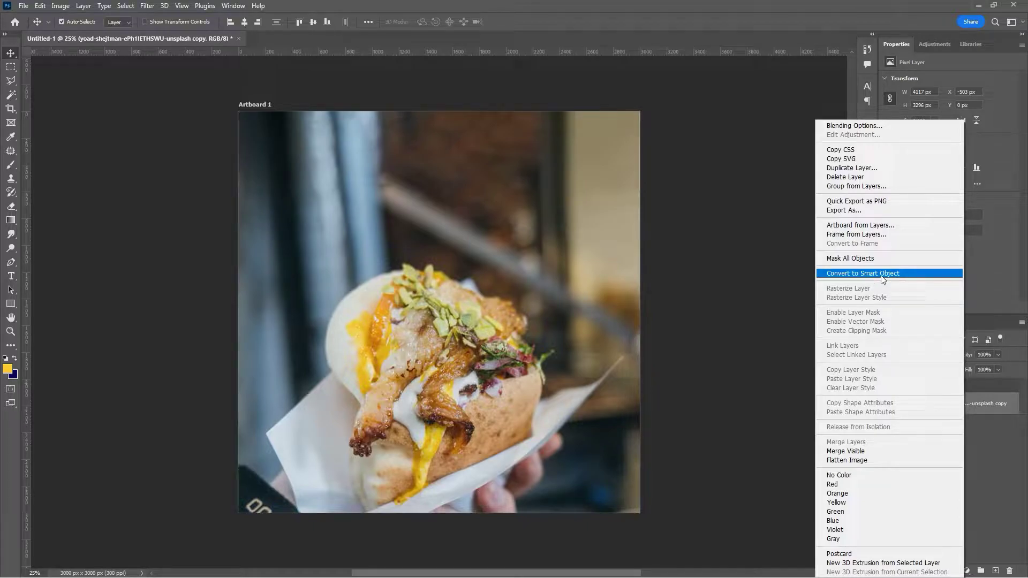
click(883, 279)
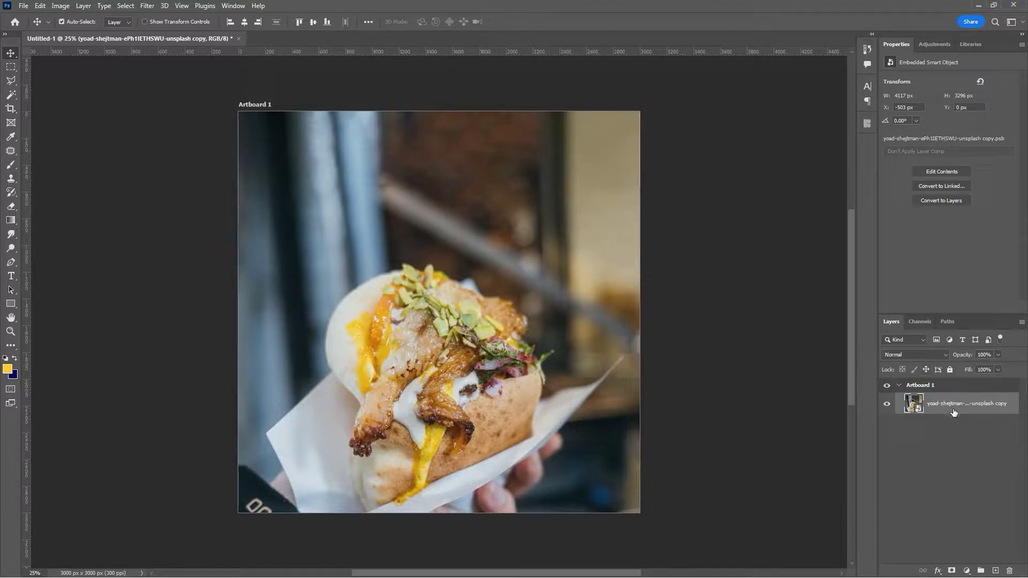
- In Camera Raw Filter, cool temperature slightly, lower contrast, raise texture to +70, and increase sharpening
click(149, 7)
click(169, 86)
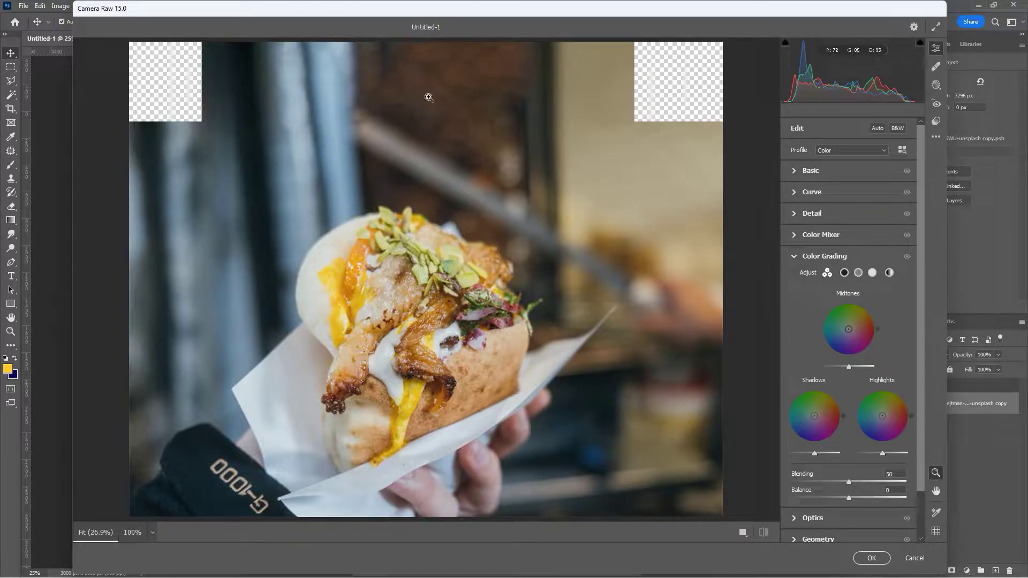
drag(442, 298, 425, 279)
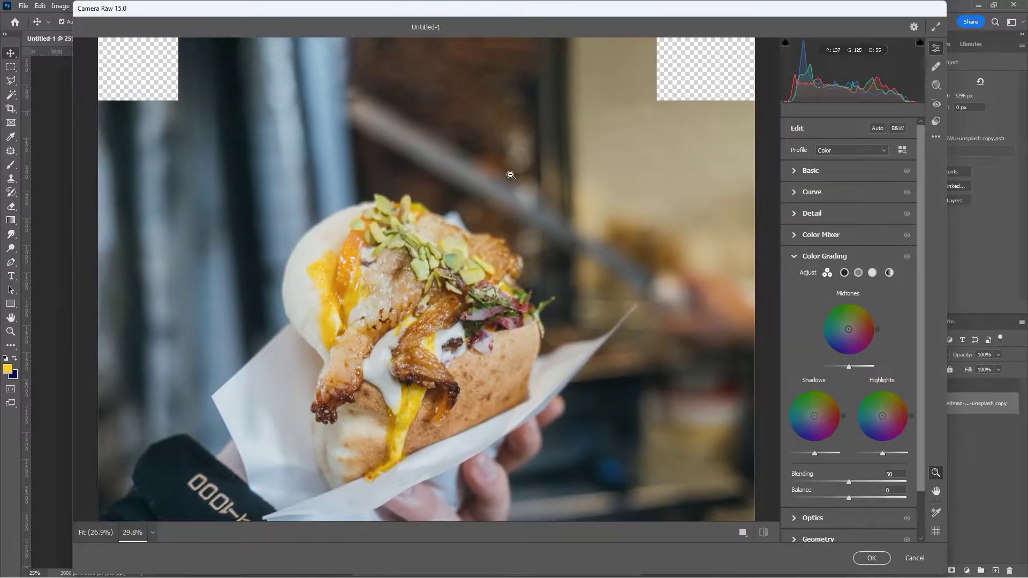
click(795, 171)
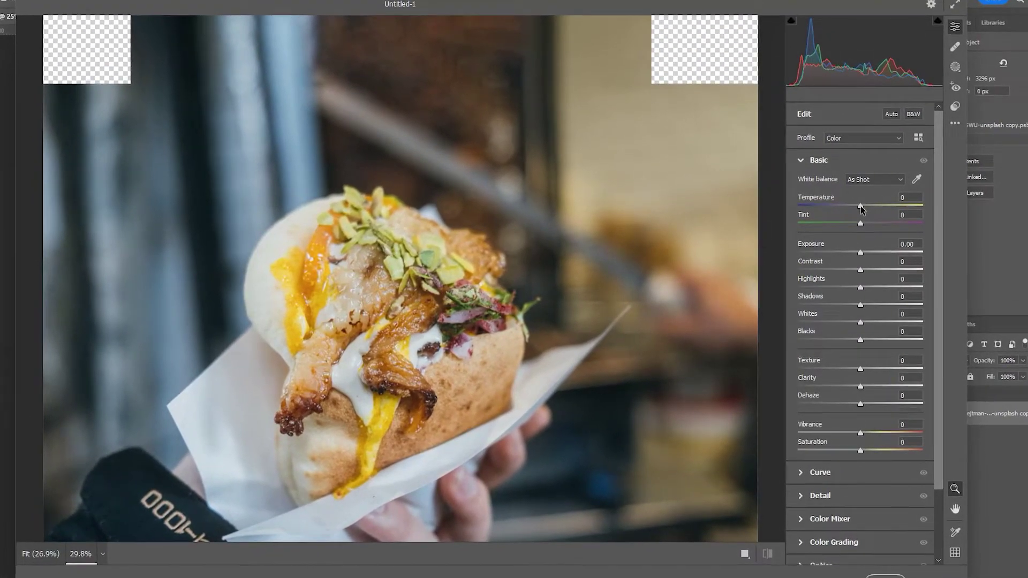
mouse_move(860, 205)
mouse_down()
mouse_move(872, 204)
mouse_move(855, 225)
mouse_up()
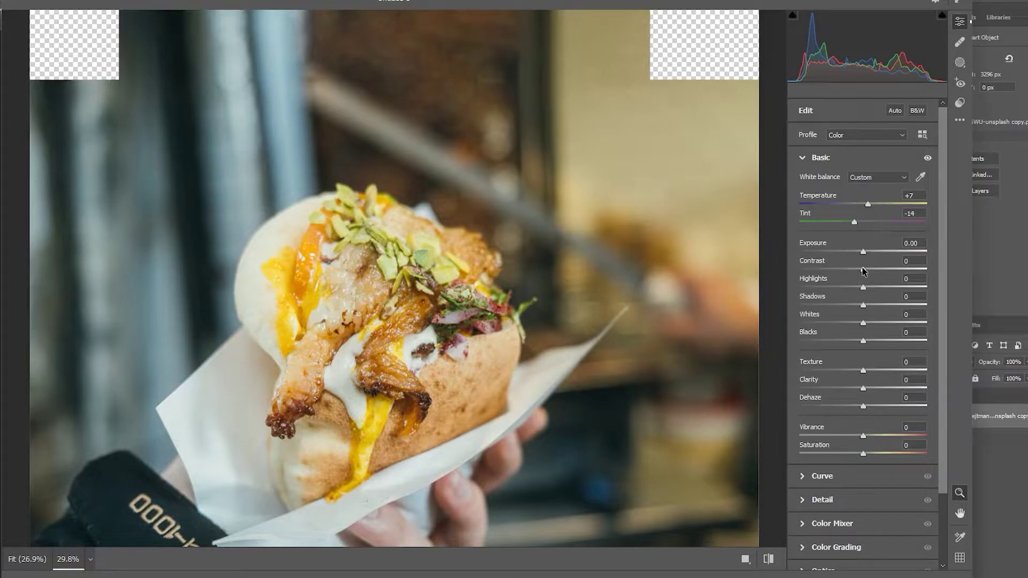
drag(864, 269, 837, 307)
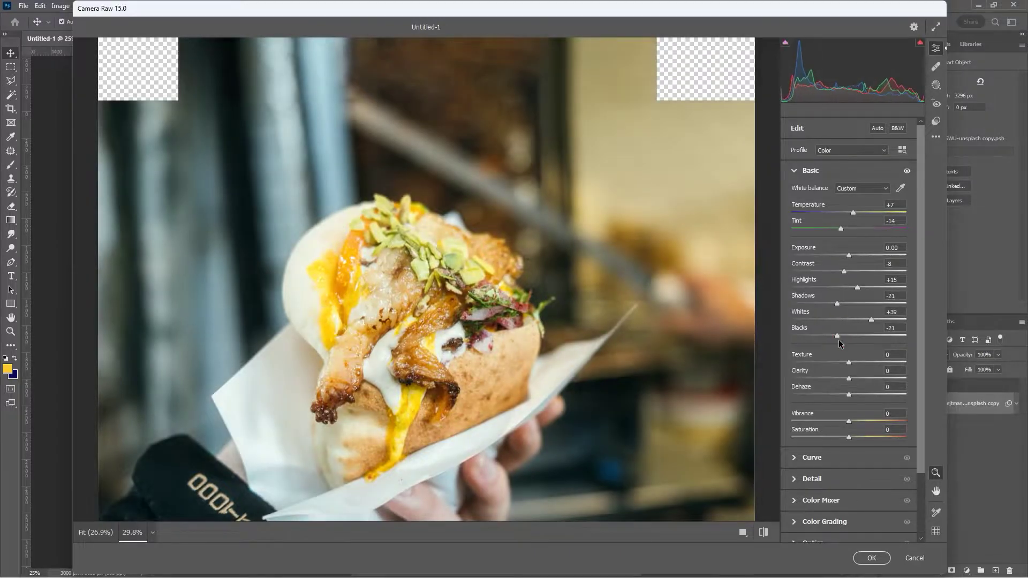
drag(848, 362, 891, 361)
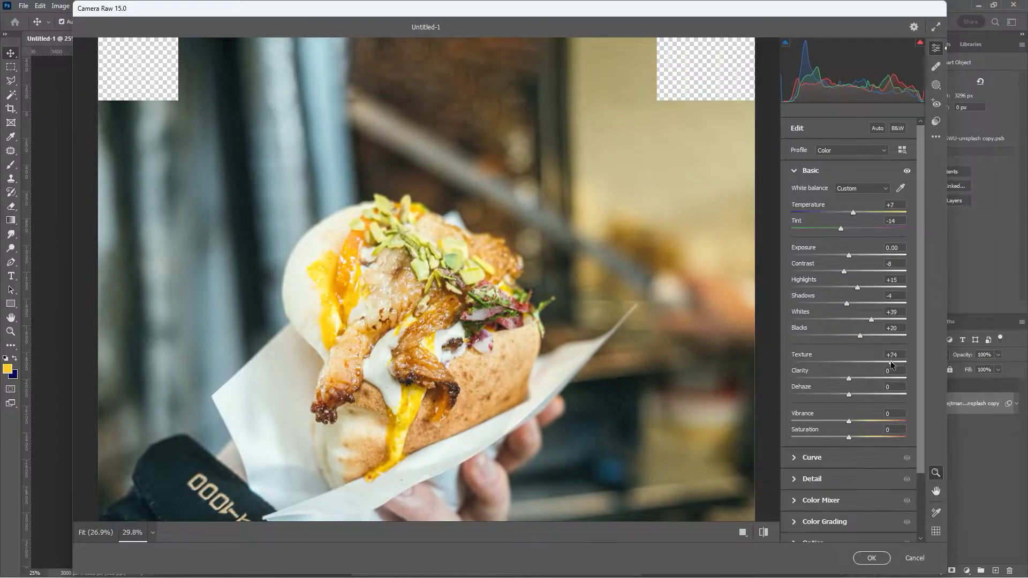
click(808, 480)
drag(803, 241, 827, 243)
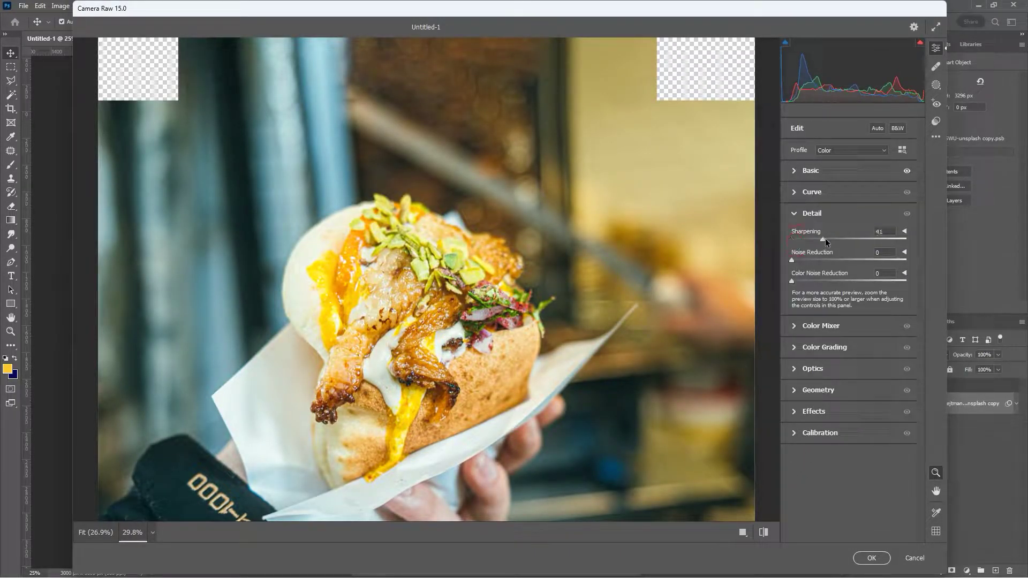
- In Color Mixer, set Oranges hue -4, Yellows +42, lower Aquas/Blues, and adjust saturation and luminance
click(798, 337)
click(796, 266)
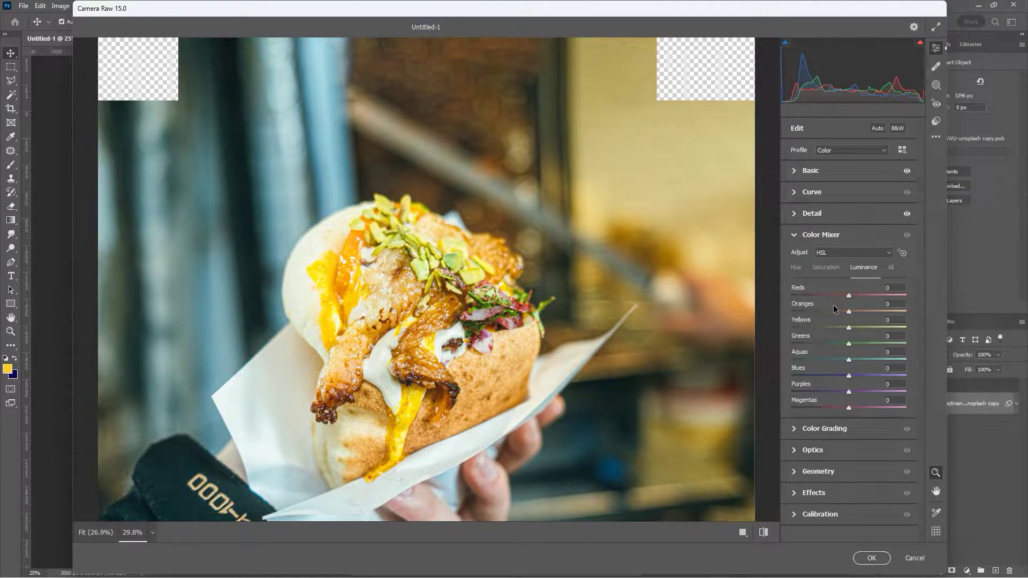
drag(849, 311, 873, 328)
drag(849, 360, 822, 363)
drag(849, 376, 816, 387)
click(826, 267)
drag(849, 312, 860, 378)
click(864, 267)
drag(849, 312, 842, 320)
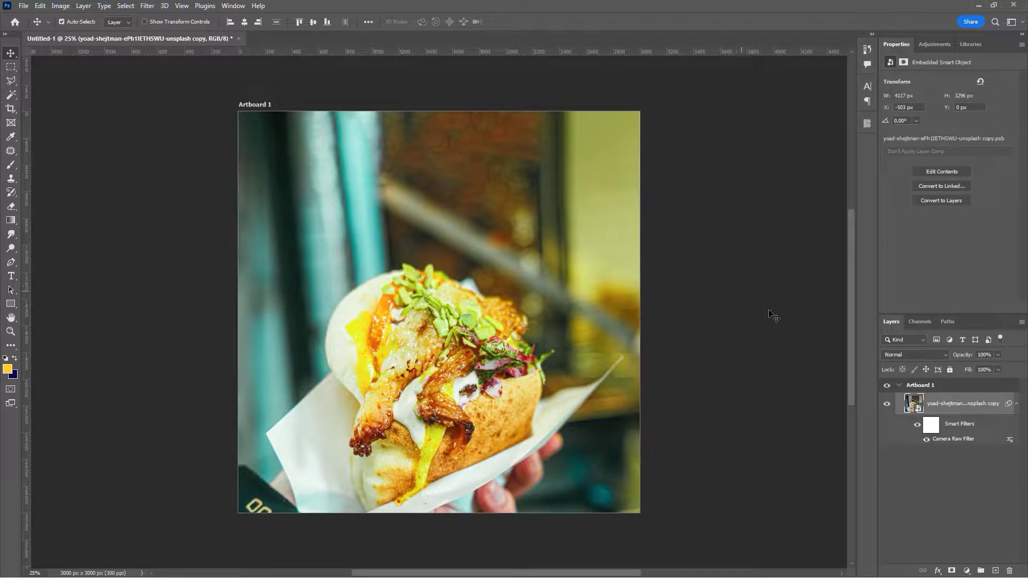
- Type the headline 'SHARWAMA' above the sandwich and center it horizontally on the artboard
click(1017, 405)
click(994, 427)
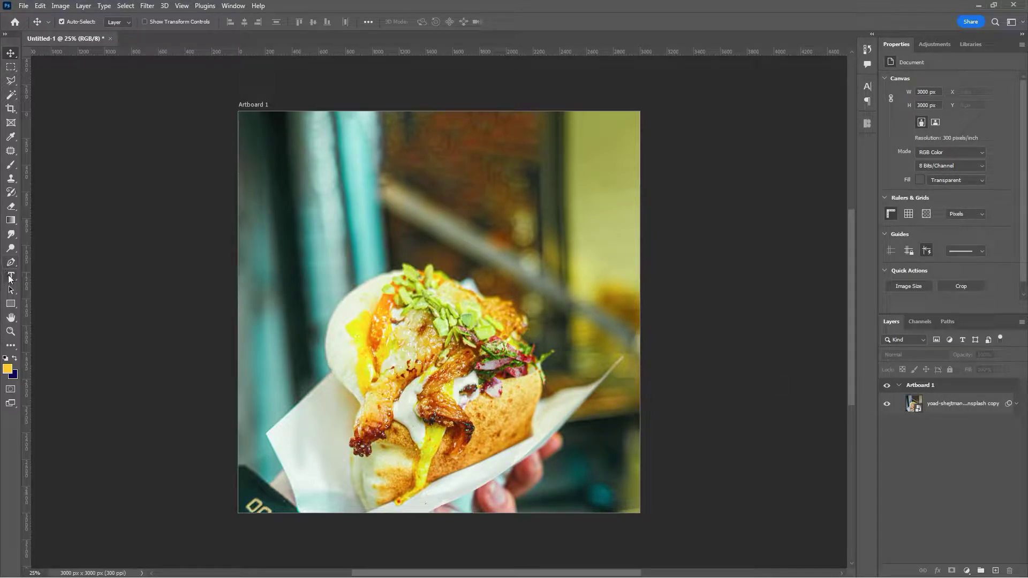
click(11, 277)
click(353, 247)
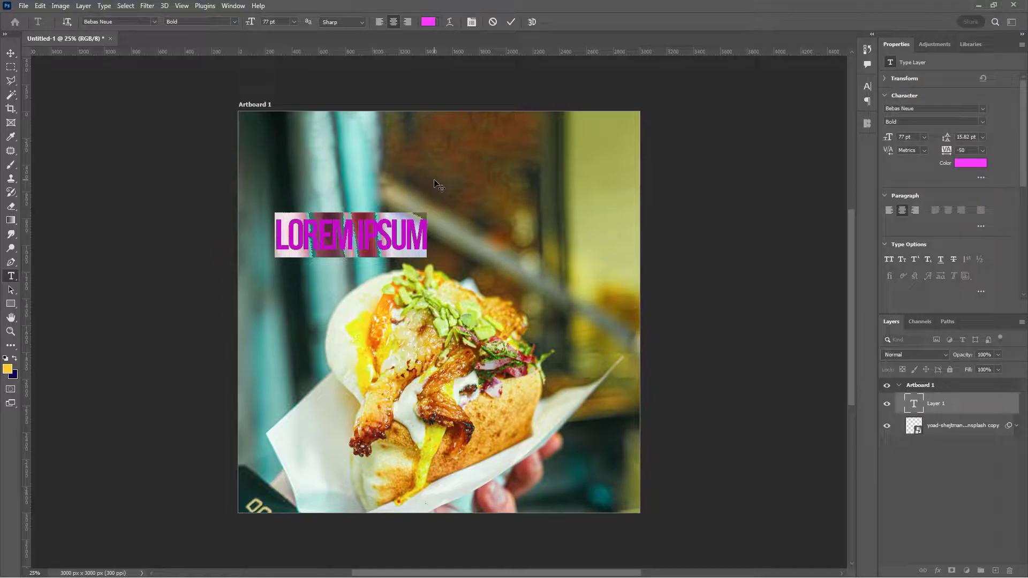
text(SHARWAMA)
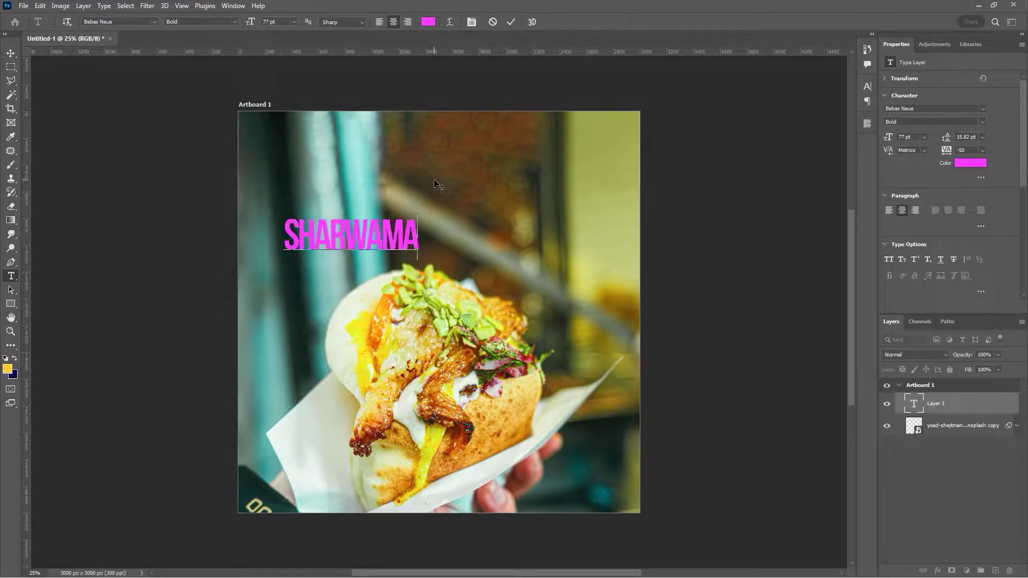
click(511, 22)
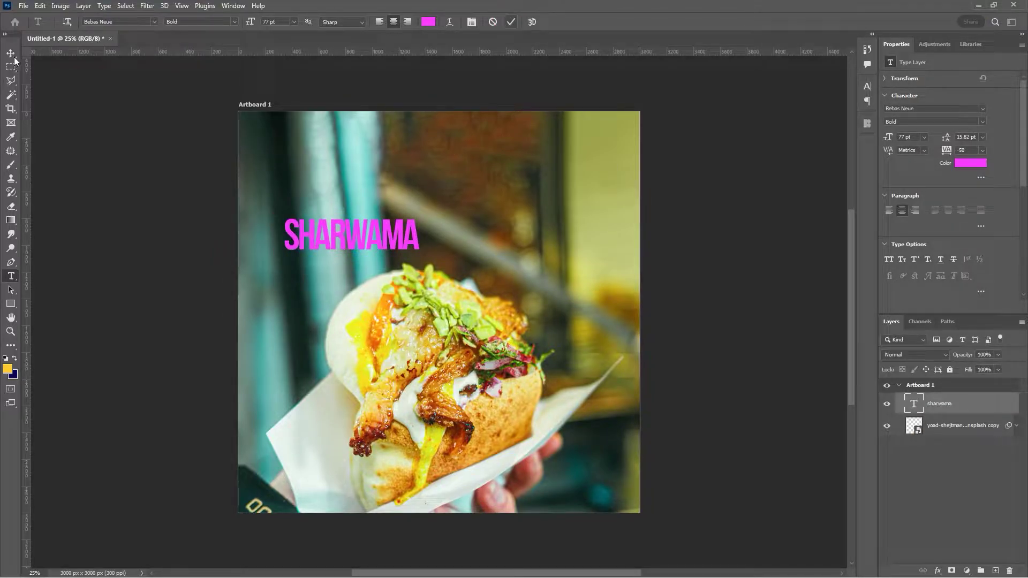
key(v)
drag(355, 231, 439, 227)
- Set the SHARWAMA text to Bebas Neue Bold at 77 pt in white
click(867, 87)
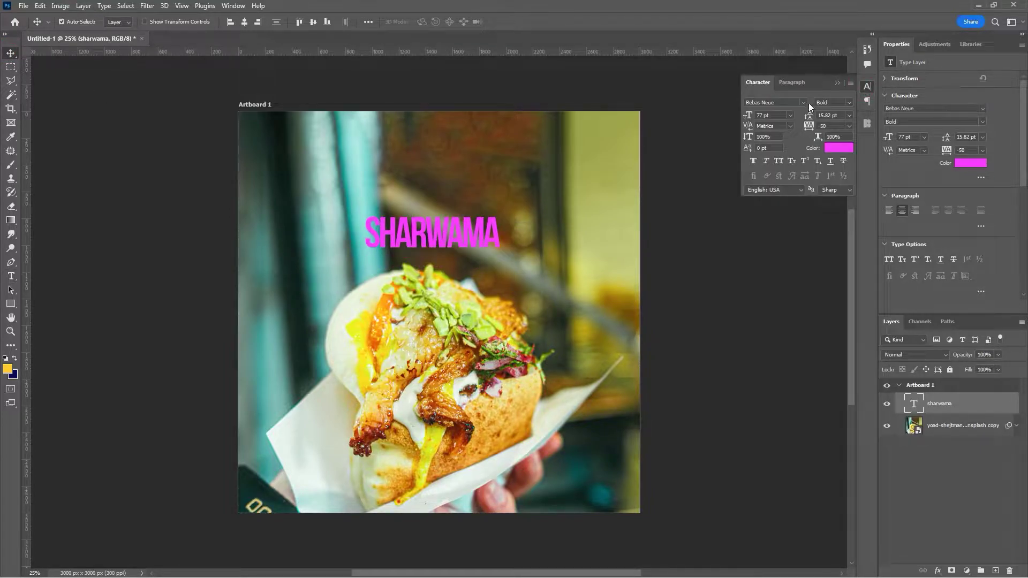
click(784, 104)
click(844, 150)
click(722, 255)
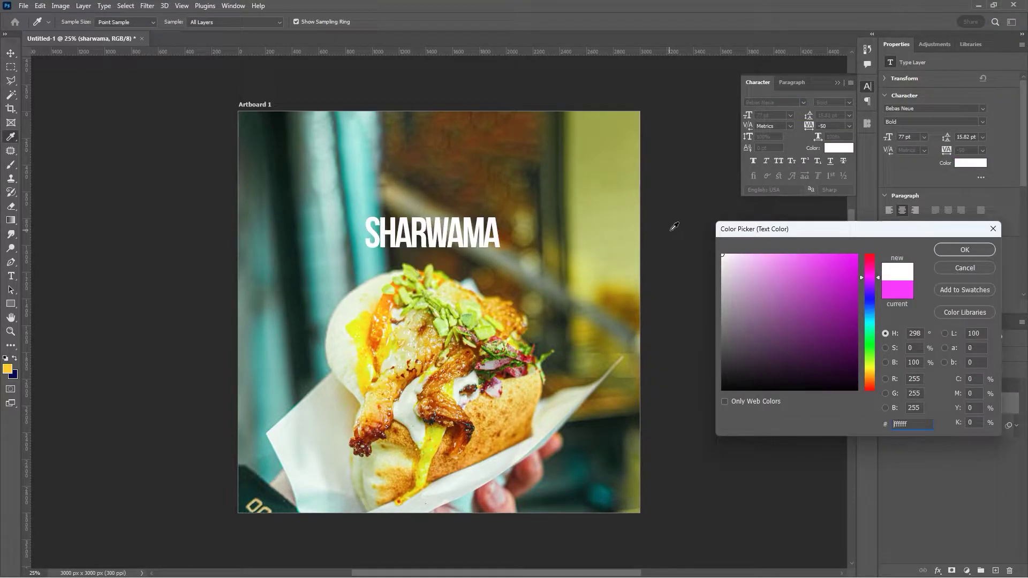
click(965, 250)
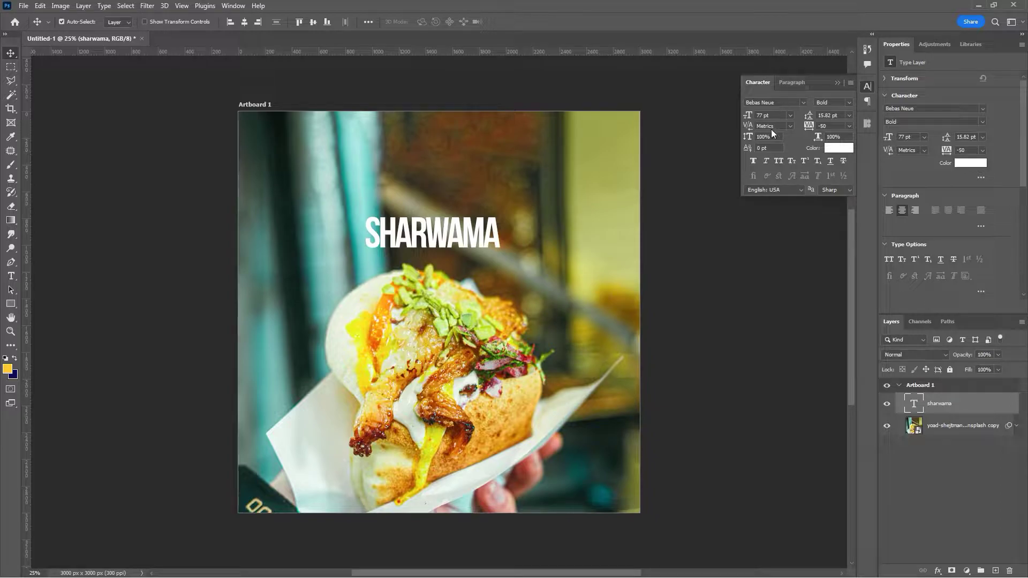
click(781, 114)
click(391, 235)
- Scale the SHARWAMA headline to about 216% and position it near the artboard's top
key(ctrl+t)
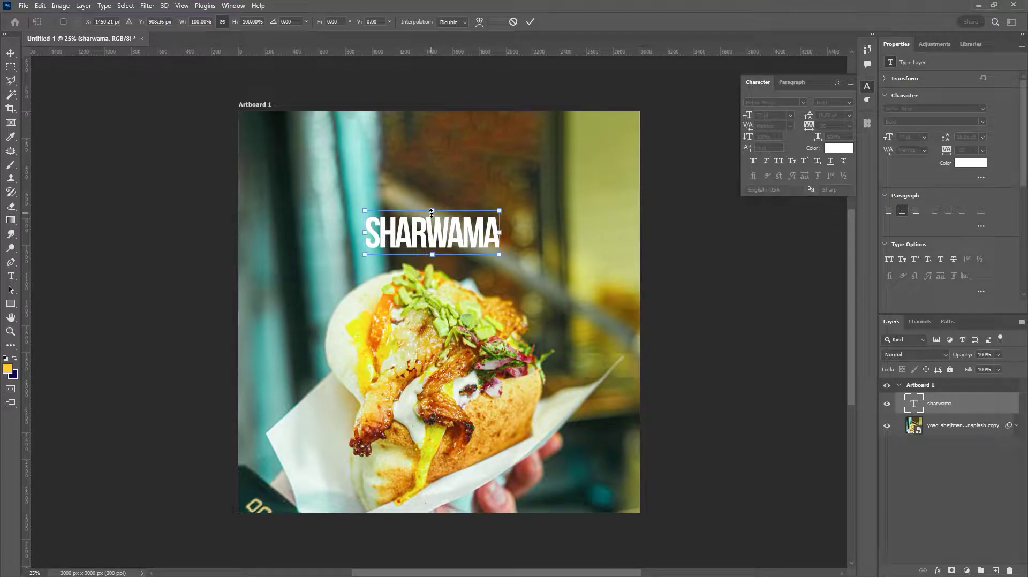
drag(434, 211, 435, 188)
drag(443, 236, 450, 220)
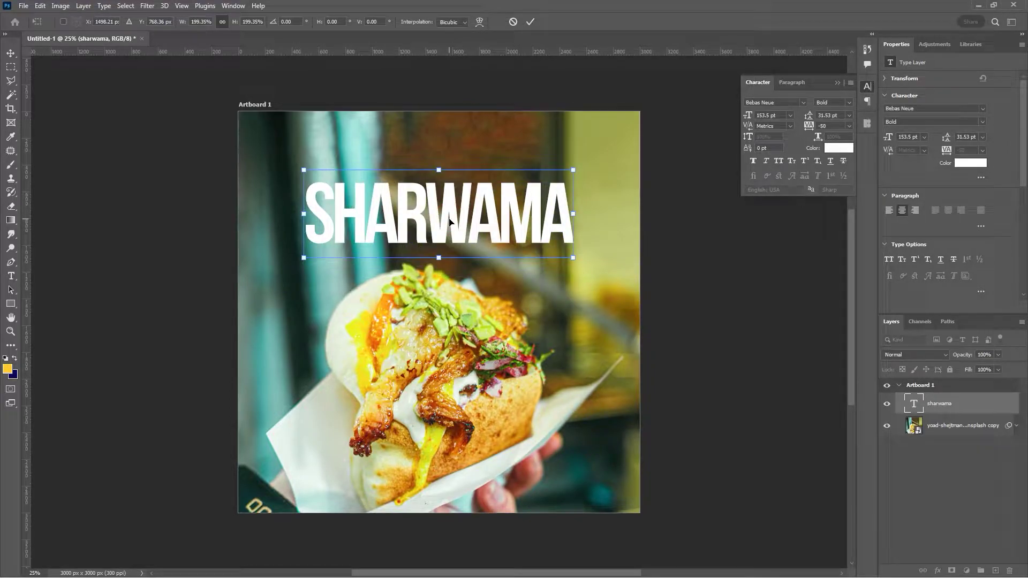
drag(440, 259, 441, 266)
drag(448, 227, 455, 219)
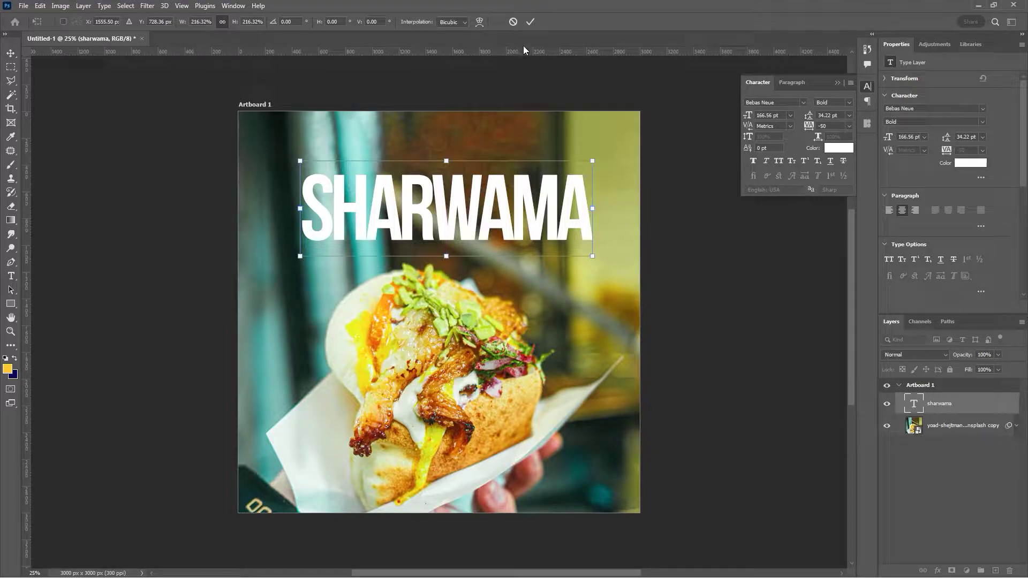
click(533, 23)
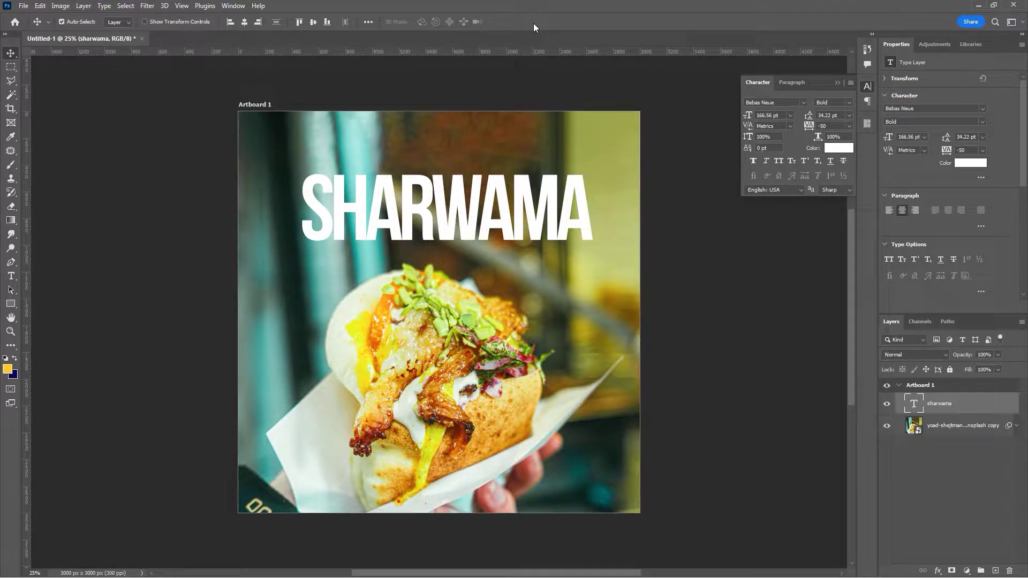
drag(452, 218, 450, 211)
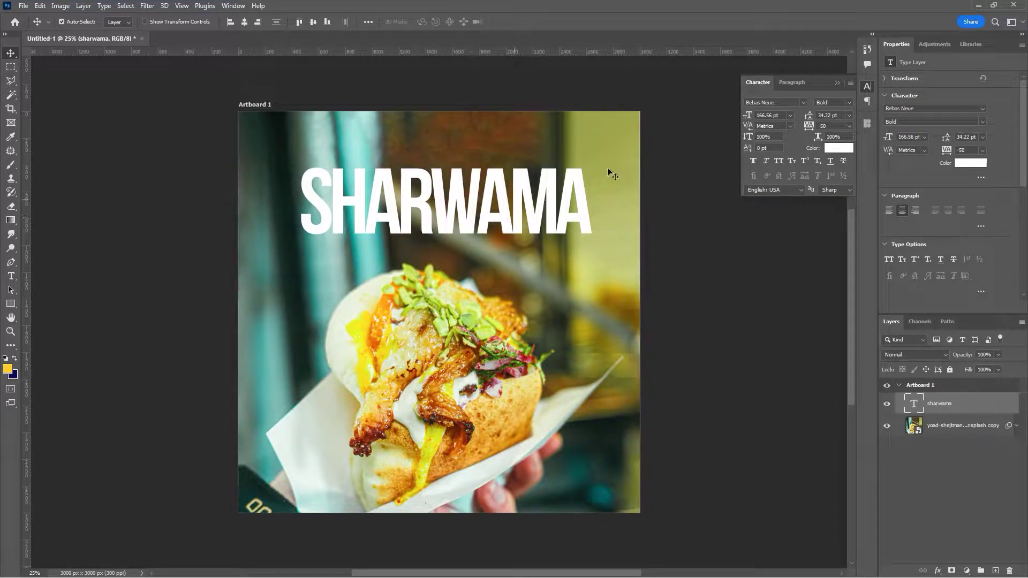
- Duplicate the headline twice, stacking two more SHARWAMA lines directly below the first
drag(441, 218, 461, 252)
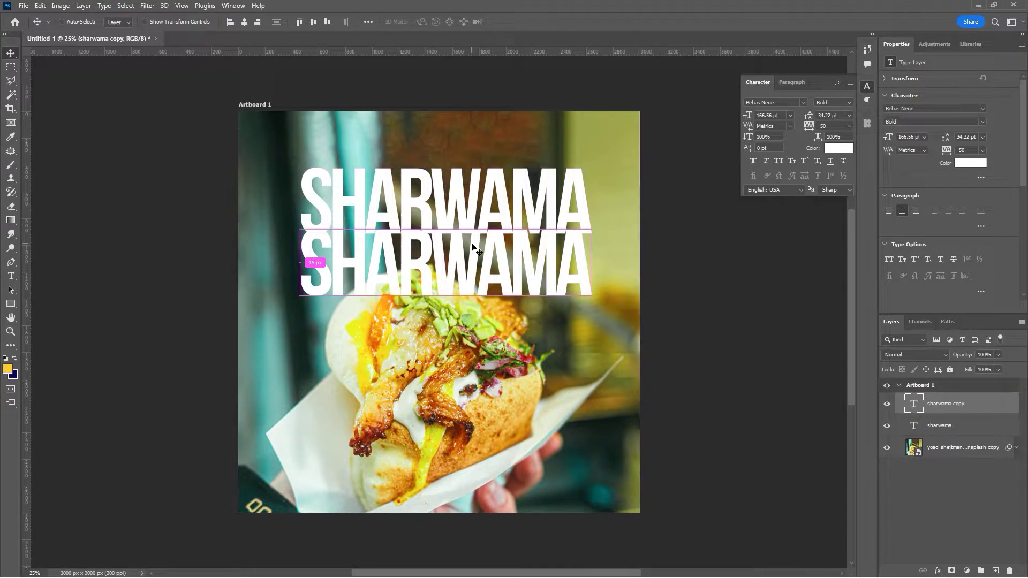
key(ctrl+z)
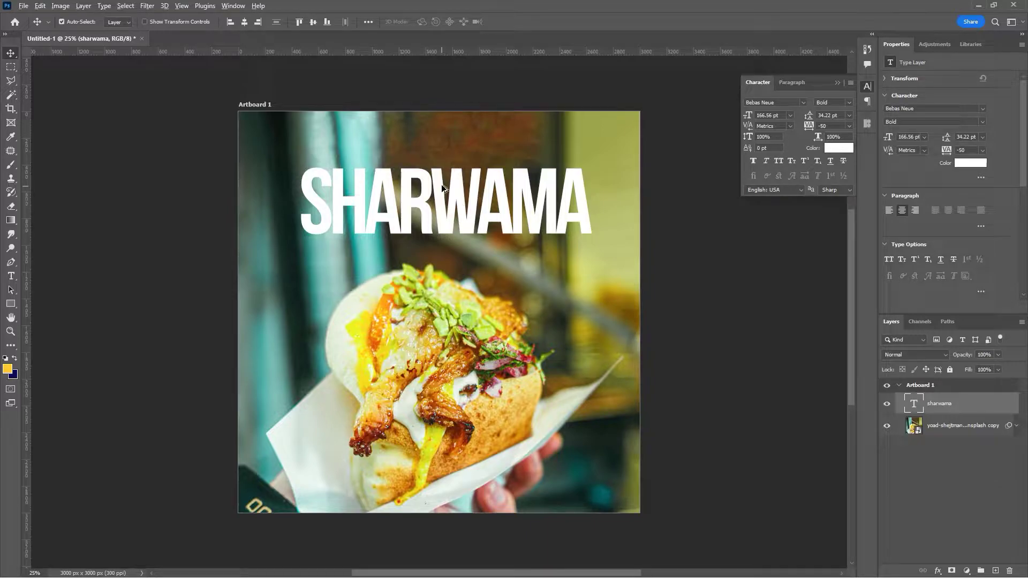
drag(438, 182, 434, 254)
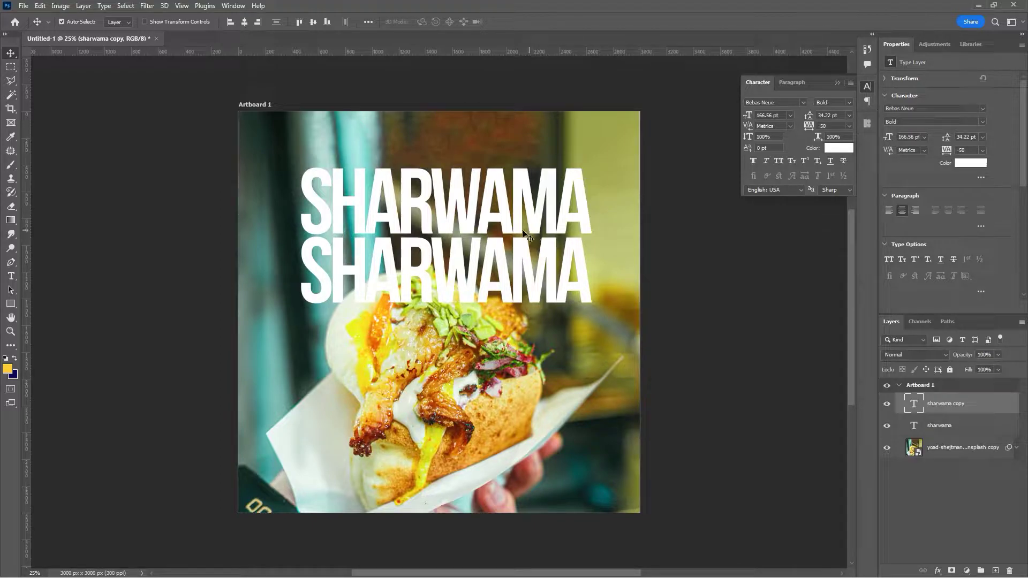
drag(455, 249, 452, 324)
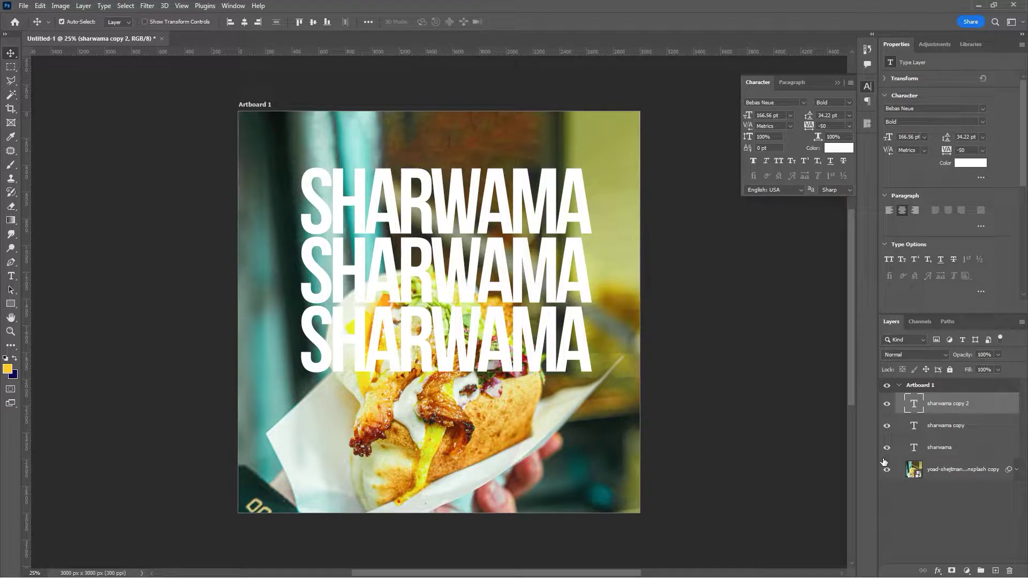
- Group the three SHARWAMA text layers into Group 1
shift+click(952, 427)
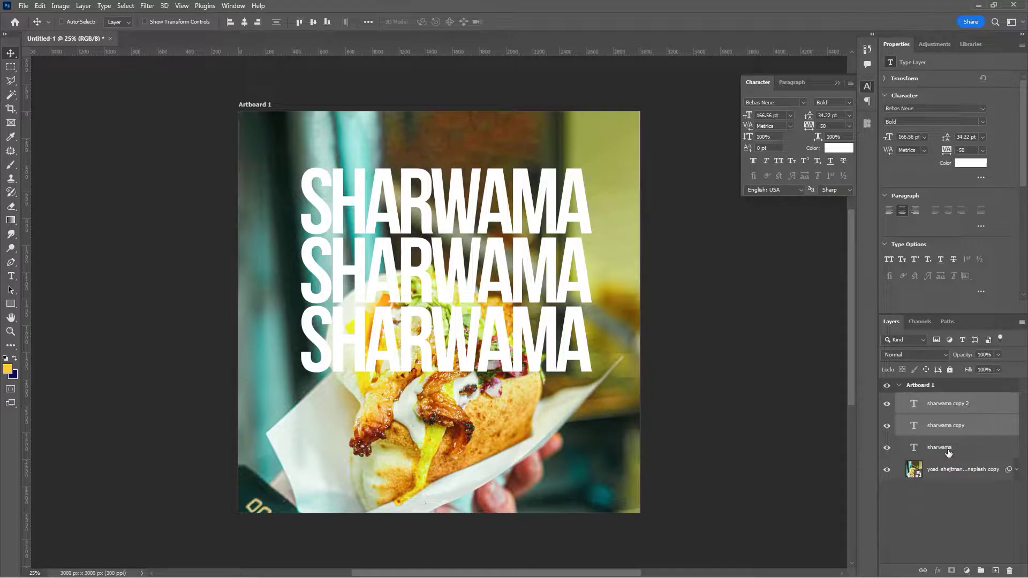
shift+click(953, 451)
key(ctrl+g)
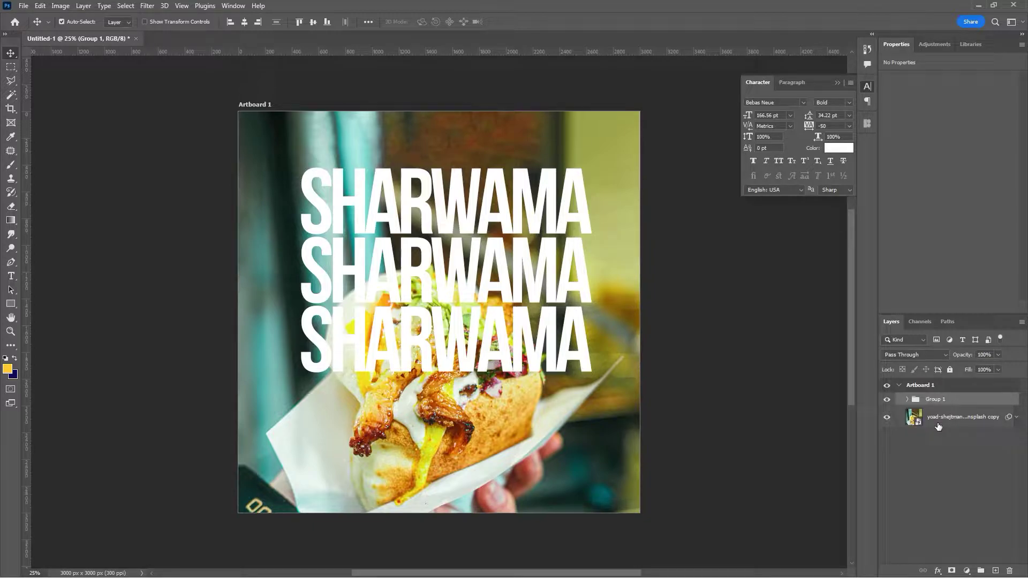
- Use Select > Subject on the shawarma photo layer, then select Group 1
click(939, 426)
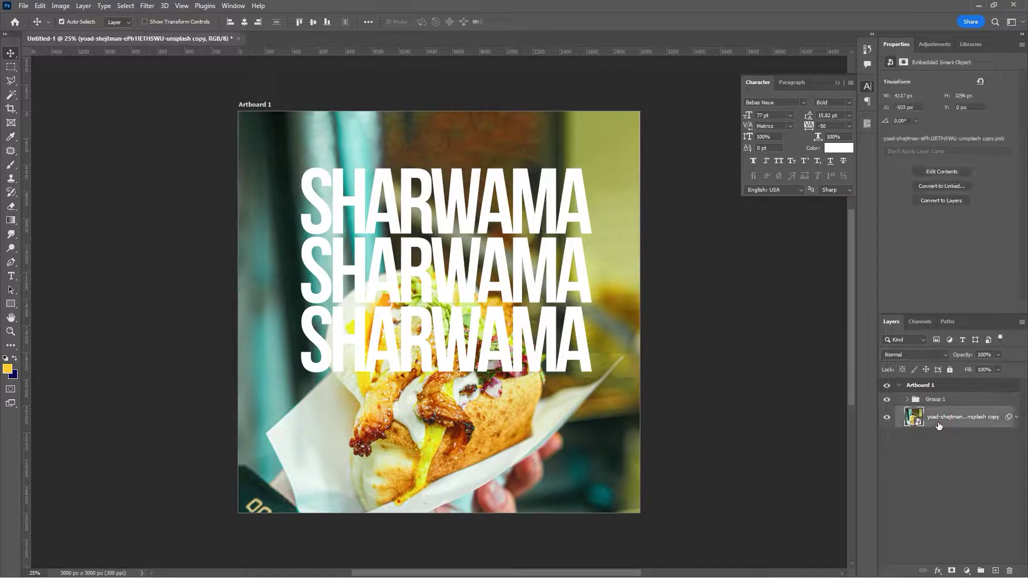
click(127, 6)
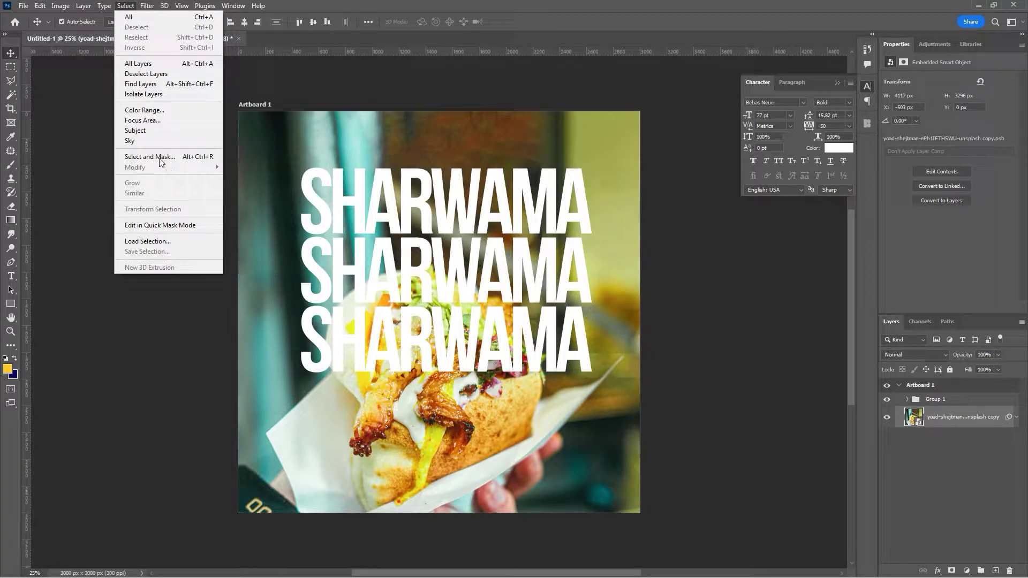
click(176, 132)
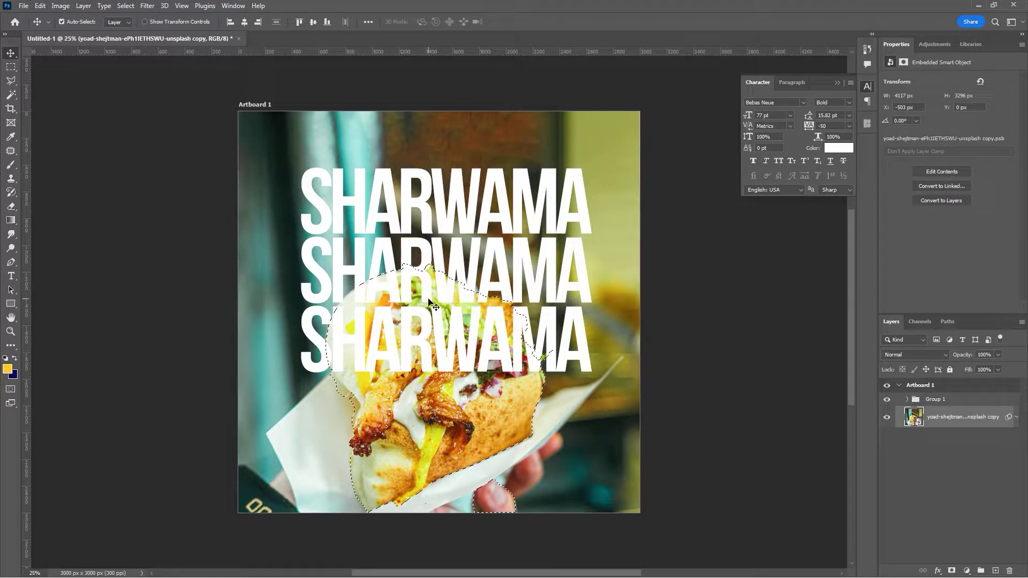
click(932, 400)
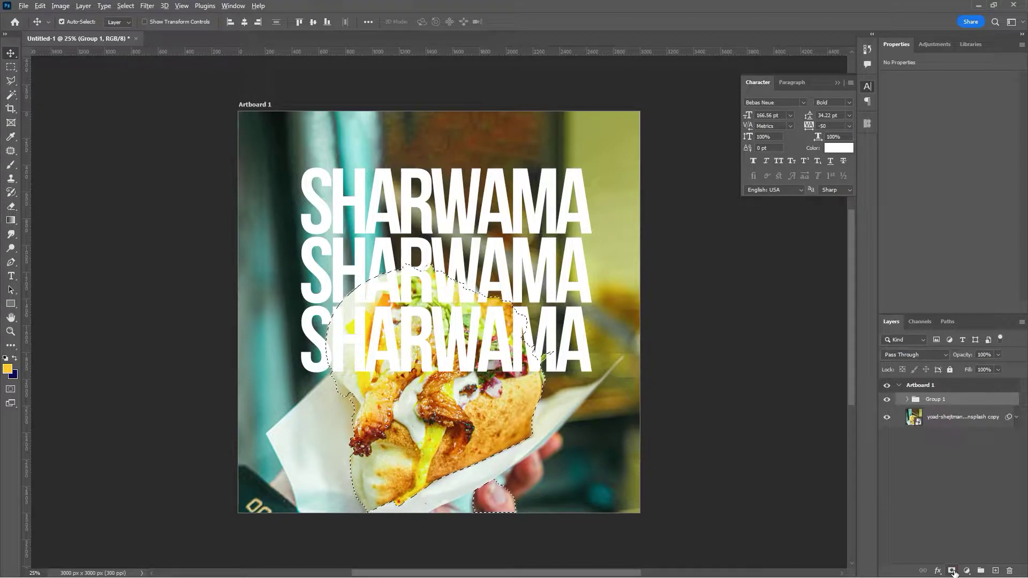
- Add a sandwich-shaped layer mask to Group 1 so the shawarma hides the headlines
click(953, 571)
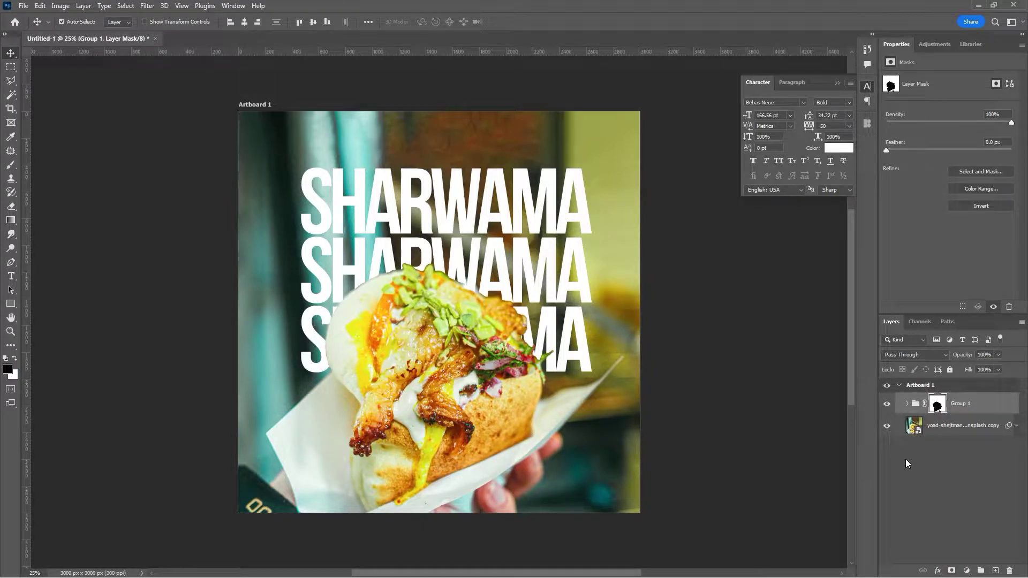
scroll(417, 366, up, 1)
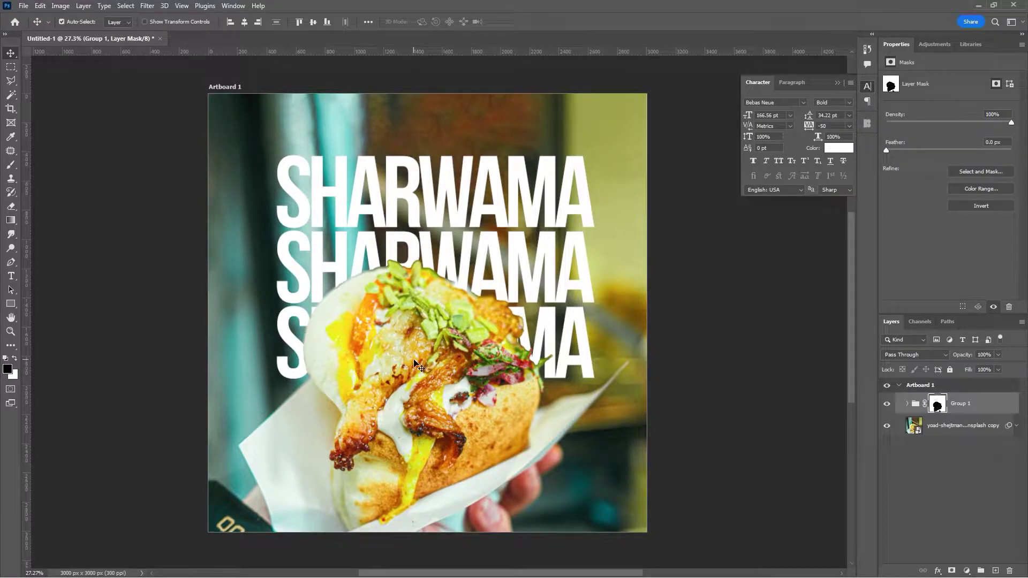
scroll(395, 258, up, 5)
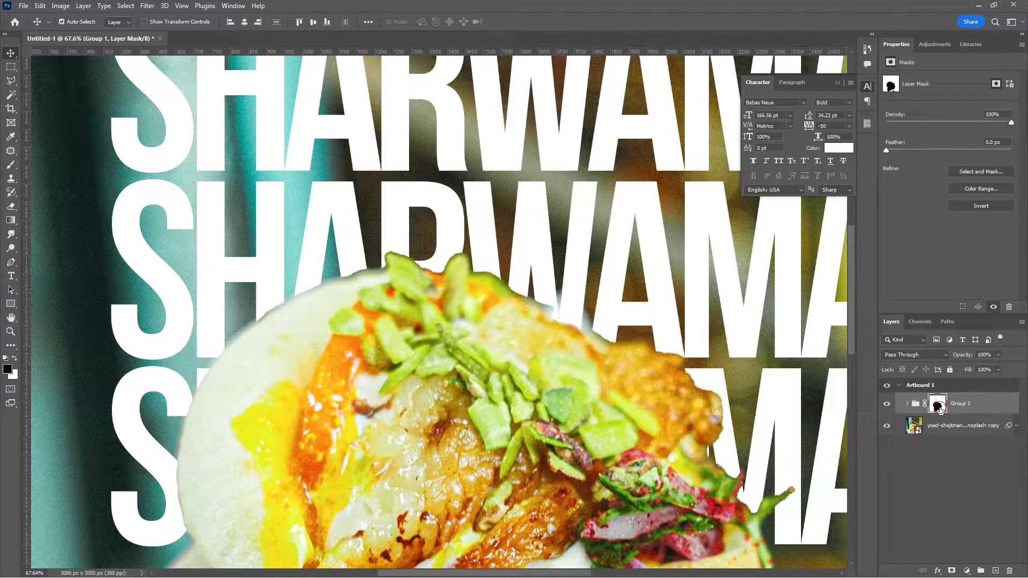
- Expand the Group 1 mask with a 10 px Maximum filter
click(148, 6)
mouse_move(144, 235)
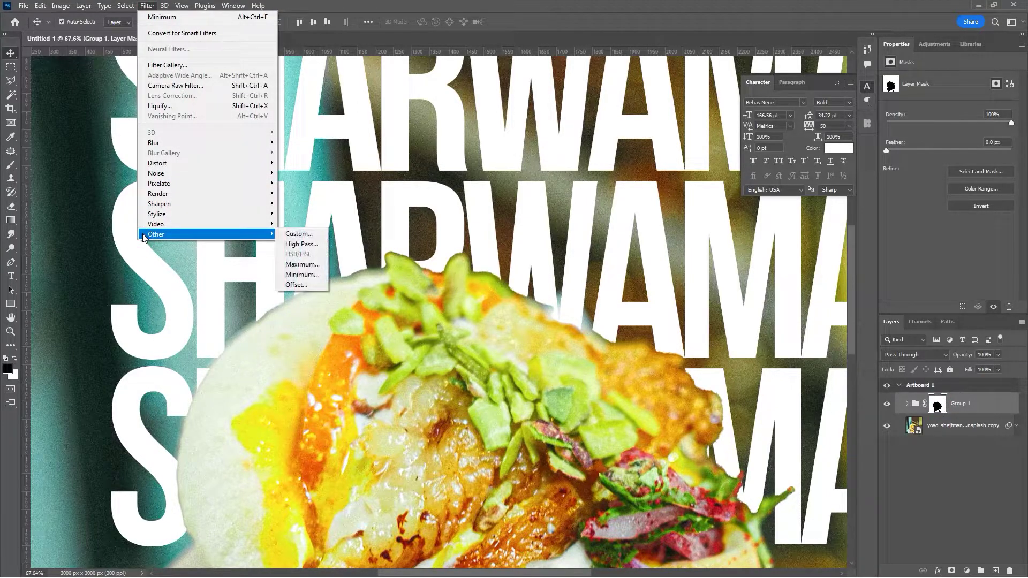
click(310, 268)
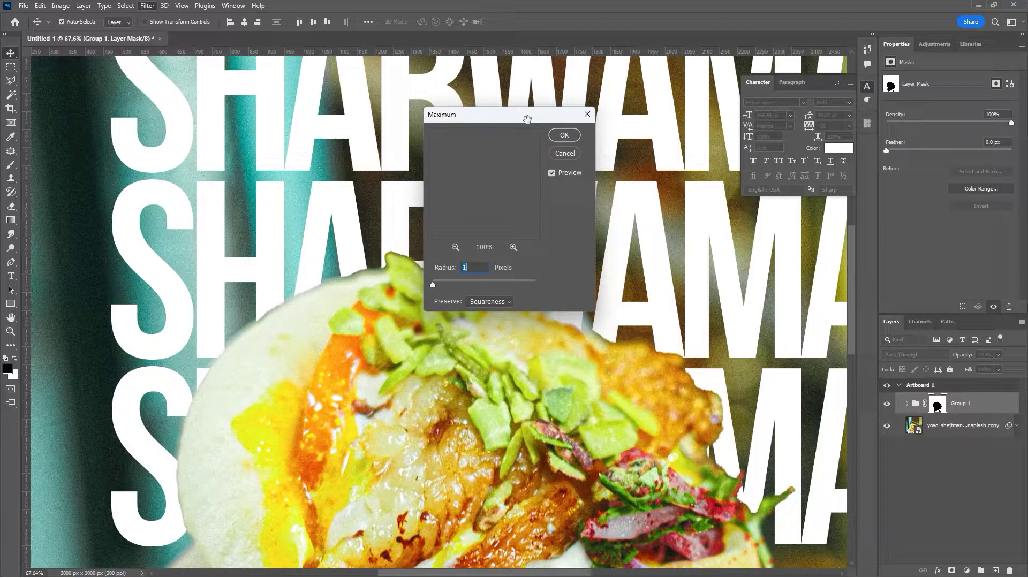
drag(524, 122, 724, 192)
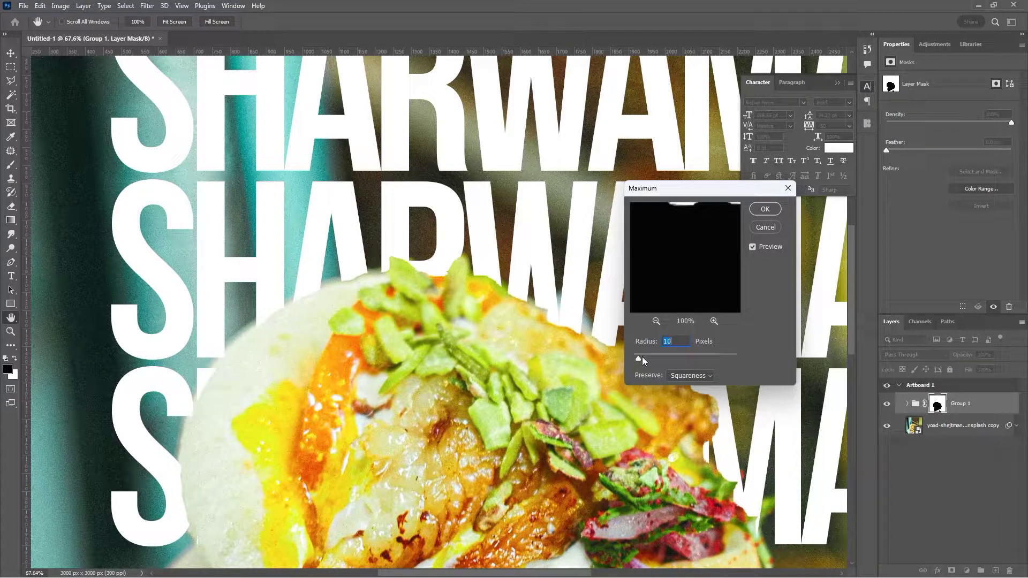
click(760, 210)
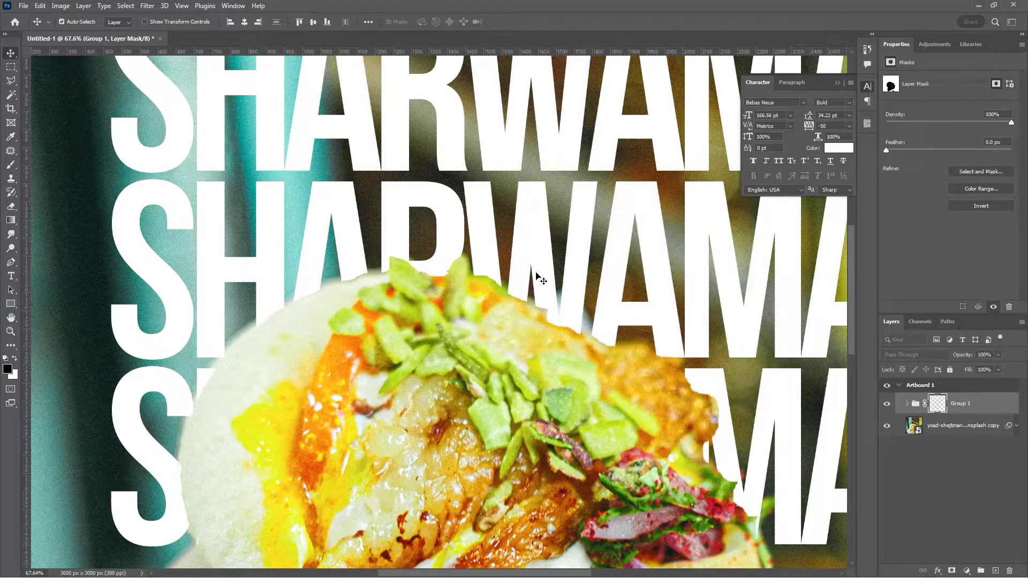
scroll(448, 297, down, 6)
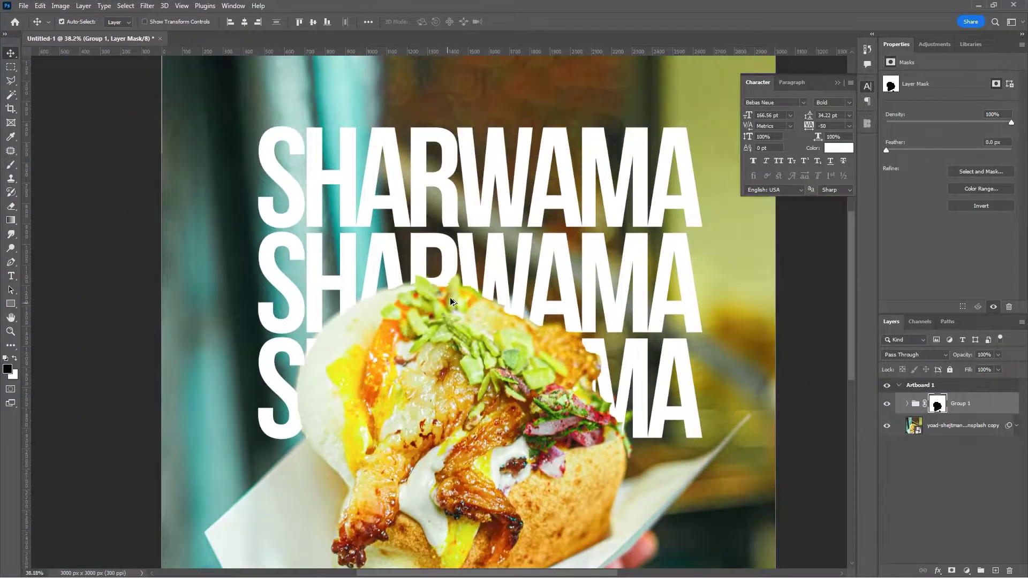
scroll(458, 316, up, 2)
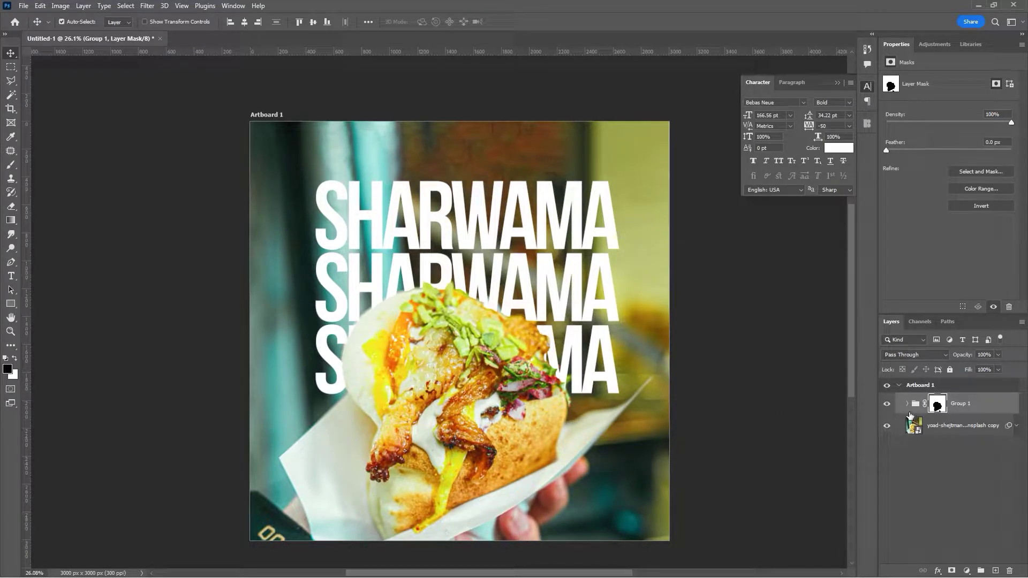
- Group the two lower SHARWAMA lines into Group 2 inside Group 1
click(517, 268)
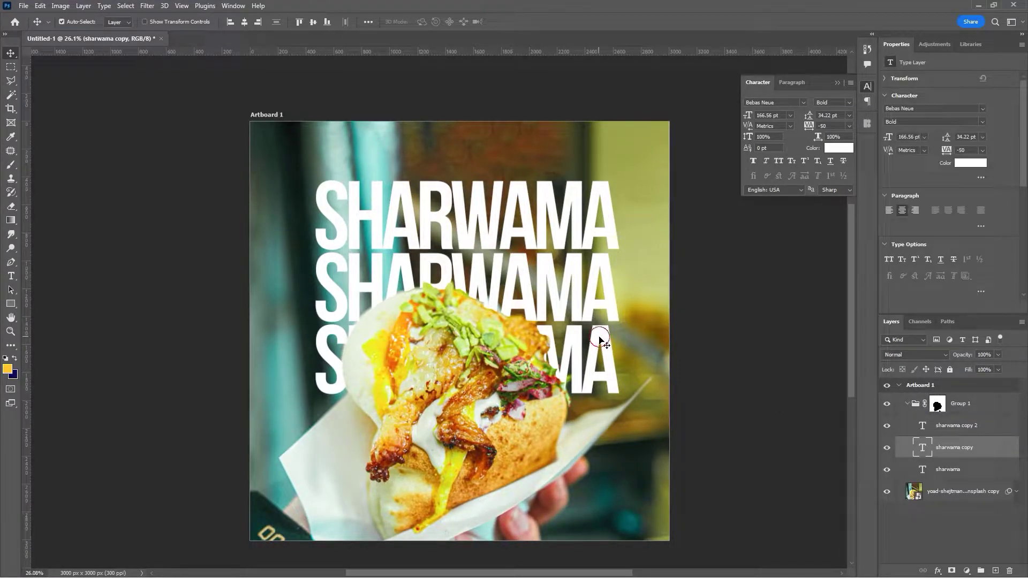
click(600, 340)
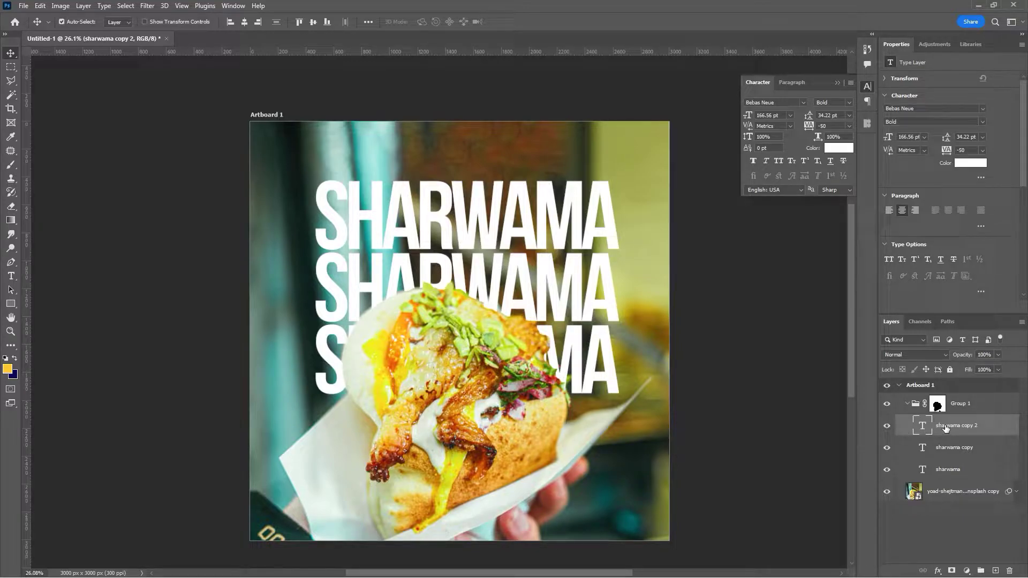
ctrl+click(952, 452)
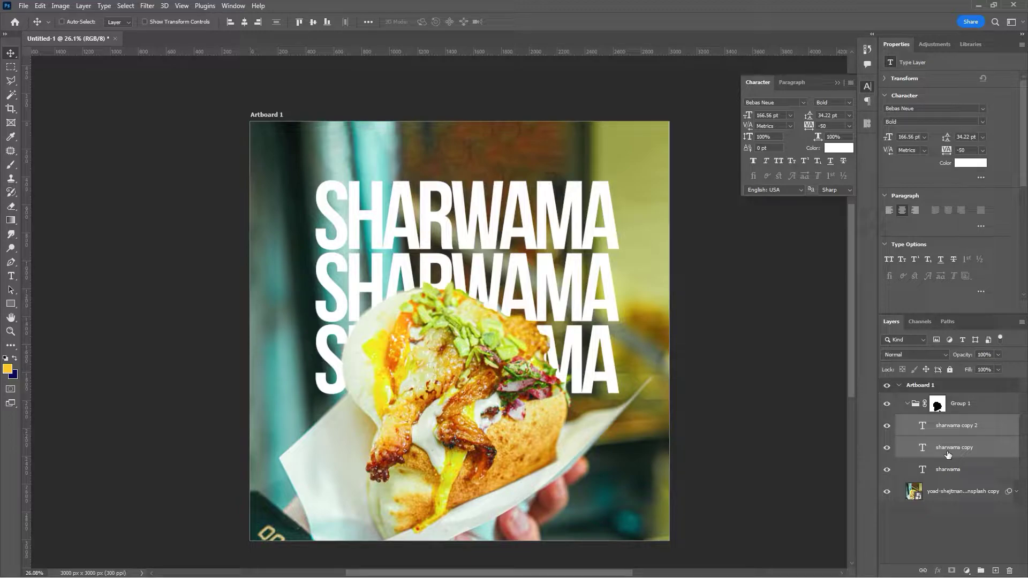
key(ctrl+g)
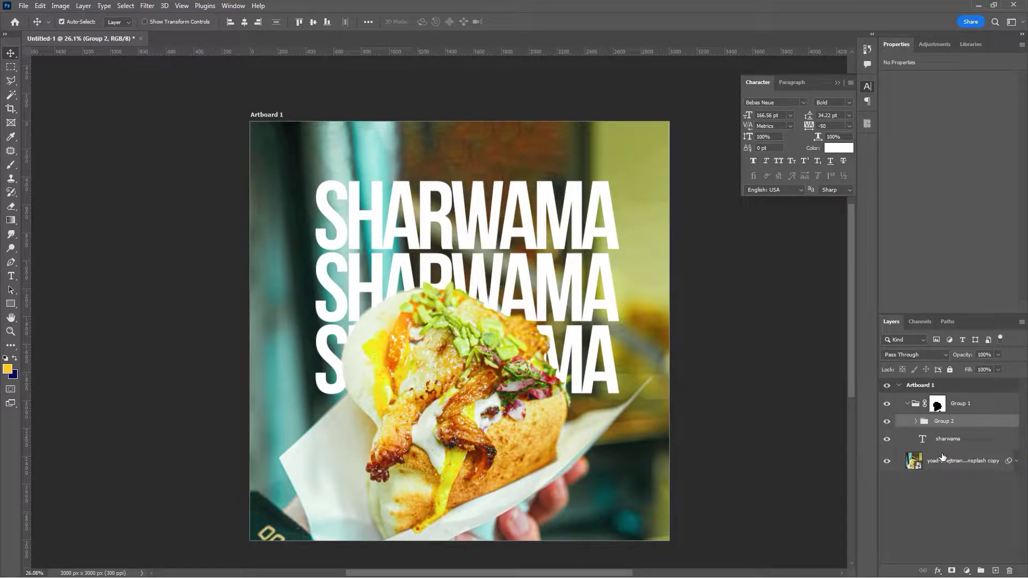
- Give Group 2 a black-to-white gradient mask fading the lower lines toward the bottom
click(952, 571)
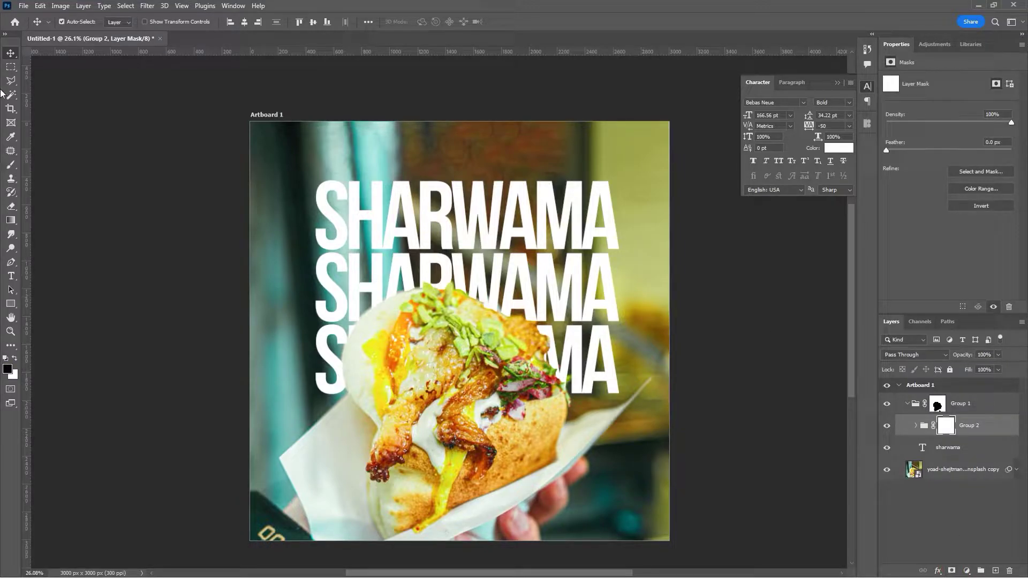
click(10, 221)
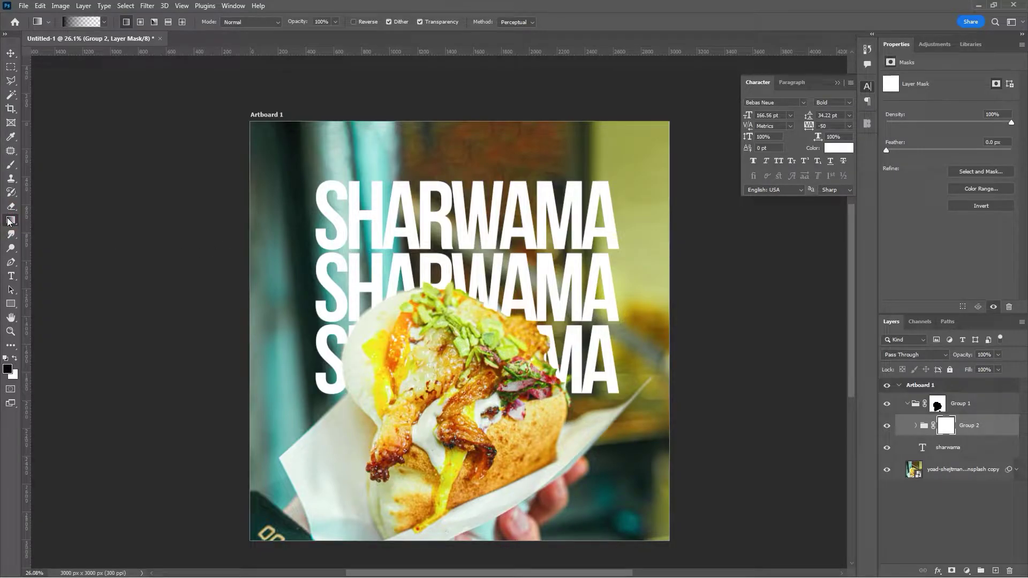
right_click(10, 221)
click(60, 221)
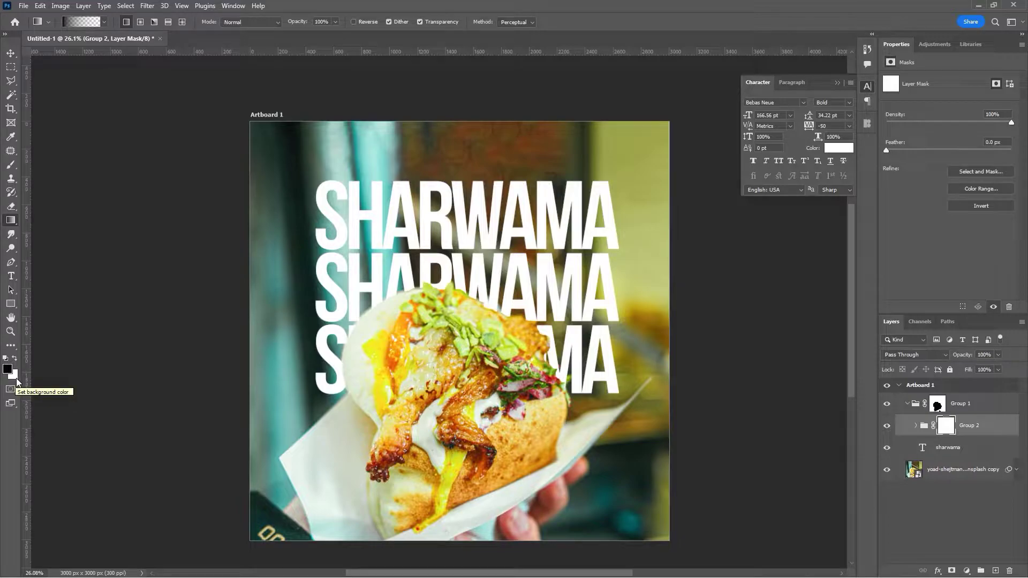
drag(469, 378, 468, 231)
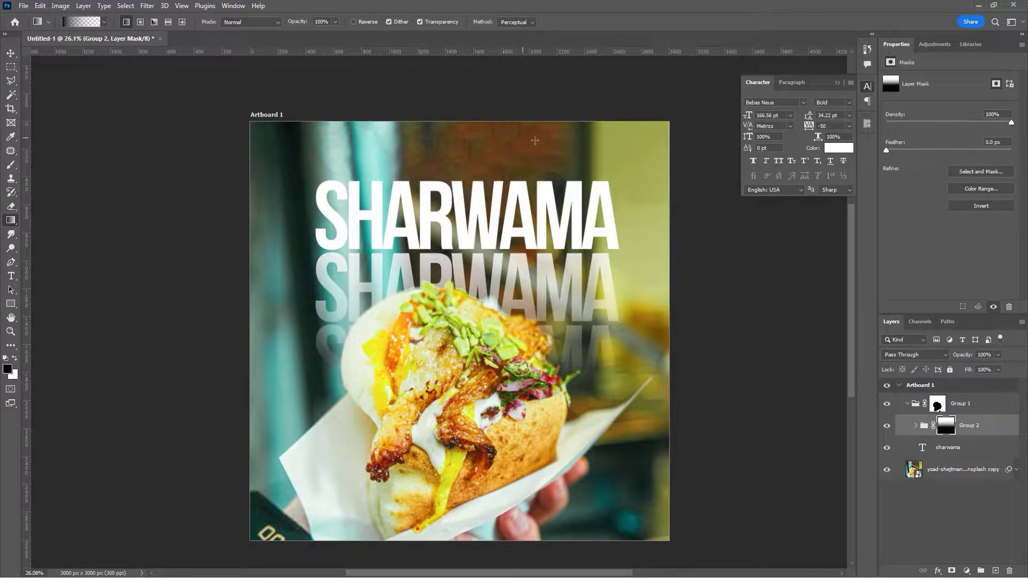
click(10, 53)
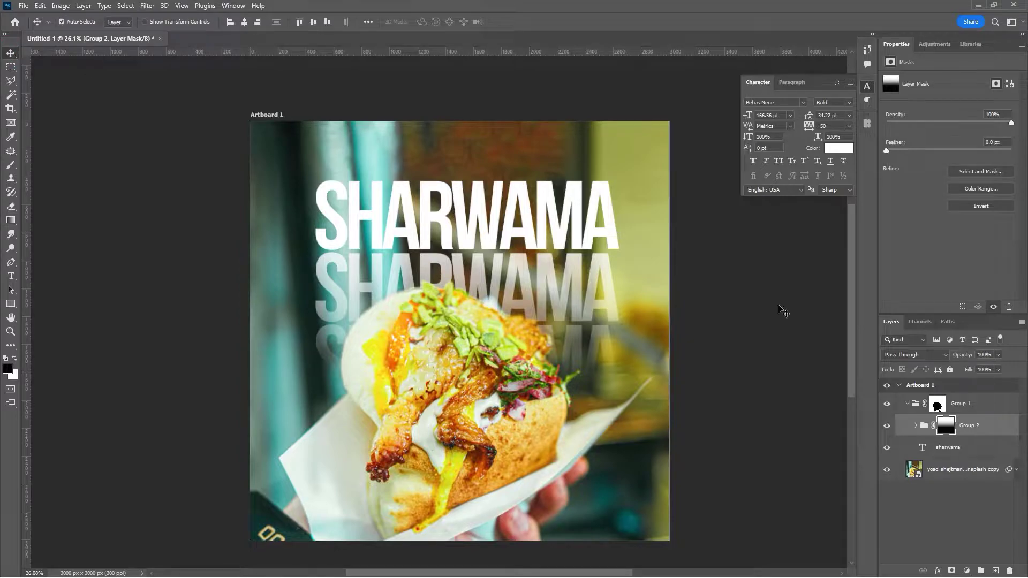
click(907, 404)
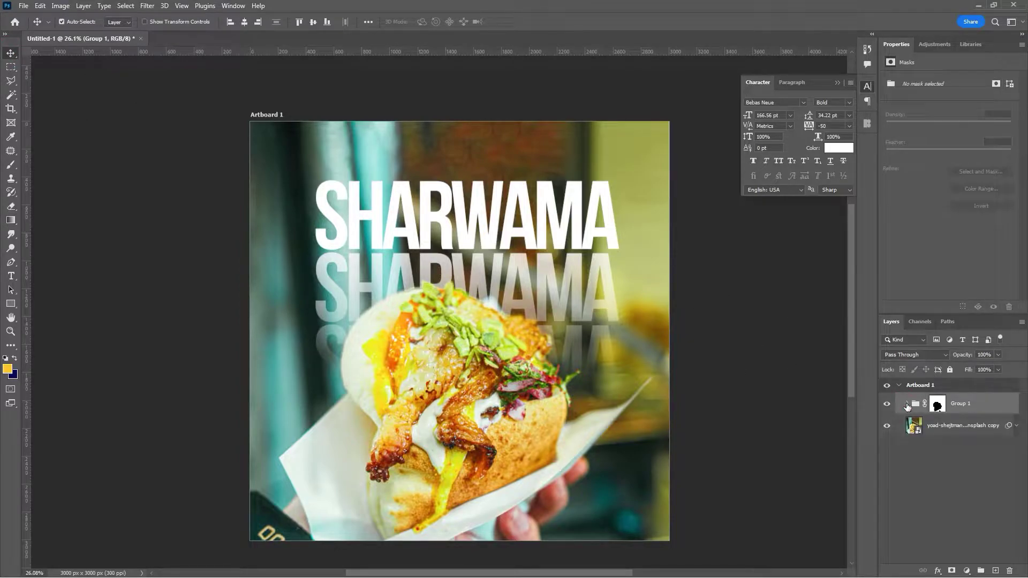
- Add a new empty layer directly above the food photo layer
click(971, 406)
click(956, 429)
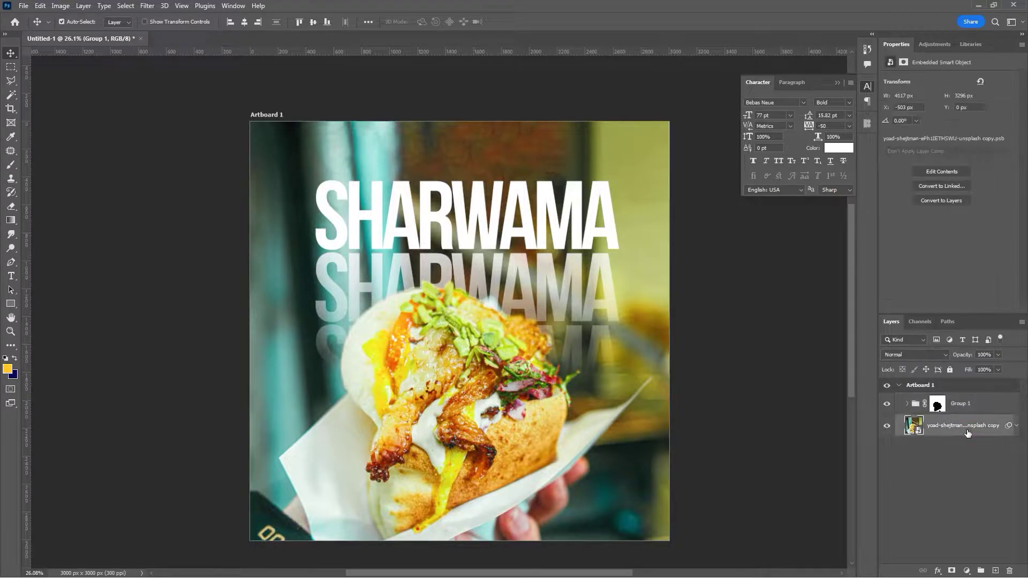
click(996, 571)
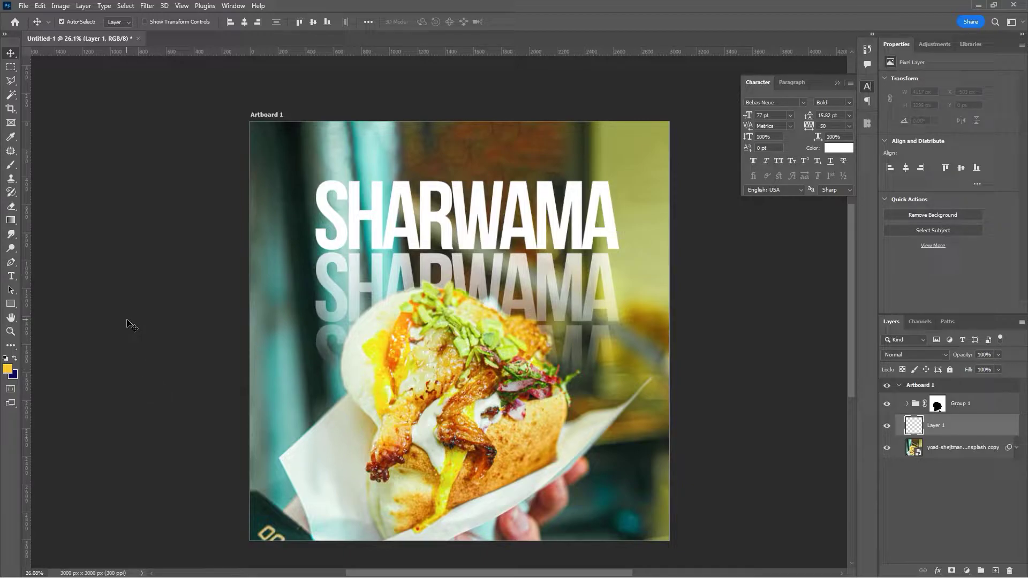
- Sample yellow-green b3ba5c from the photo and brush a 60% opacity wash over the artboard
key(b)
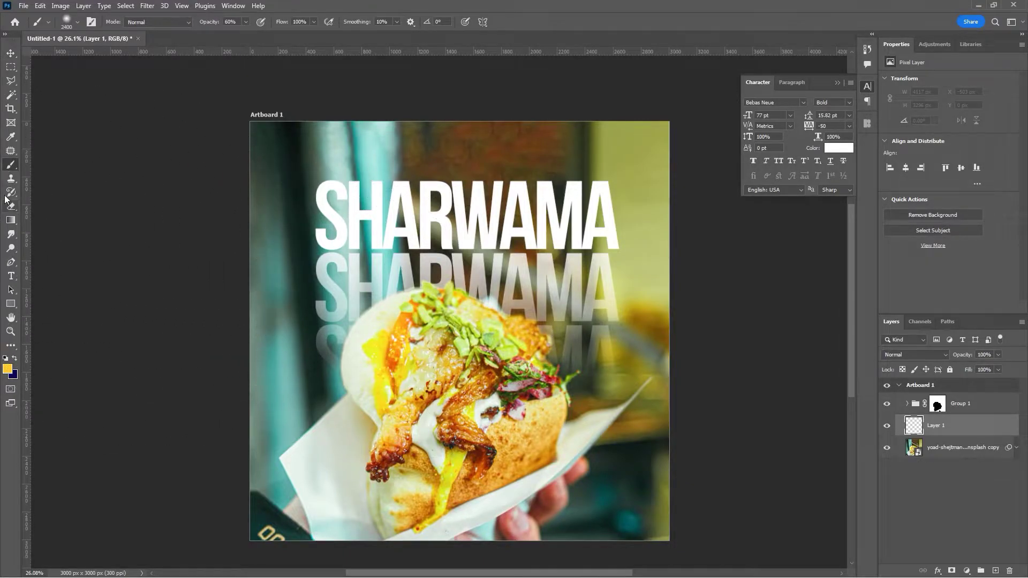
right_click(10, 170)
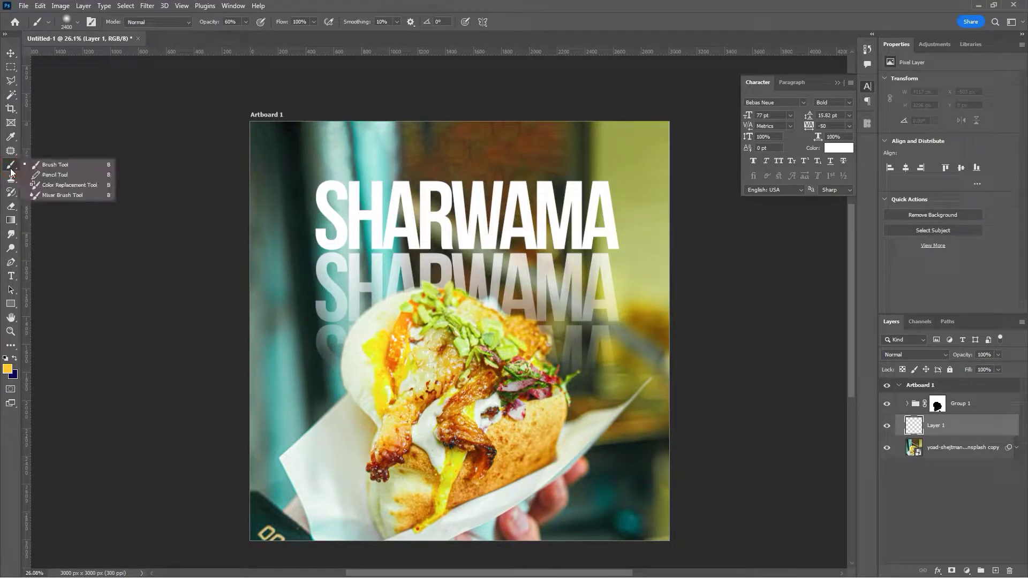
click(66, 165)
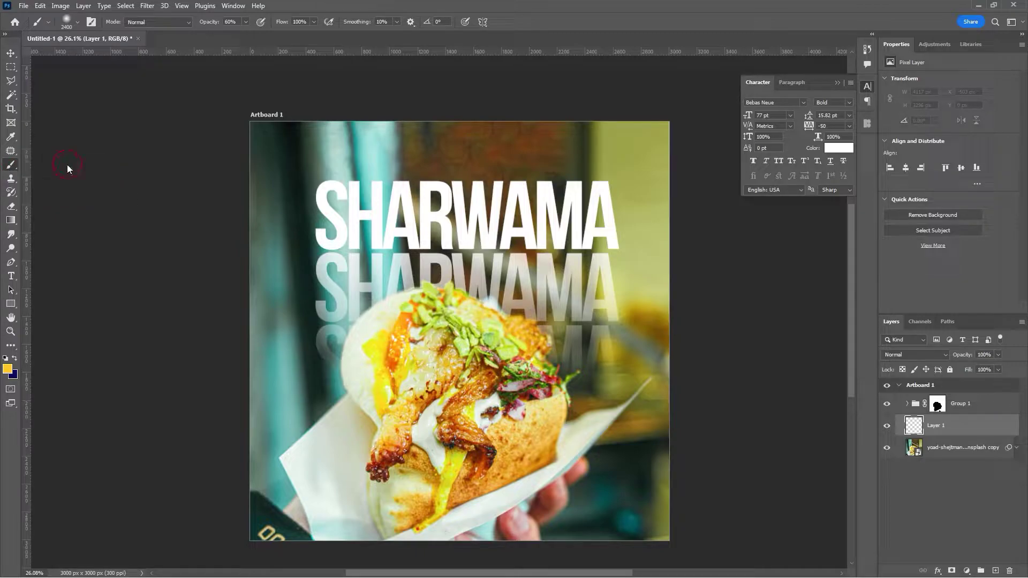
click(8, 369)
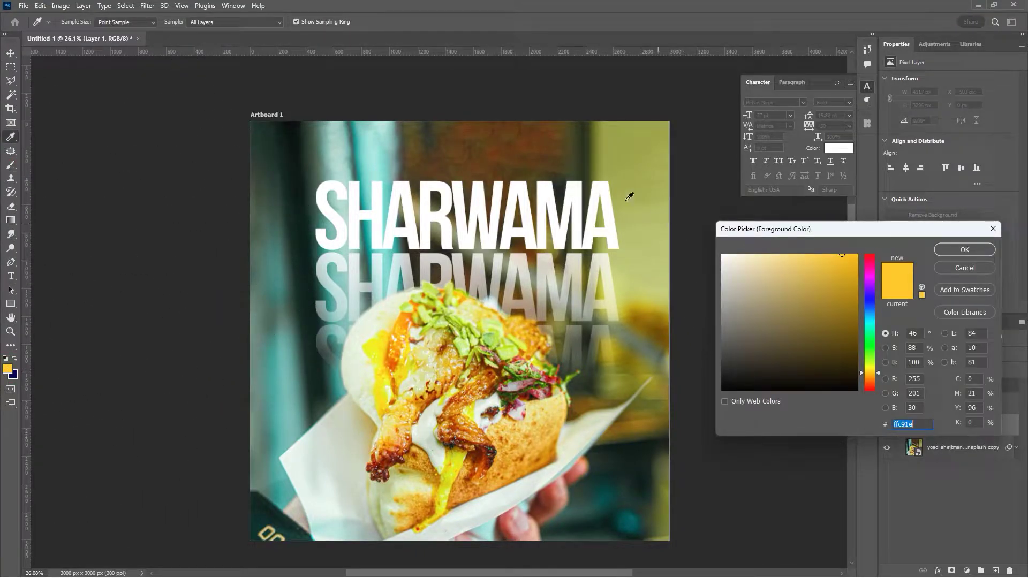
click(653, 178)
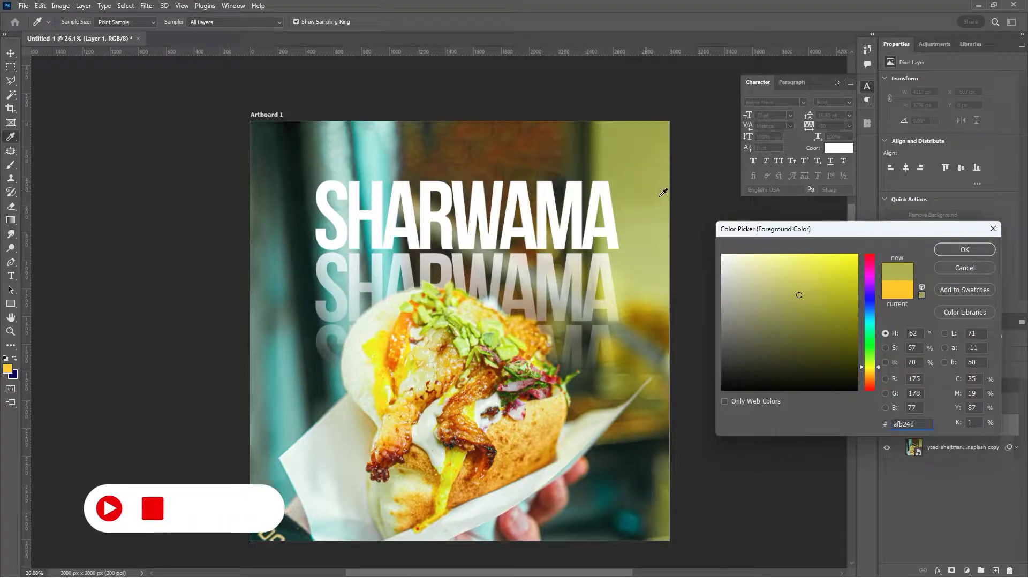
click(650, 179)
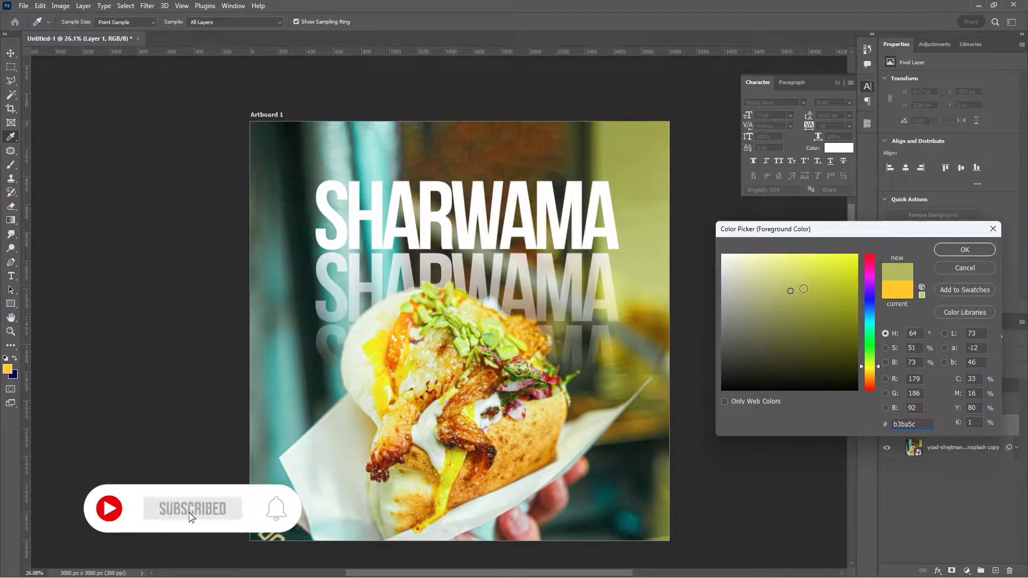
click(965, 249)
key(b)
mouse_move(642, 358)
mouse_down()
mouse_move(532, 378)
mouse_move(281, 400)
mouse_move(175, 433)
mouse_up()
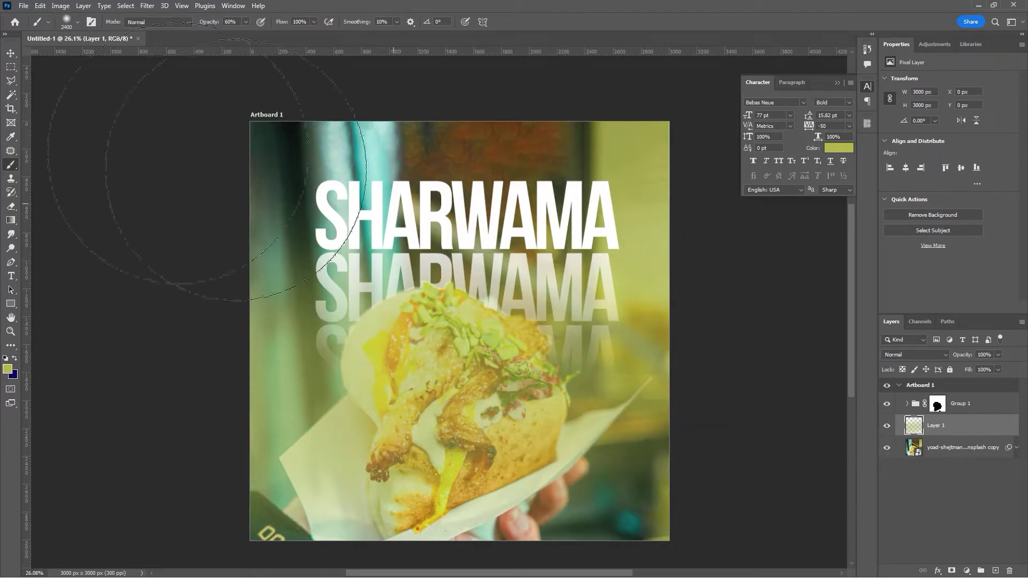
click(13, 52)
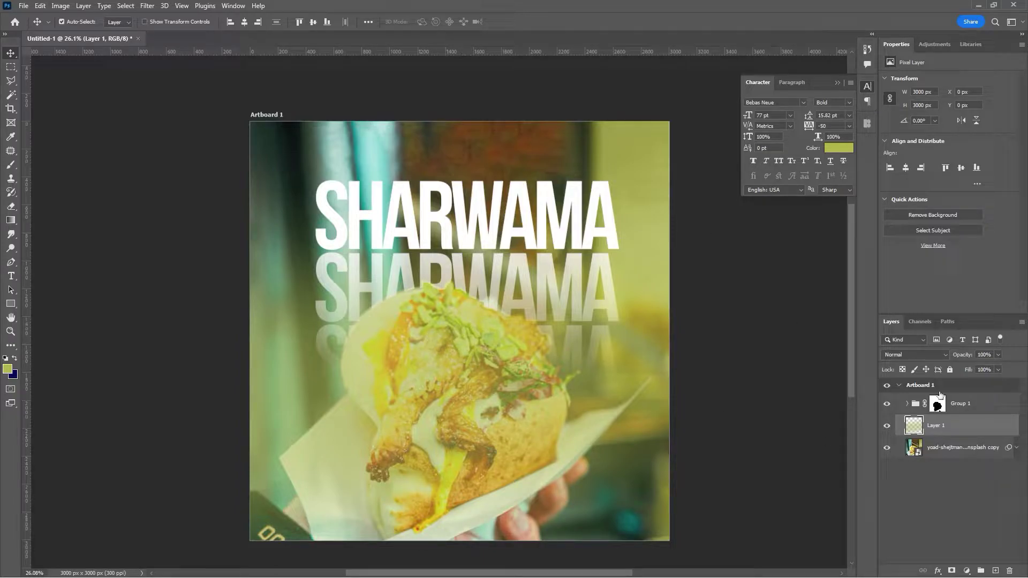
- Set the wash layer to Overlay and copy the food-shaped mask onto it
click(899, 355)
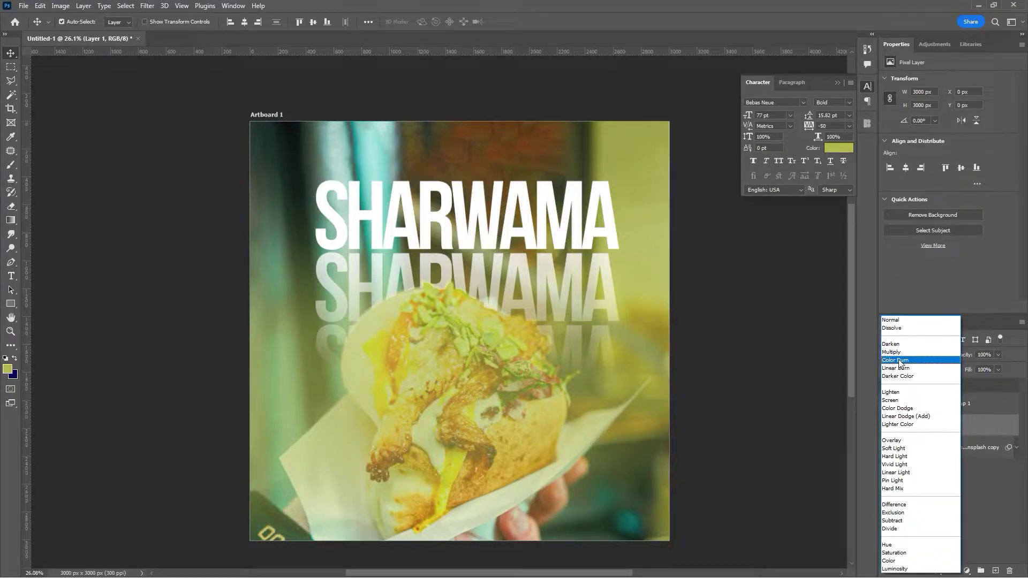
click(905, 440)
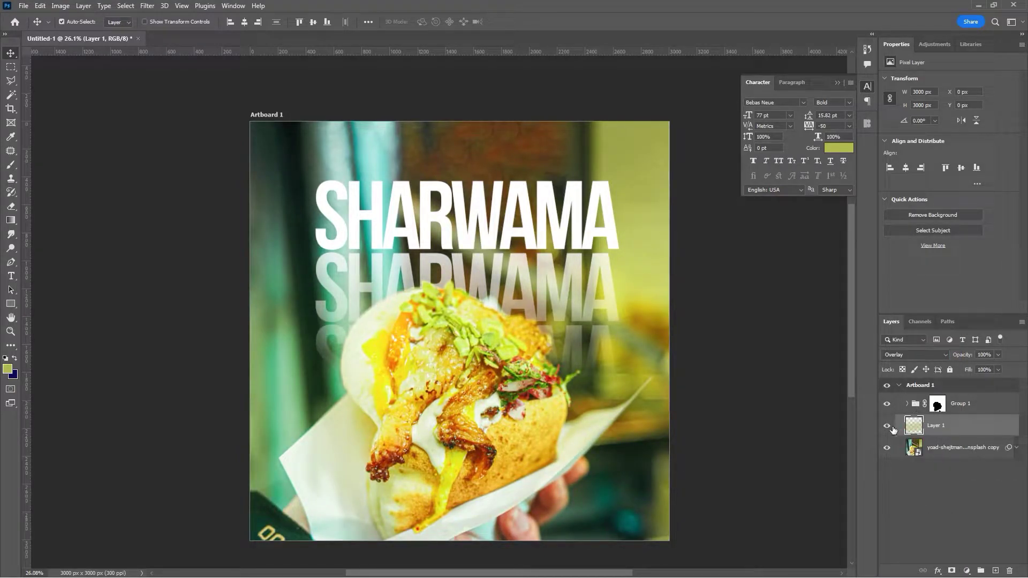
click(887, 426)
click(889, 427)
click(938, 407)
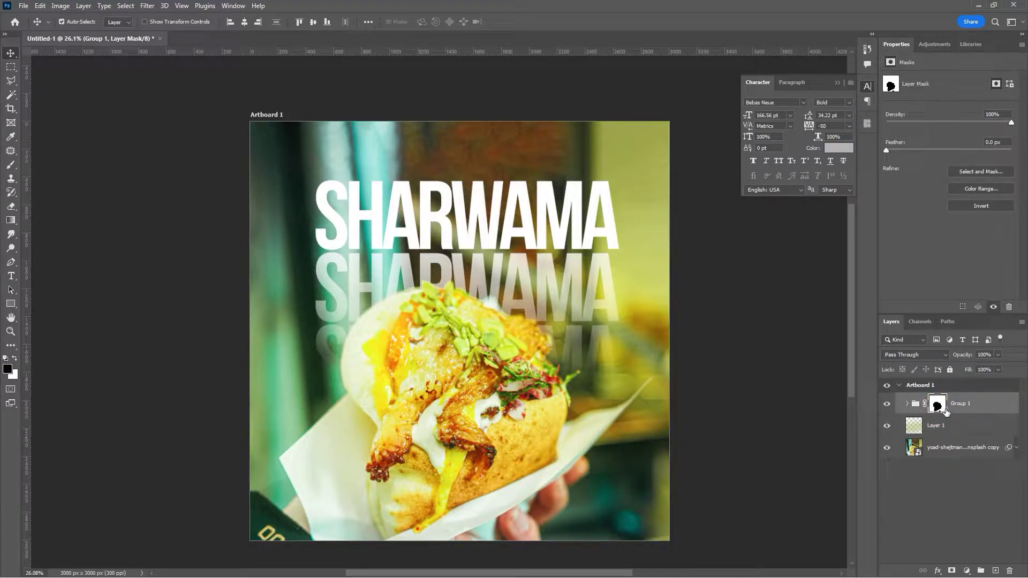
drag(938, 407, 941, 430)
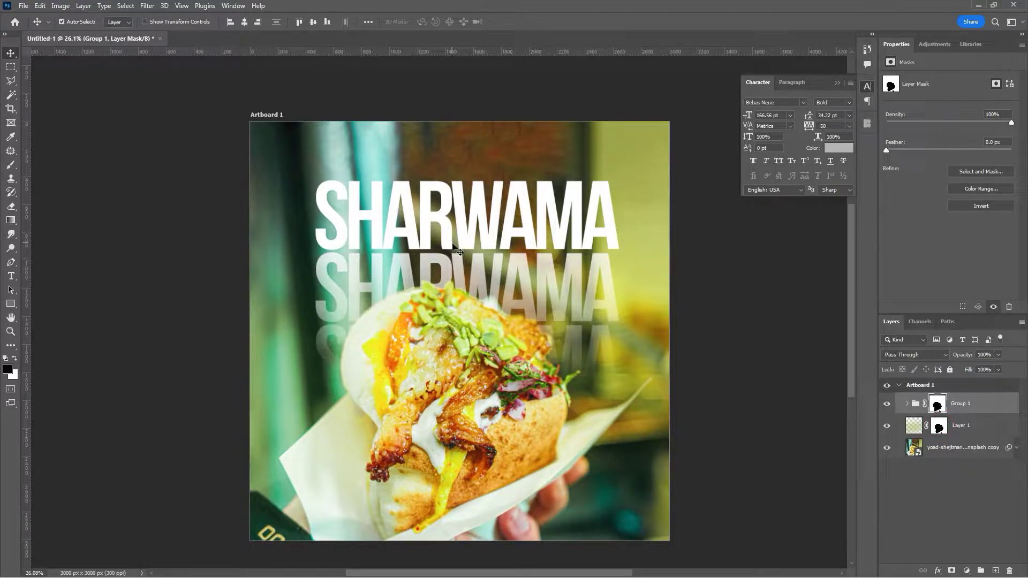
- Duplicate the wash layer twice, restoring Layer 1 copy 2 after deleting it
click(970, 432)
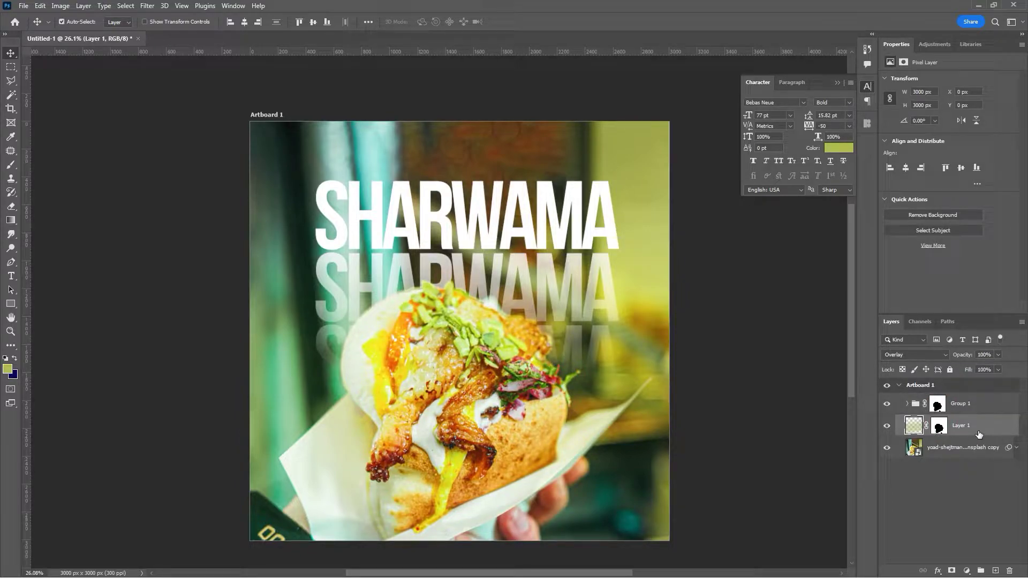
key(ctrl+j)
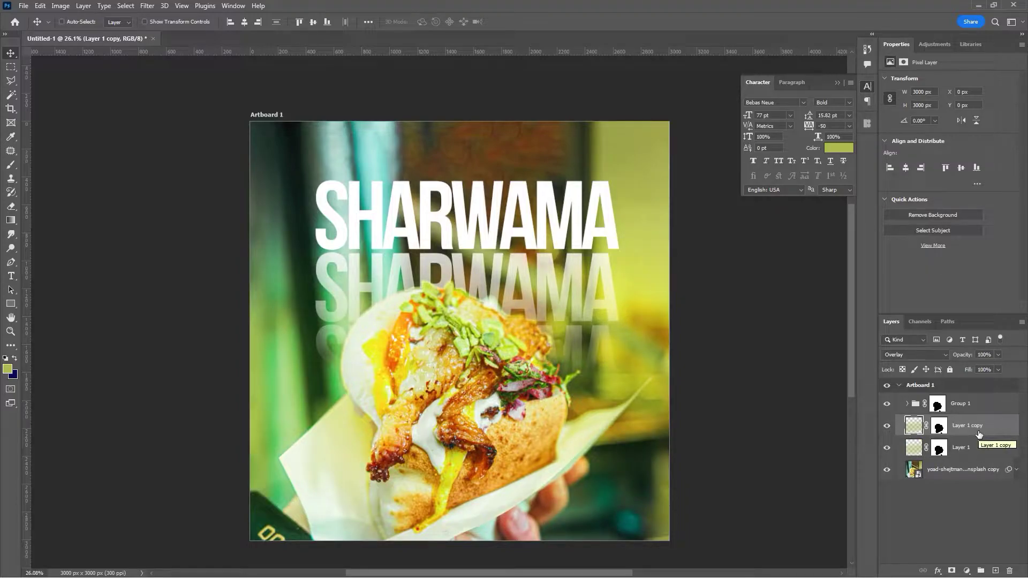
key(ctrl+j)
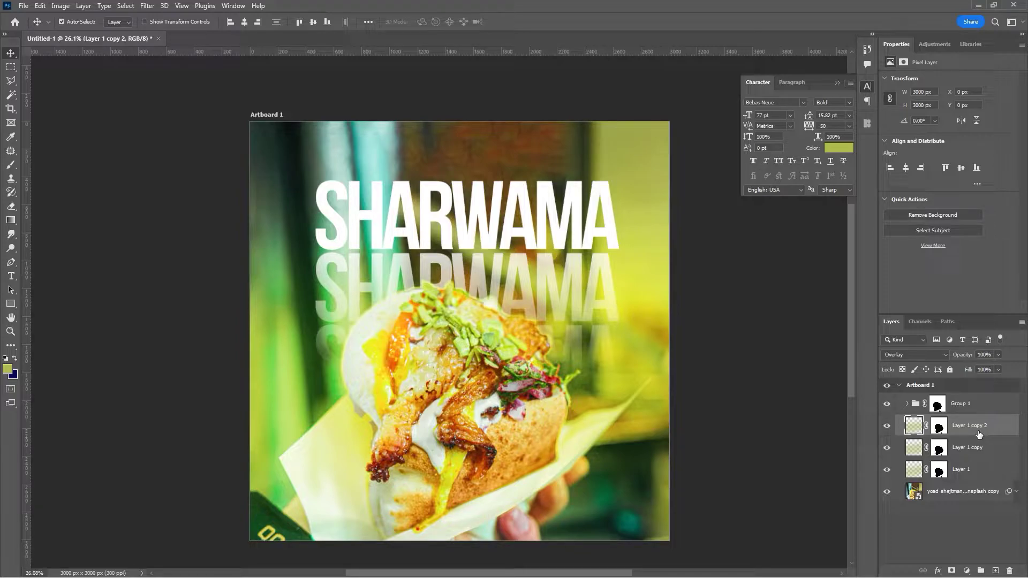
key(Delete)
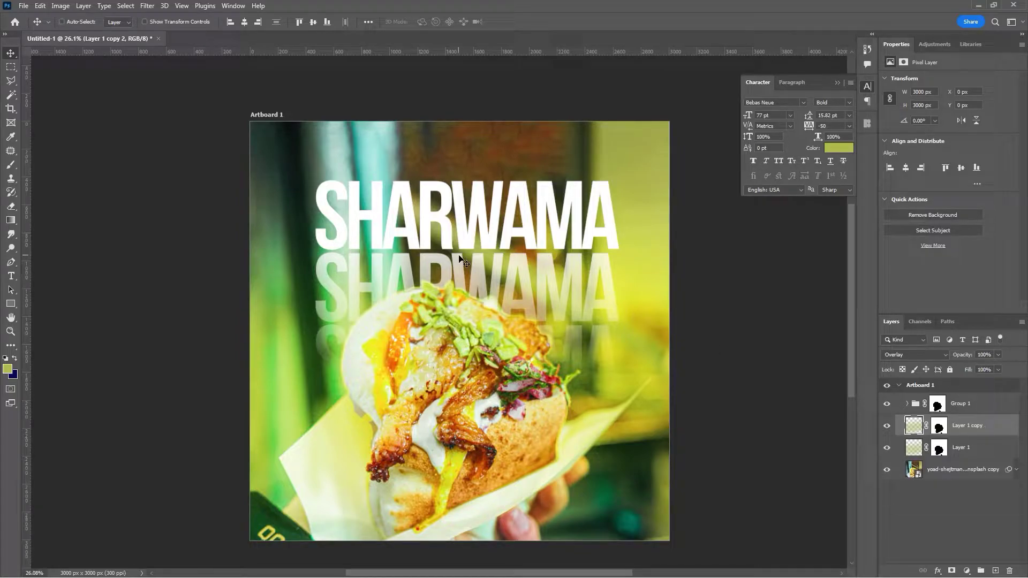
key(ctrl)
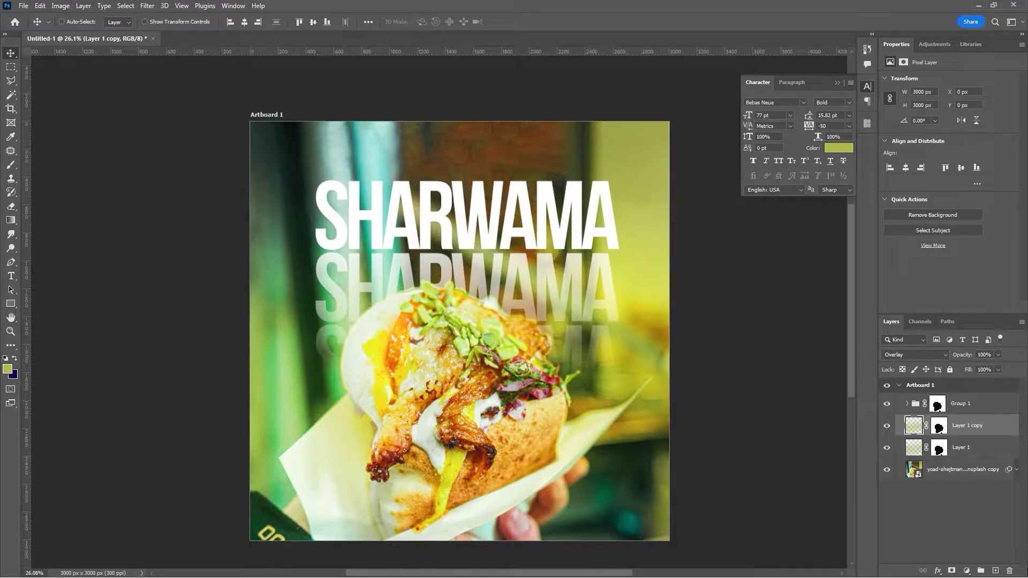
key(ctrl+z)
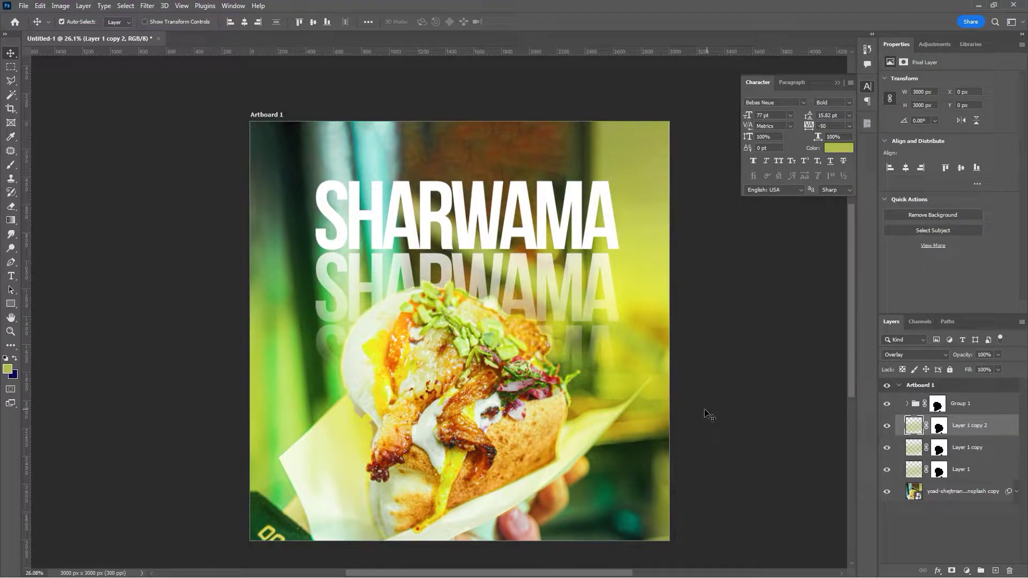
- Give the SHARWAMA layer a drop shadow: opacity 43%, angle 96, distance 83, spread 14, size 40
click(424, 220)
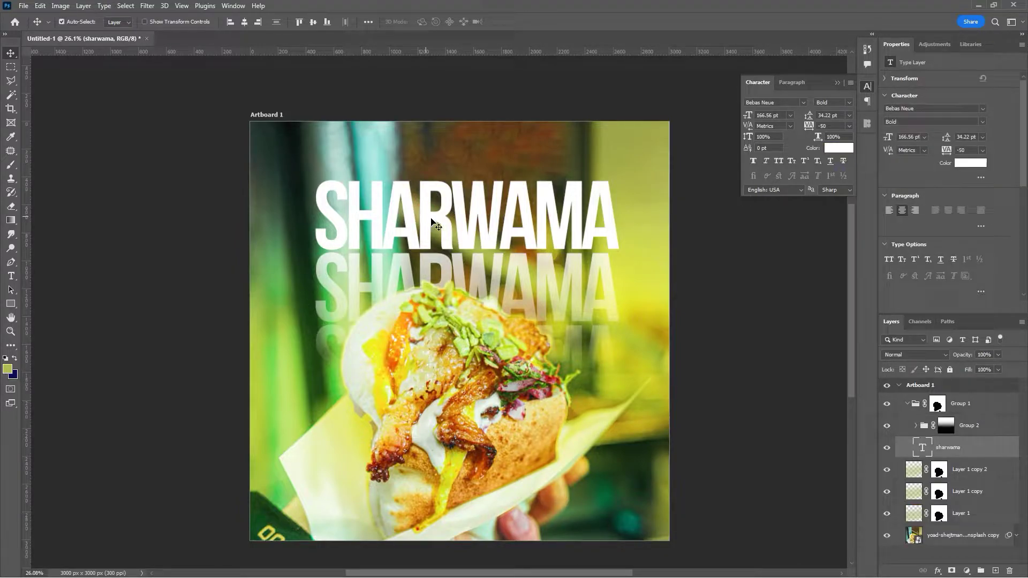
right_click(975, 455)
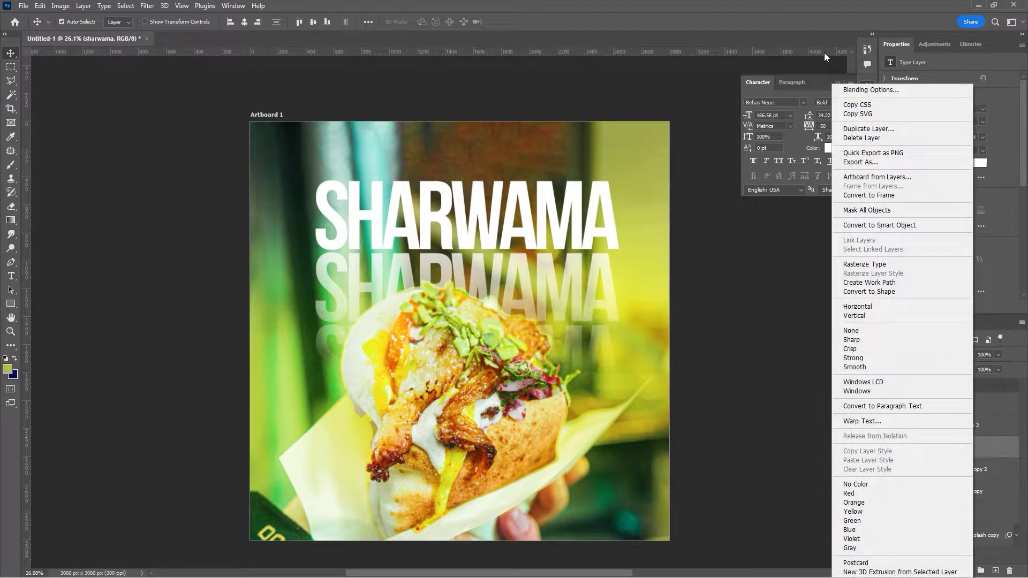
click(849, 90)
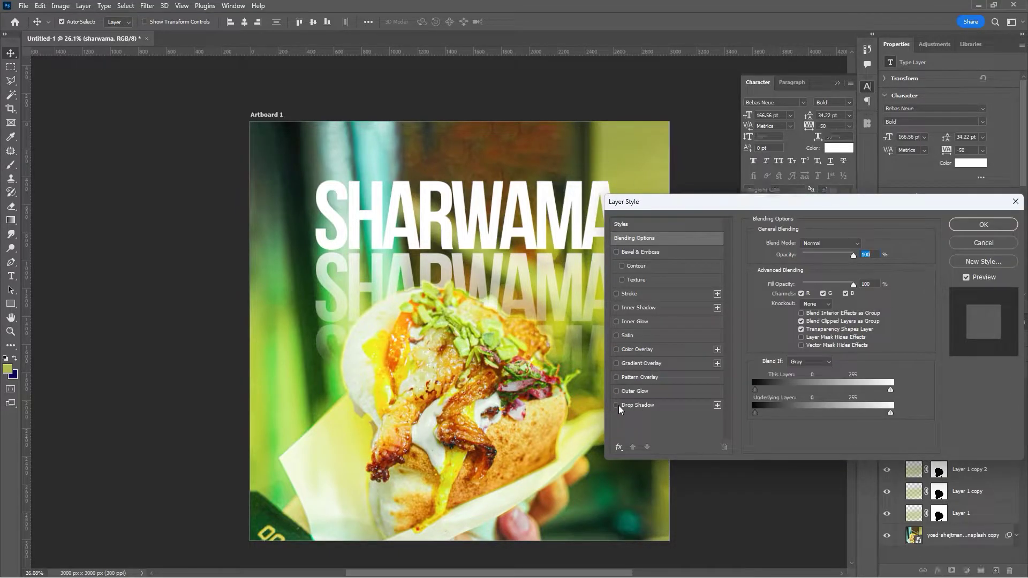
click(617, 406)
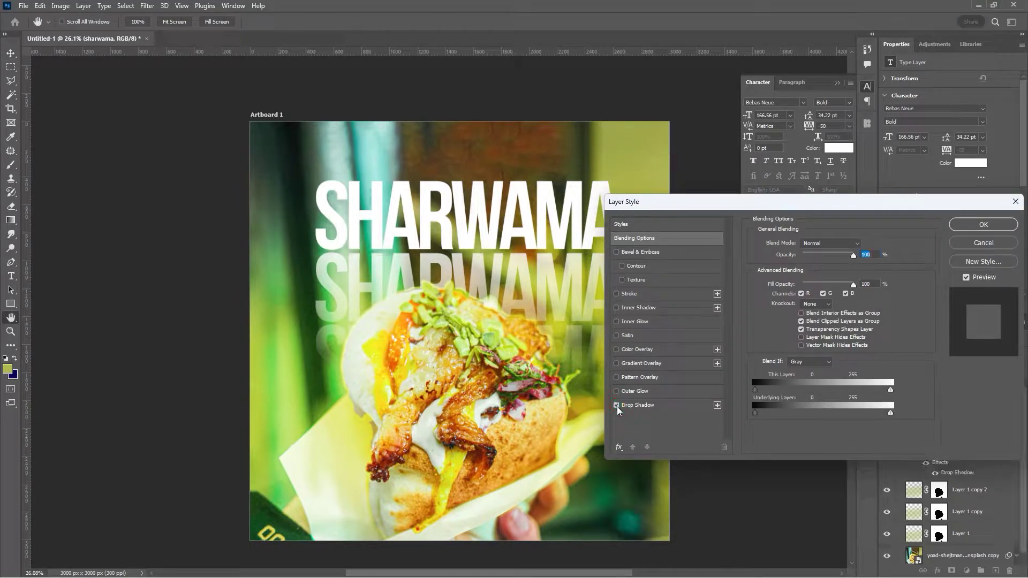
click(650, 406)
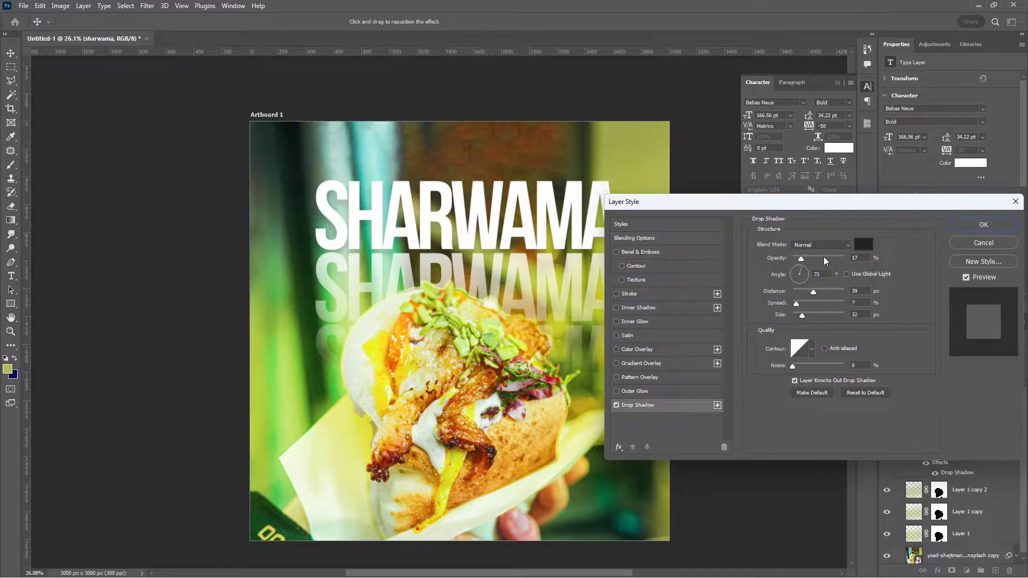
drag(804, 260, 811, 262)
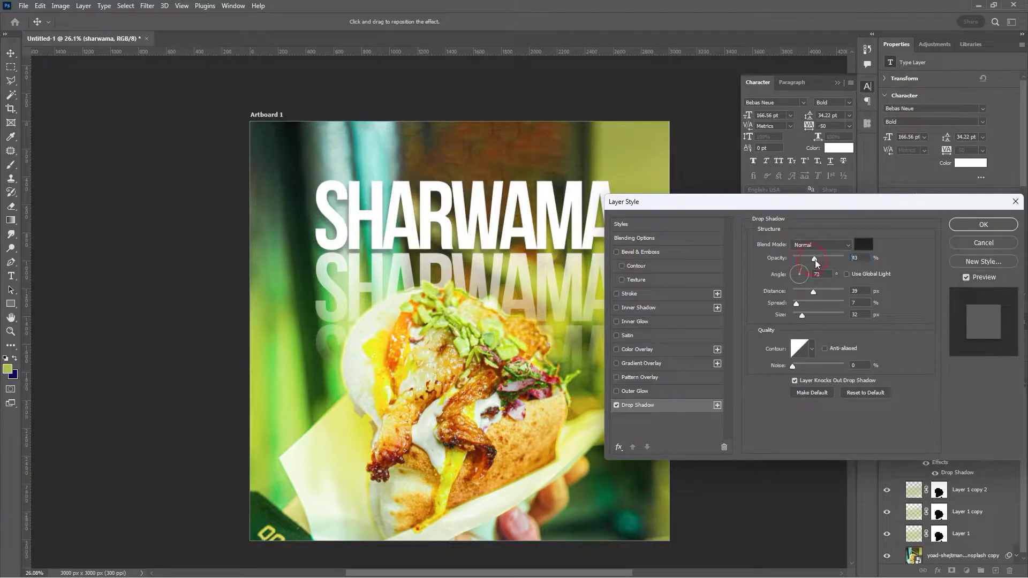
drag(457, 234, 458, 233)
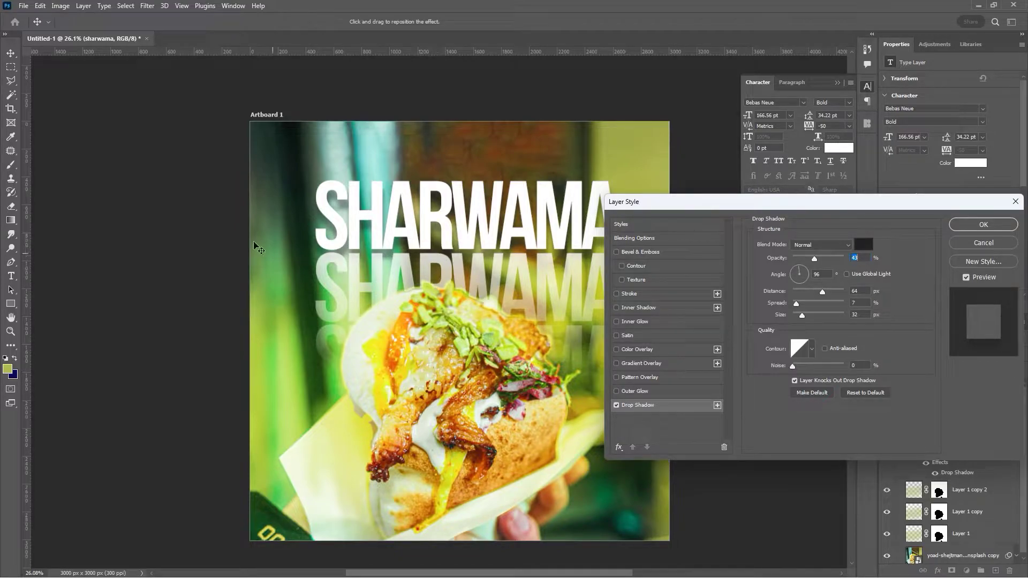
click(804, 317)
drag(798, 304, 829, 290)
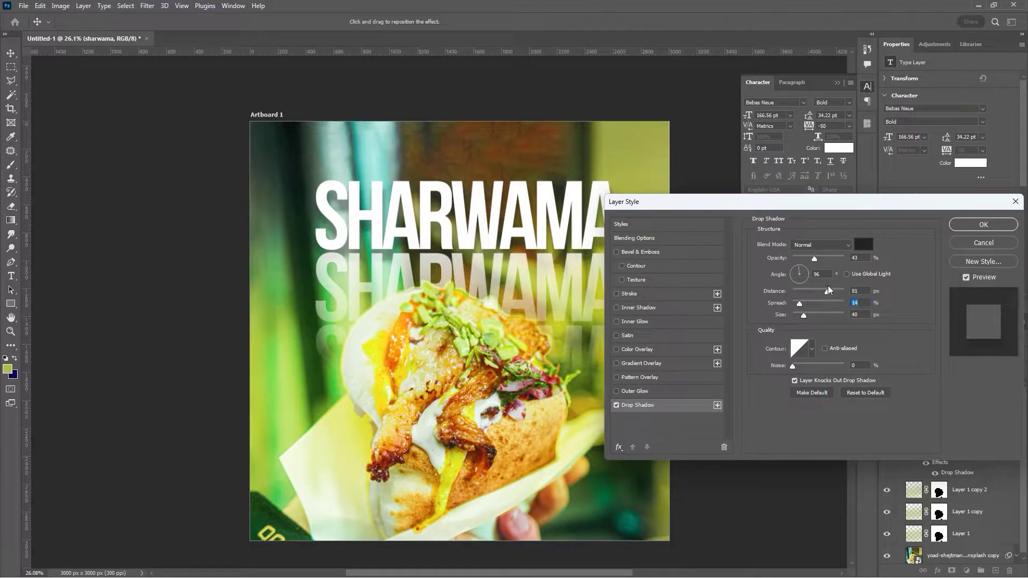
click(972, 226)
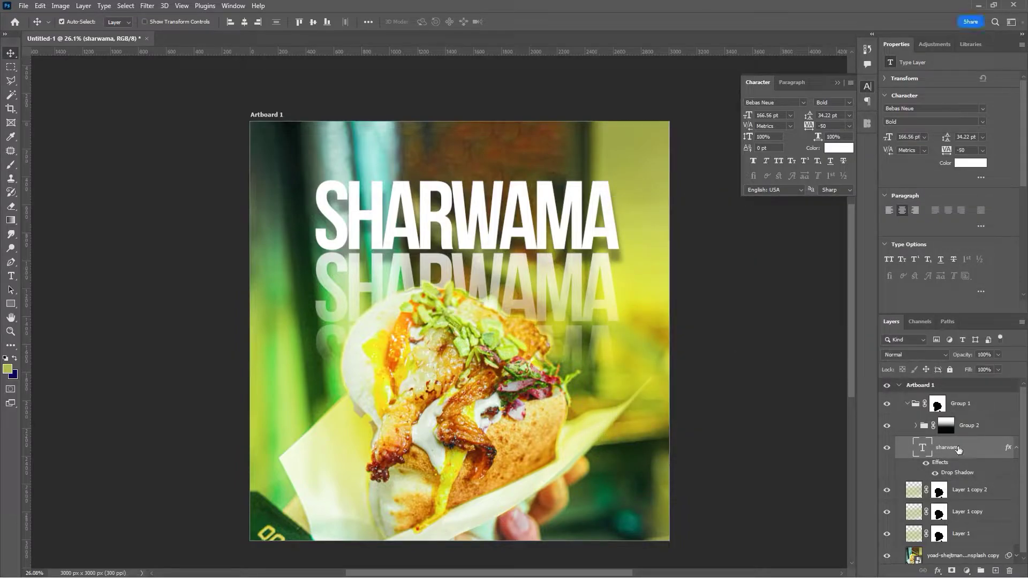
- Move the sharwama layer above Group 2 and change its shadow to 38% opacity, size 76
drag(964, 447, 967, 416)
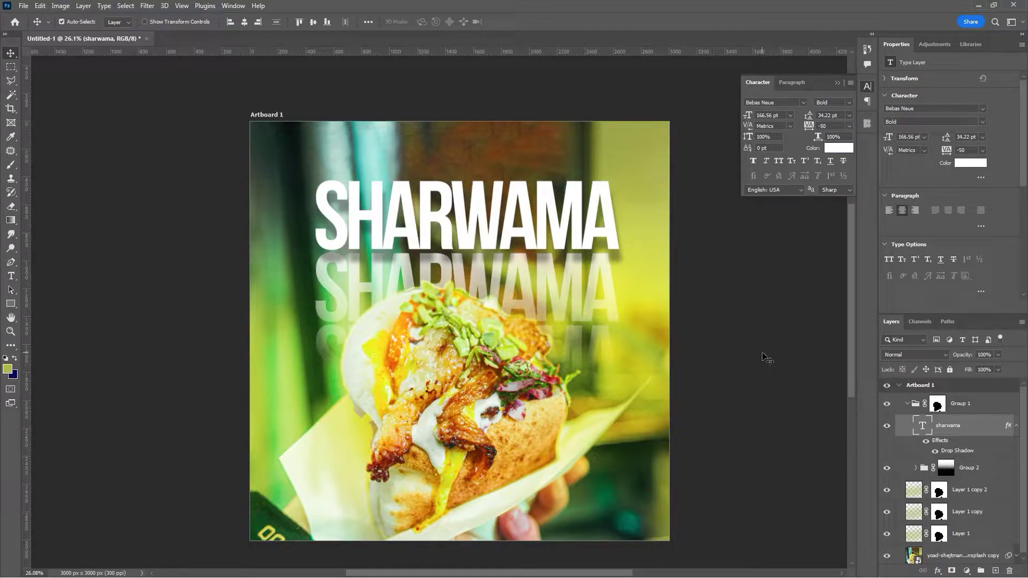
click(957, 454)
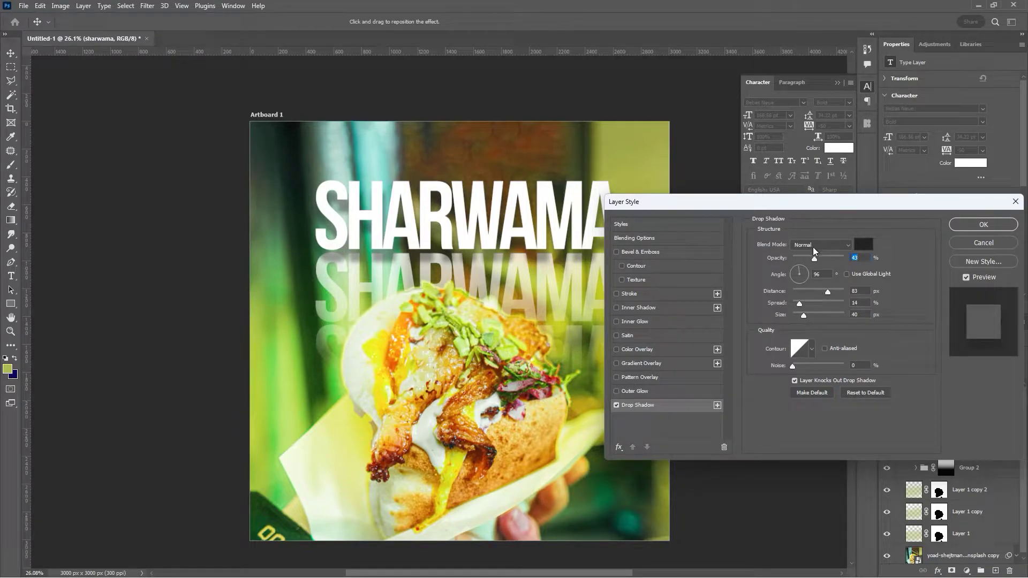
drag(816, 256, 812, 259)
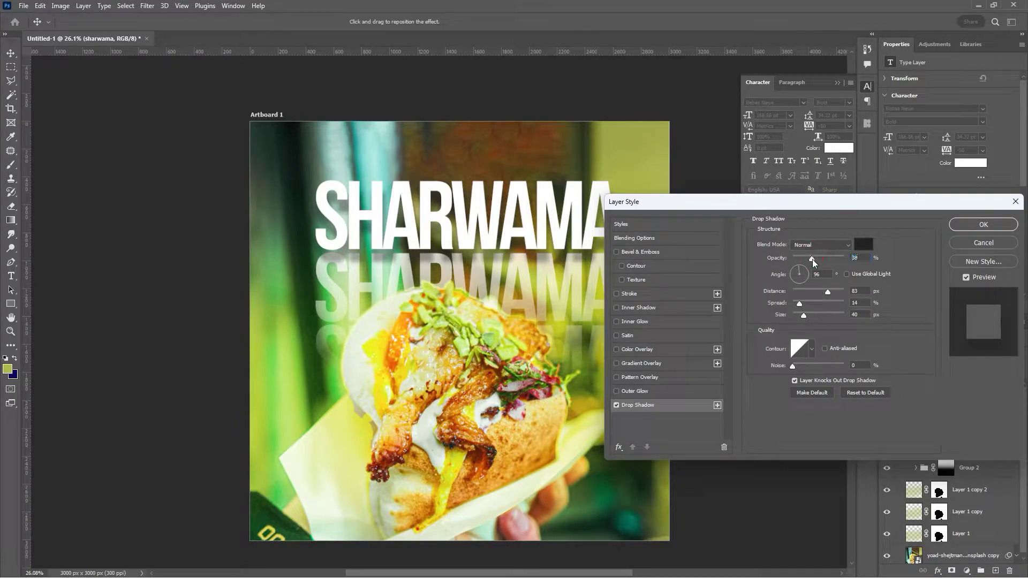
click(811, 312)
click(966, 227)
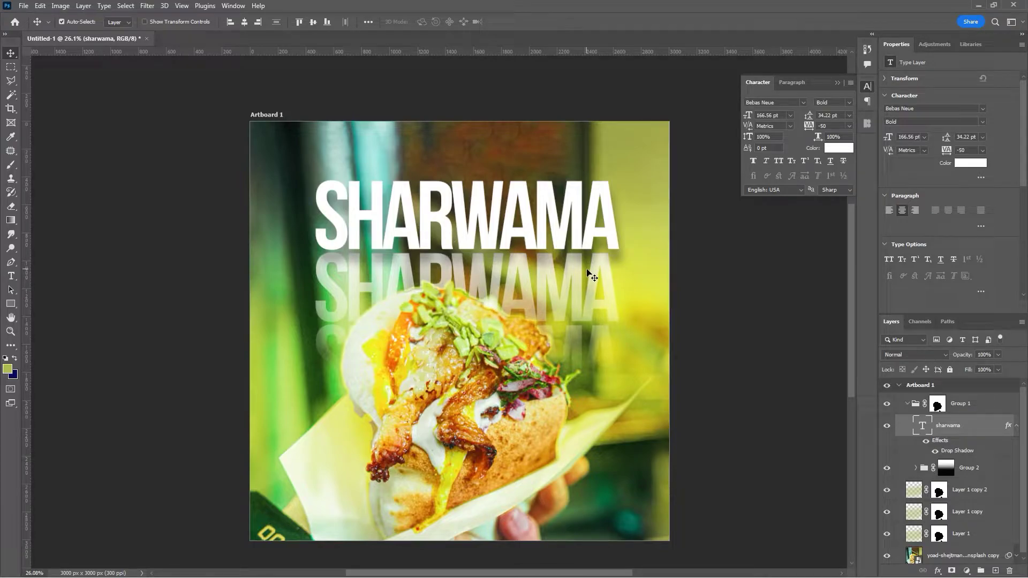
click(908, 405)
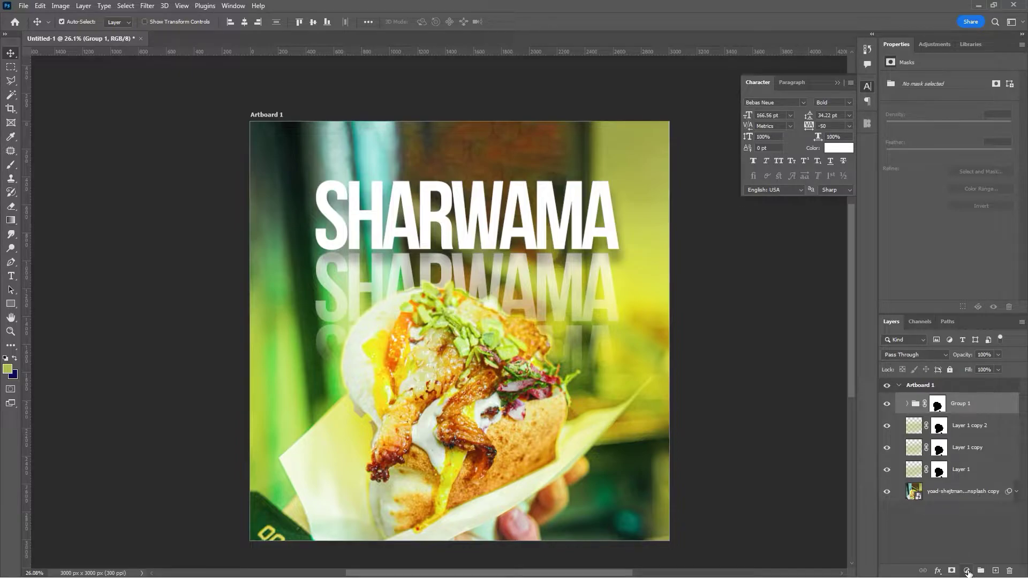
- Add a Brightness/Contrast adjustment layer with Auto values (brightness -28, contrast 26)
click(968, 572)
click(968, 572)
click(966, 572)
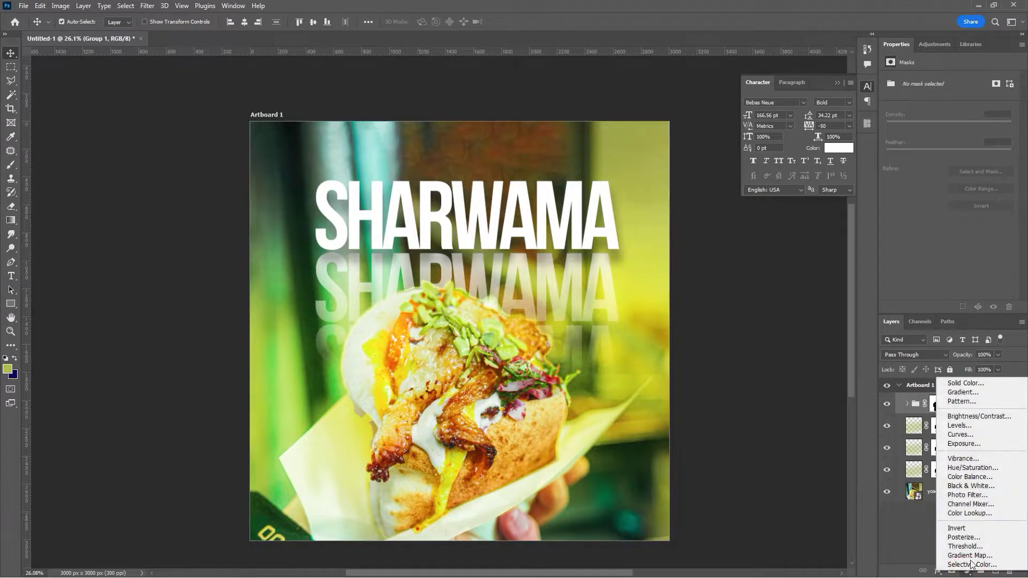
click(991, 417)
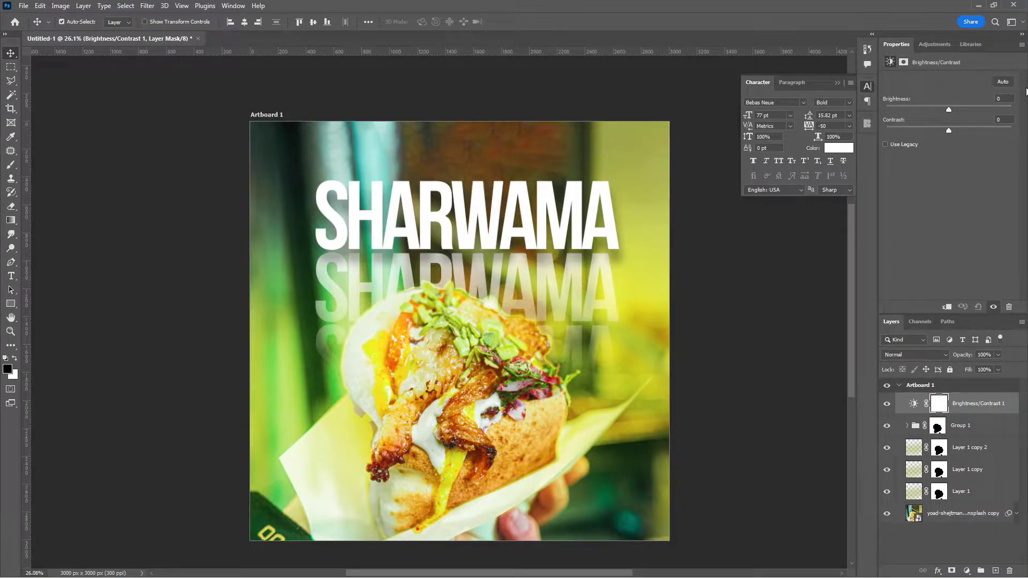
click(1004, 83)
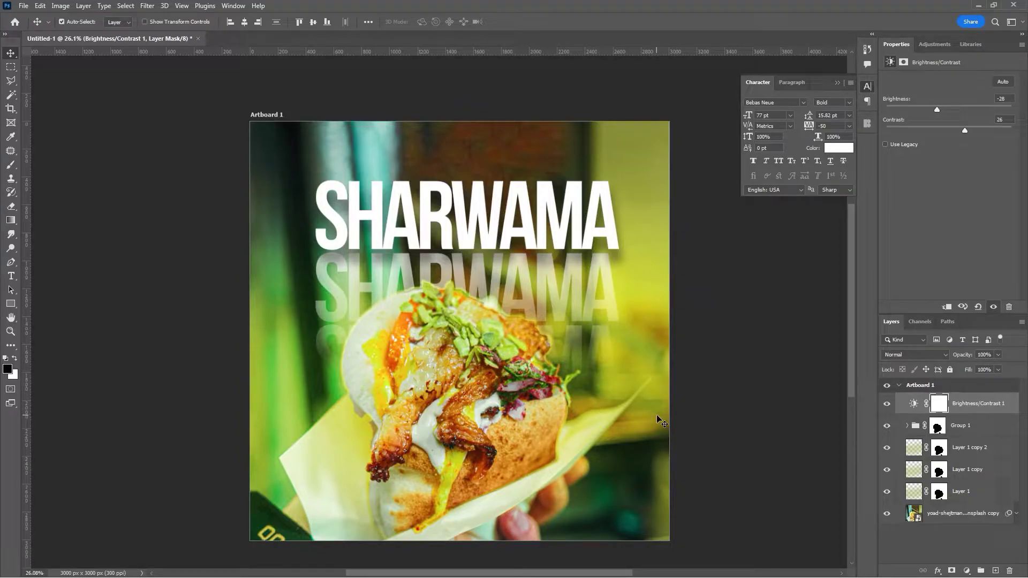
click(887, 405)
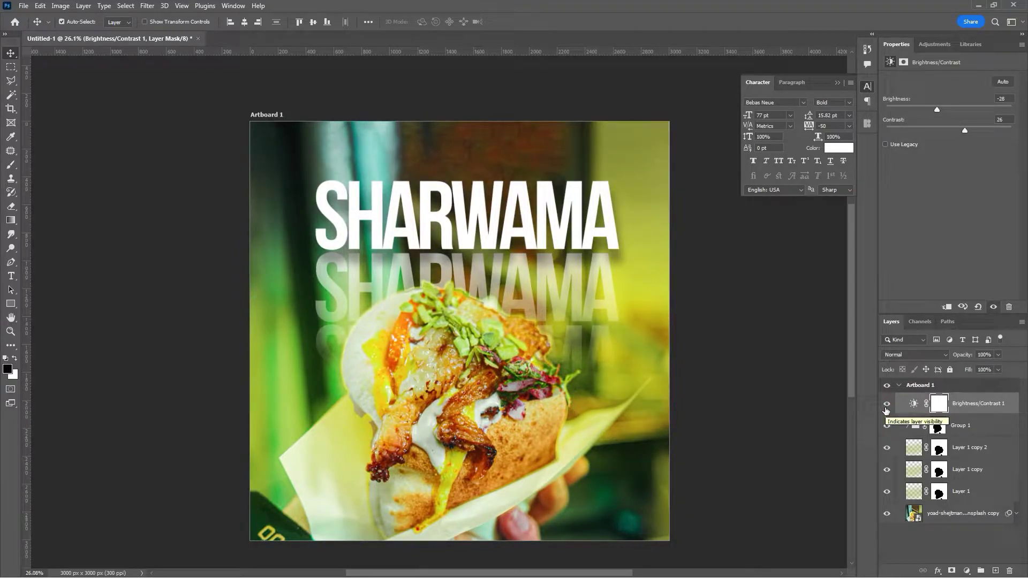
drag(563, 346, 551, 321)
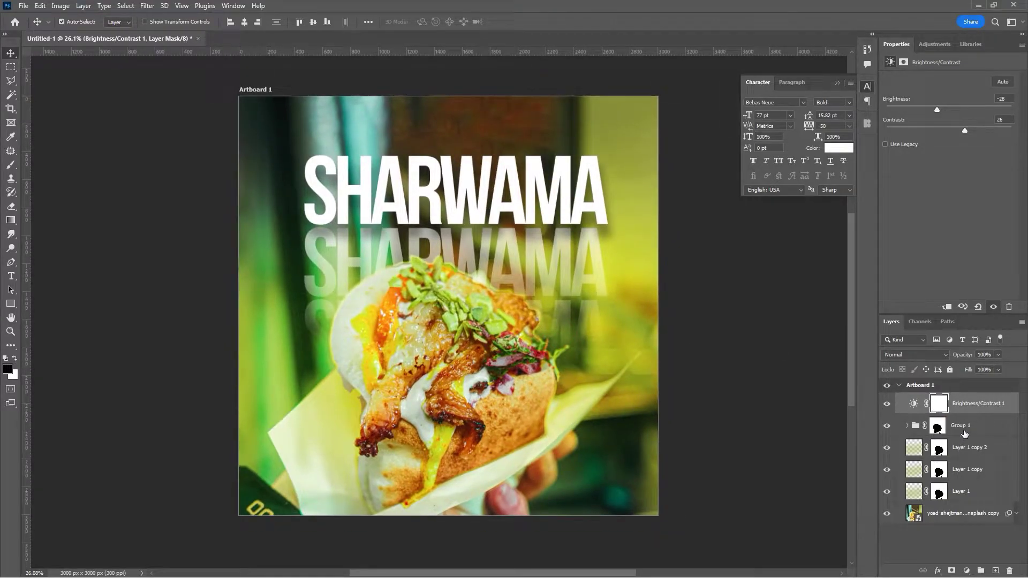
- Group Layer 1 copy 2 through Layer 1 into Group 3
click(971, 452)
shift+click(963, 499)
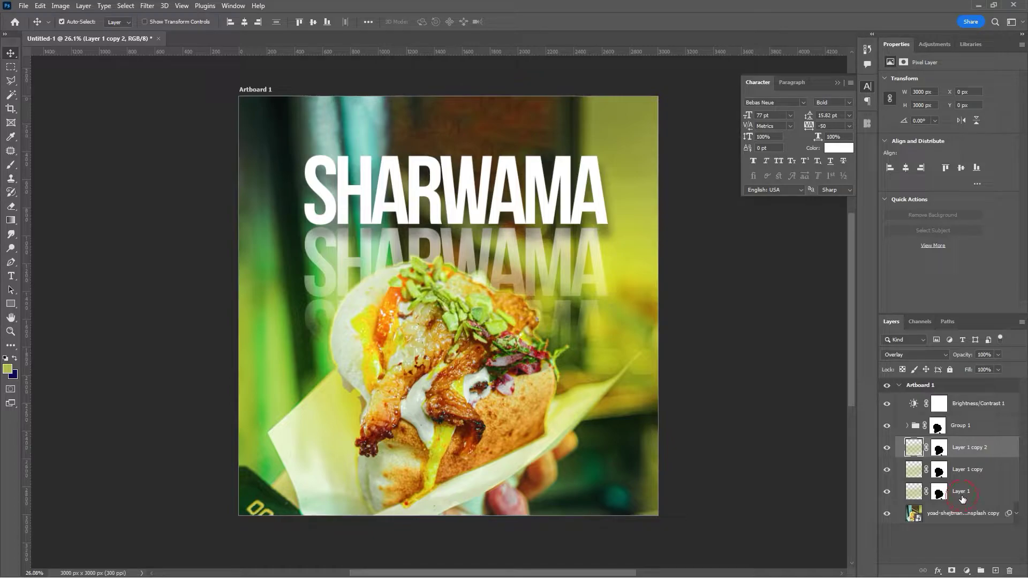
key(ctrl+g)
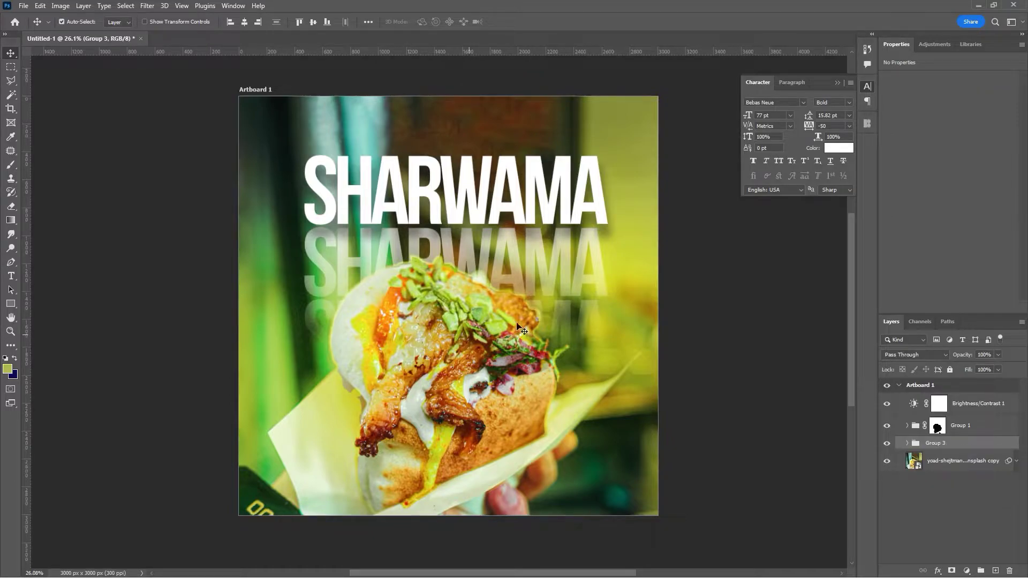
ctrl+click(712, 276)
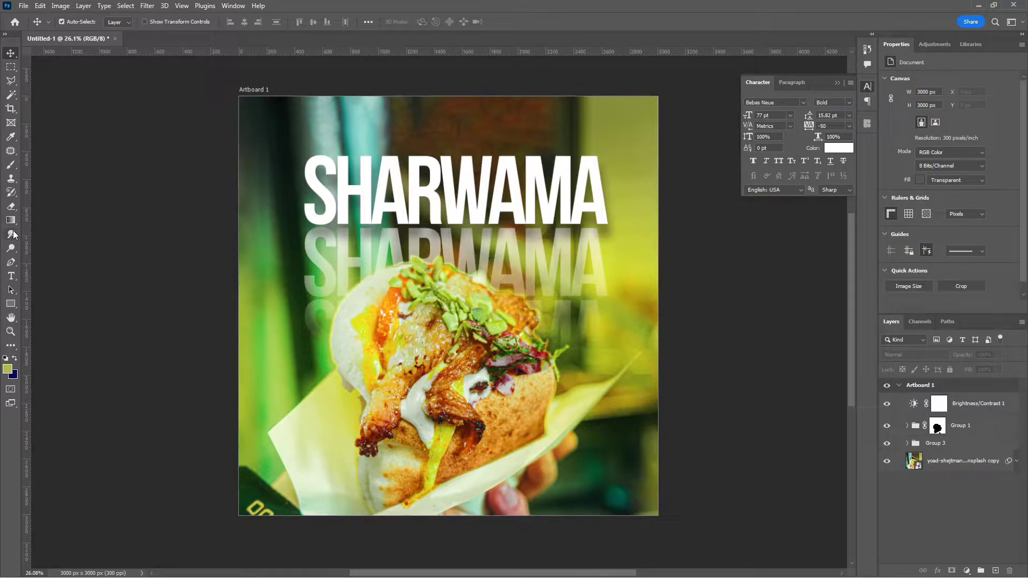
- Type 'SHARWAMA' near the bottom of the poster and set it in Autografia Black
click(11, 276)
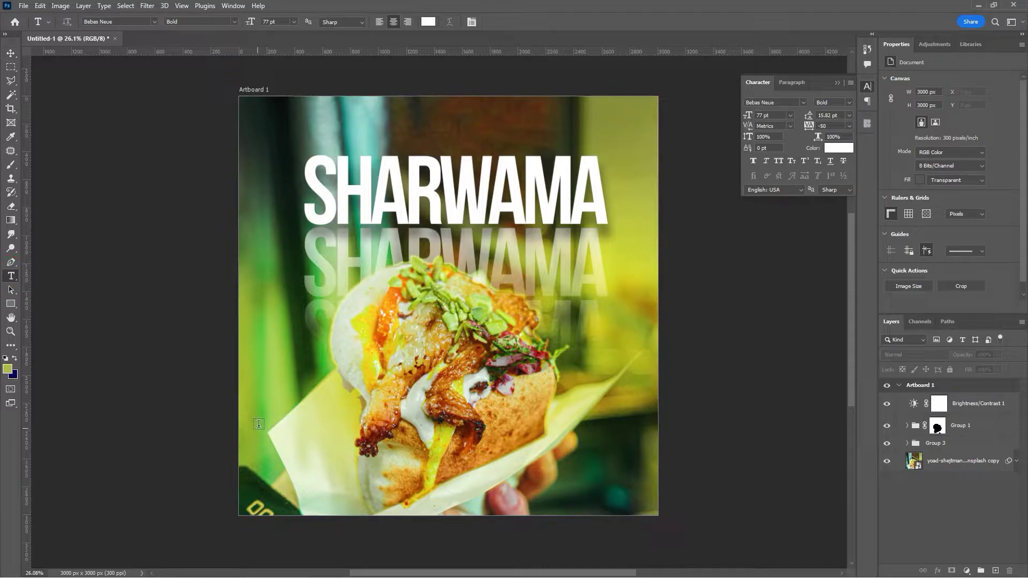
click(279, 383)
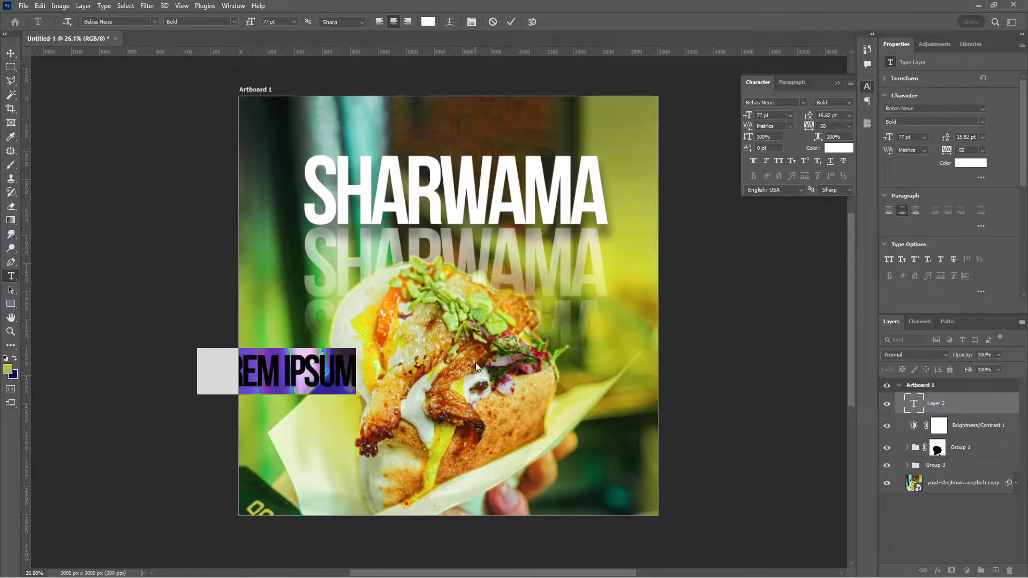
text(S)
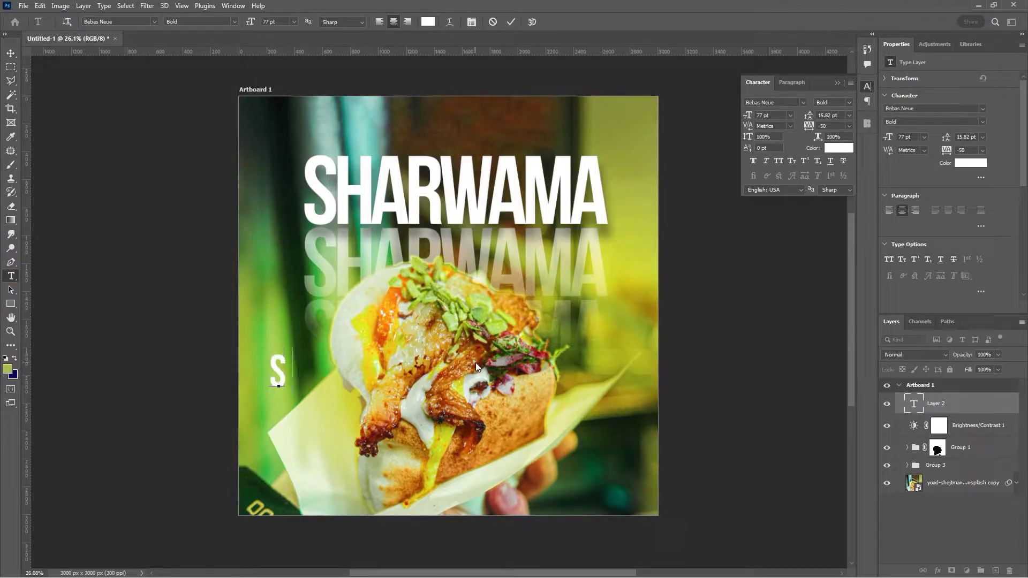
text(HARWAMA)
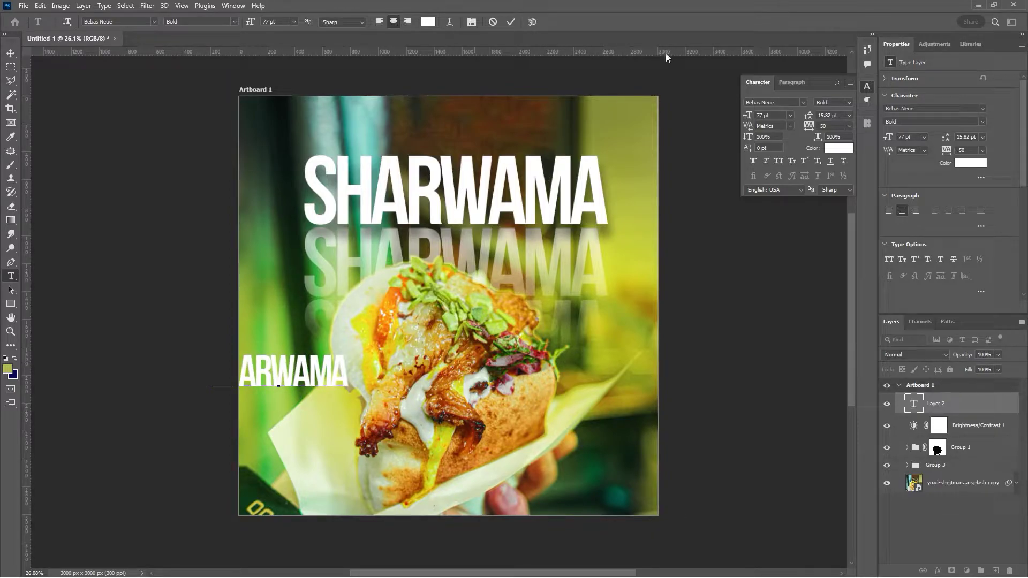
click(511, 23)
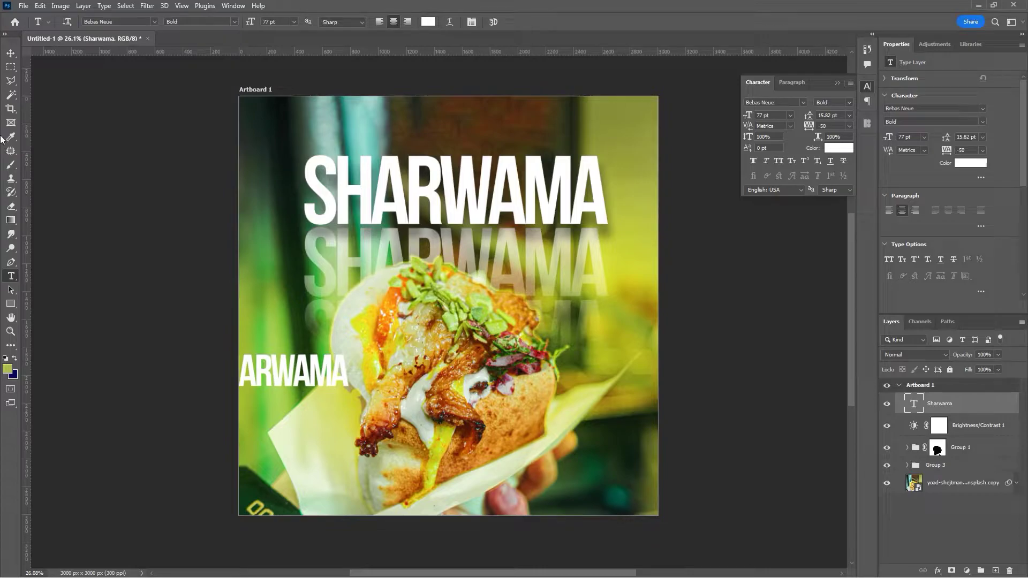
click(12, 54)
drag(281, 373, 460, 440)
click(792, 104)
text(autografia PERSO...)
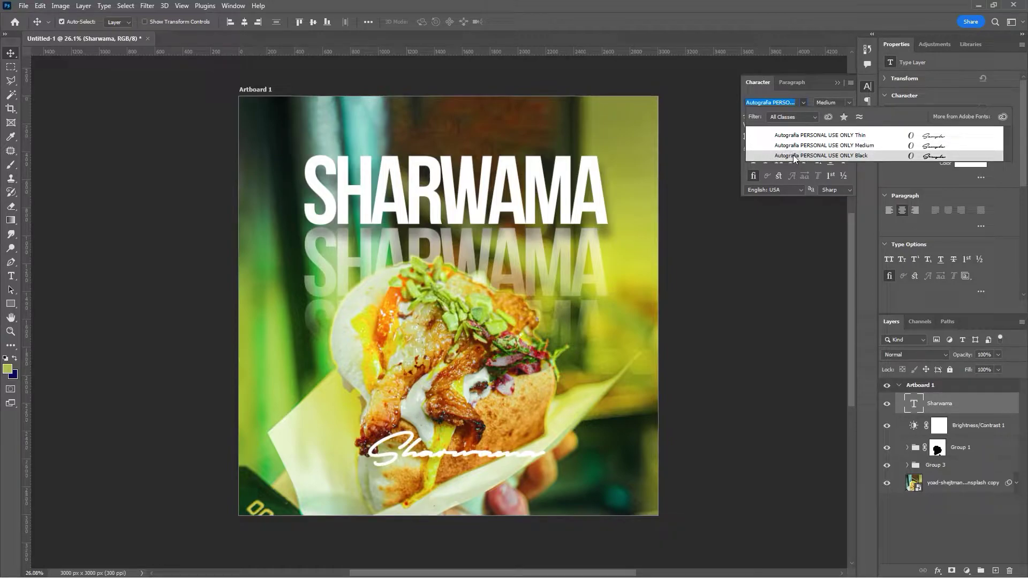
click(836, 156)
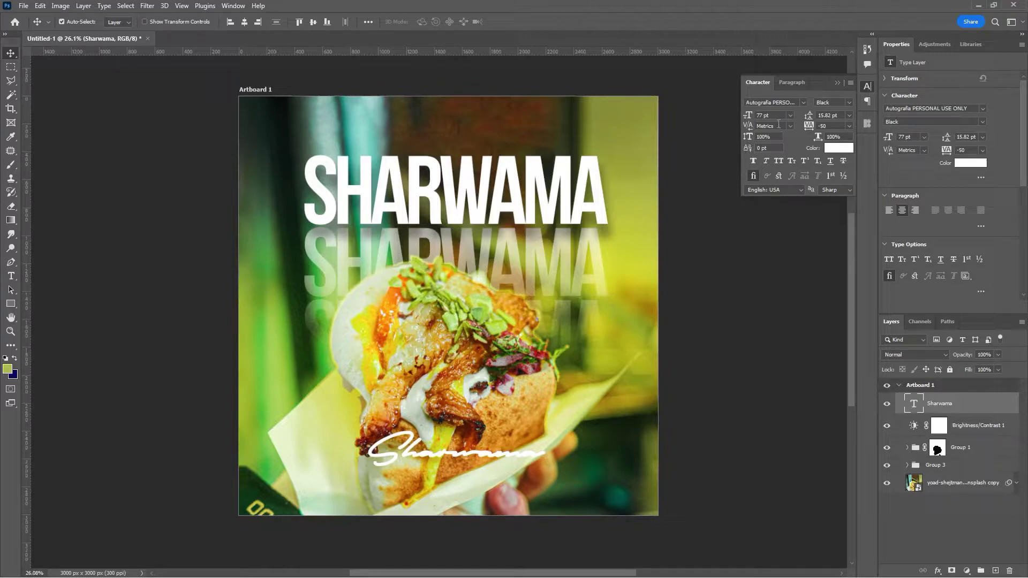
- Set the script caption to 530 pt and shift it across the poster's lower half
drag(746, 116, 964, 111)
click(749, 116)
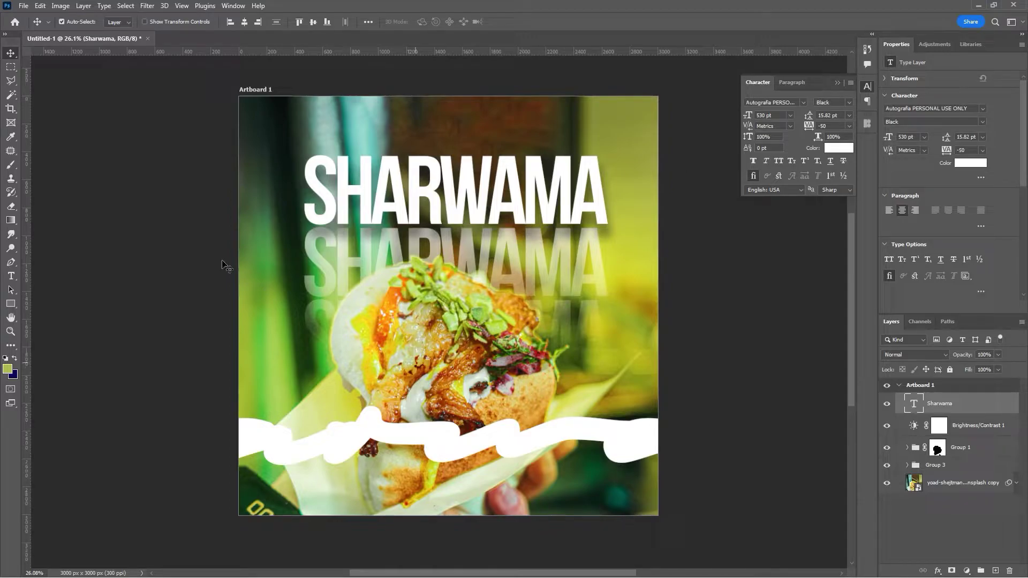
drag(372, 435, 625, 472)
mouse_move(394, 439)
mouse_down()
mouse_move(384, 425)
mouse_move(389, 435)
mouse_up()
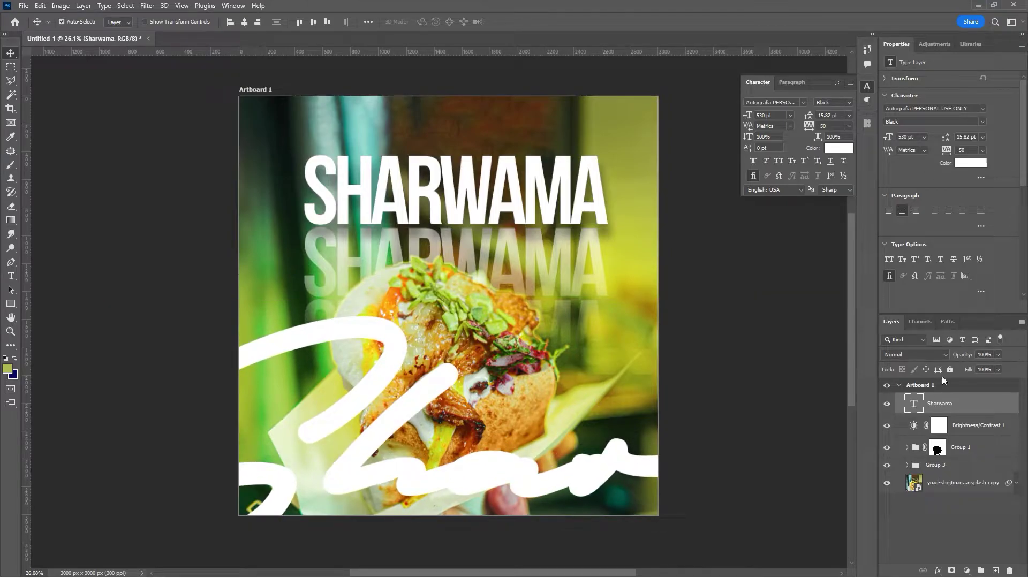
click(911, 355)
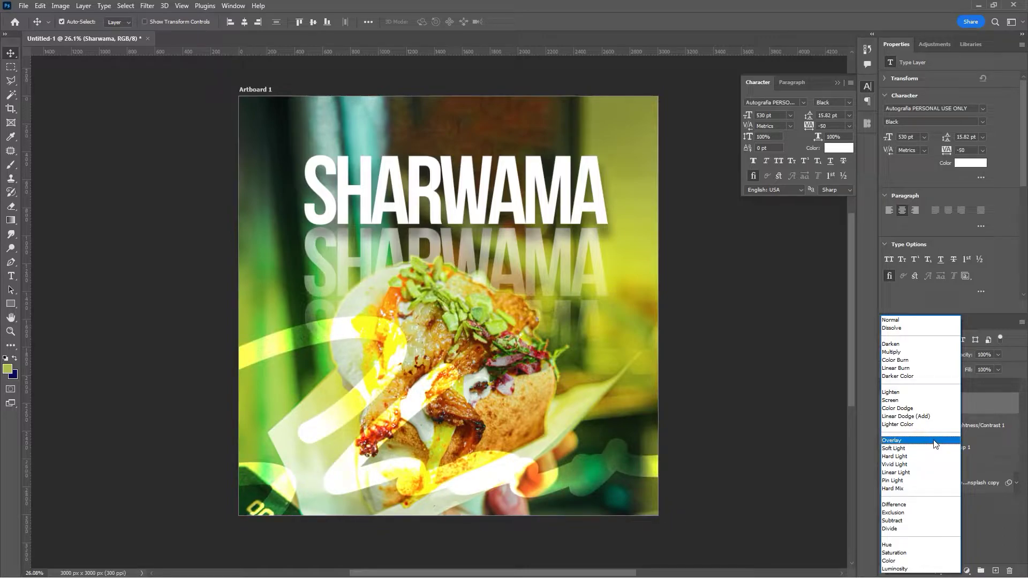
- Set the script layer to Overlay at 75% opacity, reposition it, and duplicate it as Sharwama copy
click(933, 442)
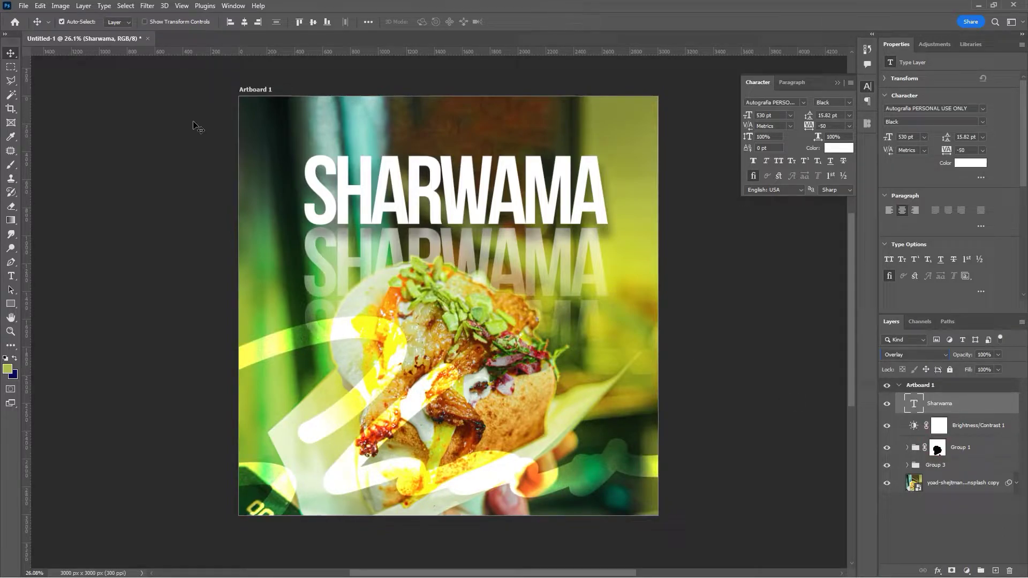
drag(278, 344, 531, 399)
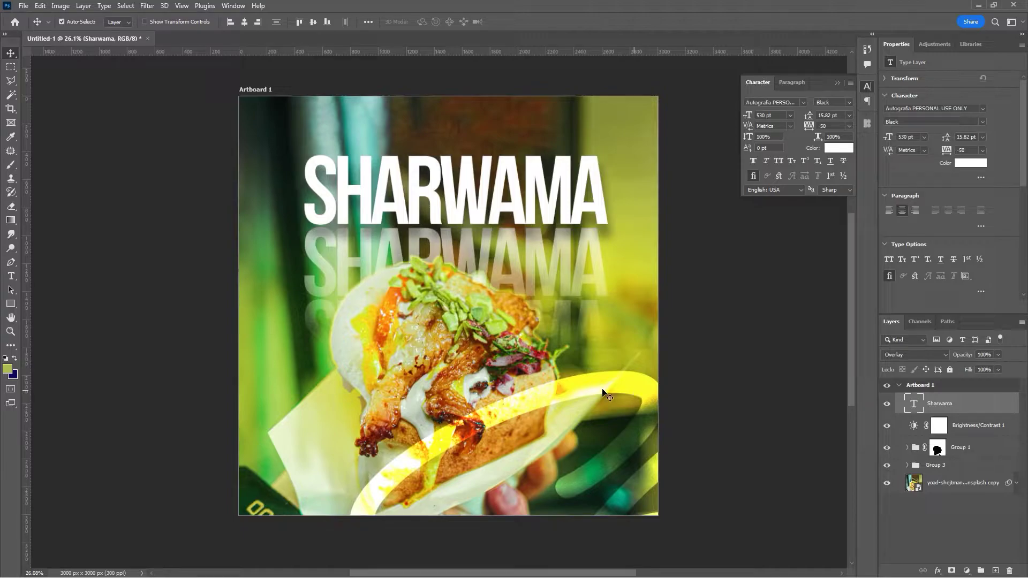
drag(966, 355, 952, 363)
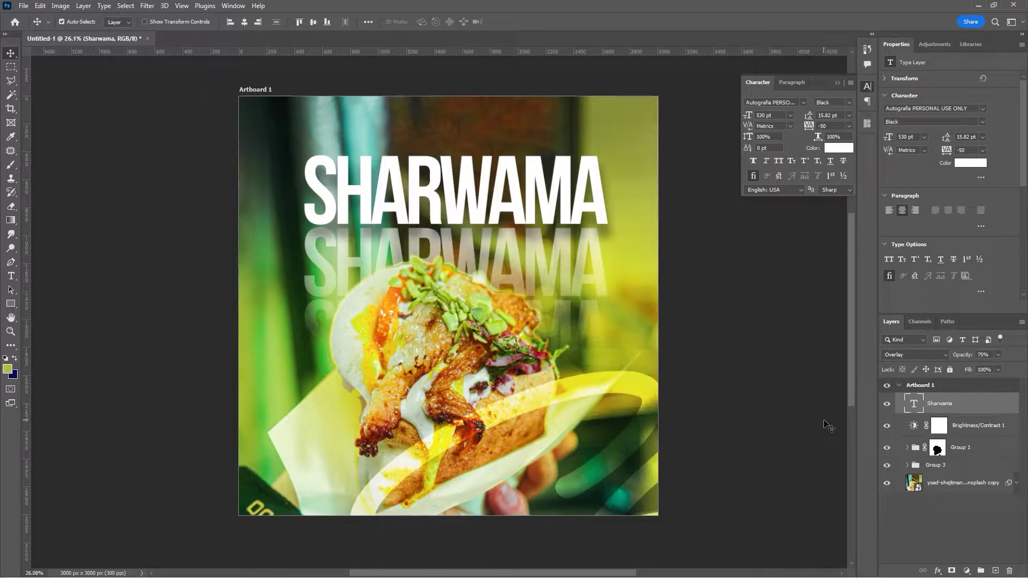
key(ctrl+j)
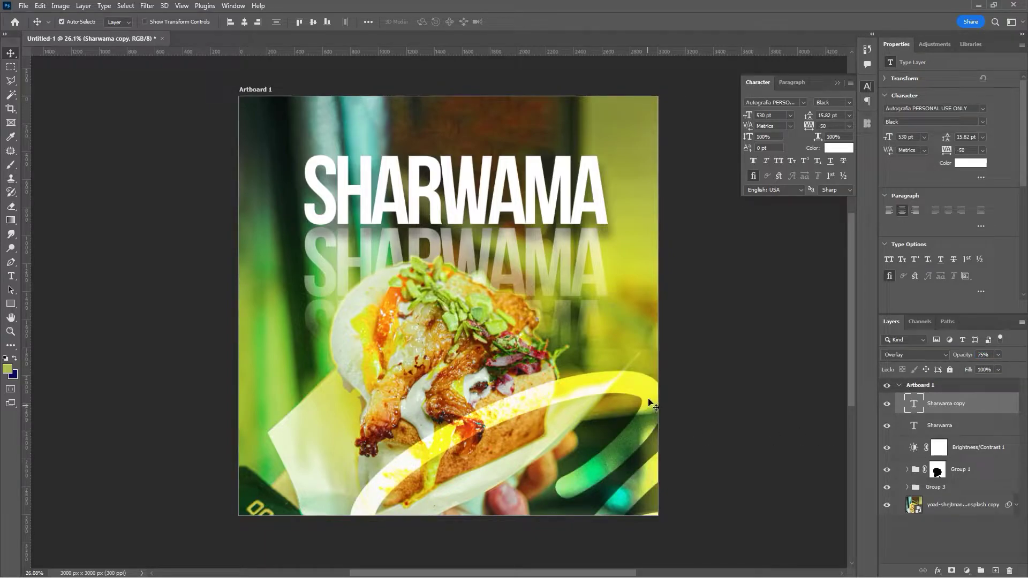
- Shift the Sharwama copy swirl down and left, then place pngwing.com(14) onto the poster
drag(653, 399, 119, 397)
drag(345, 404, 201, 398)
drag(303, 399, 285, 451)
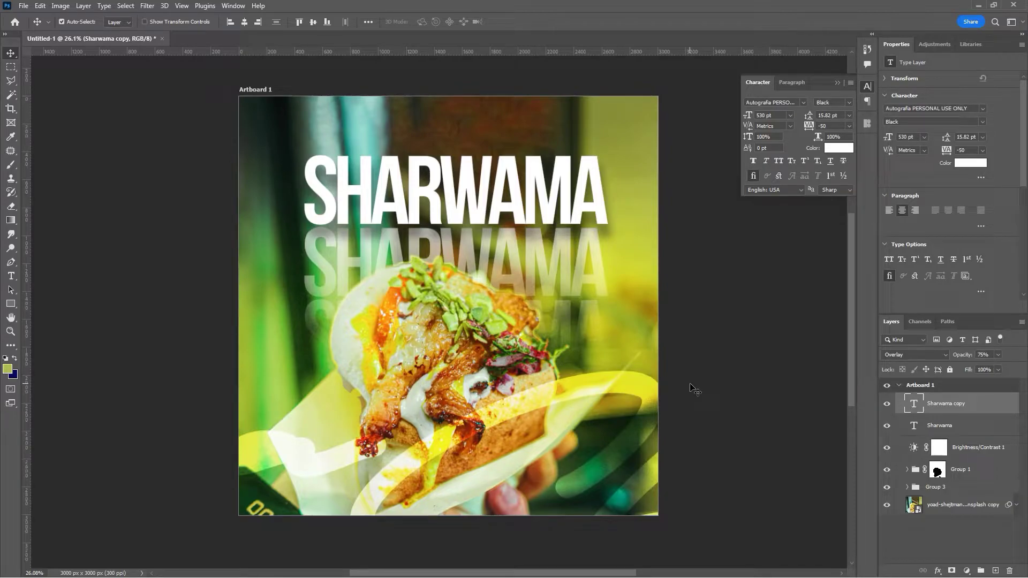
drag(352, 46, 552, 384)
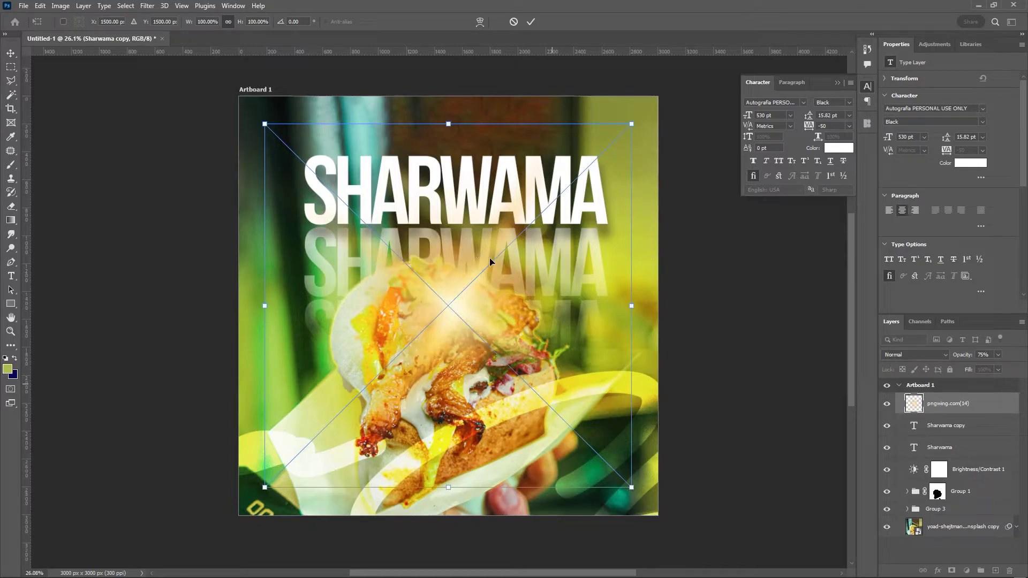
- Scale the pngwing.com(14) light flare to about 171%, blend it as Screen, and position it
drag(564, 292, 658, 324)
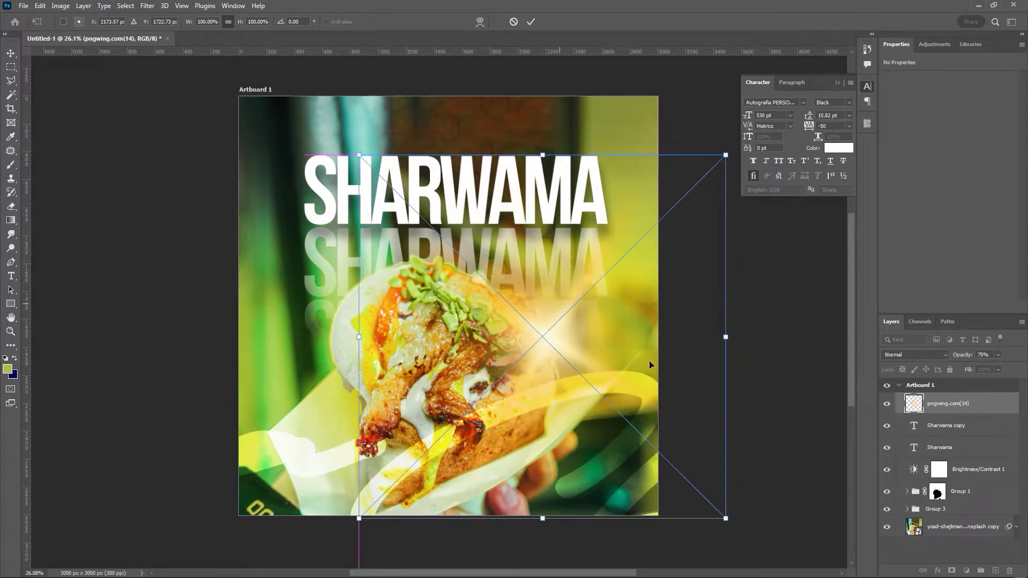
drag(727, 345, 832, 340)
drag(660, 387, 602, 380)
drag(772, 334, 892, 350)
drag(620, 364, 567, 347)
click(531, 22)
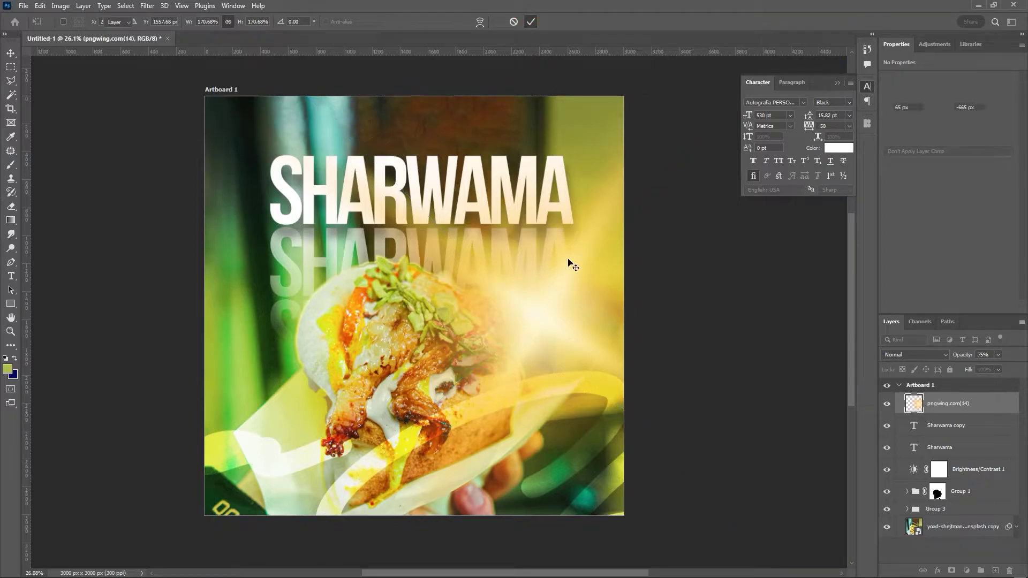
click(937, 354)
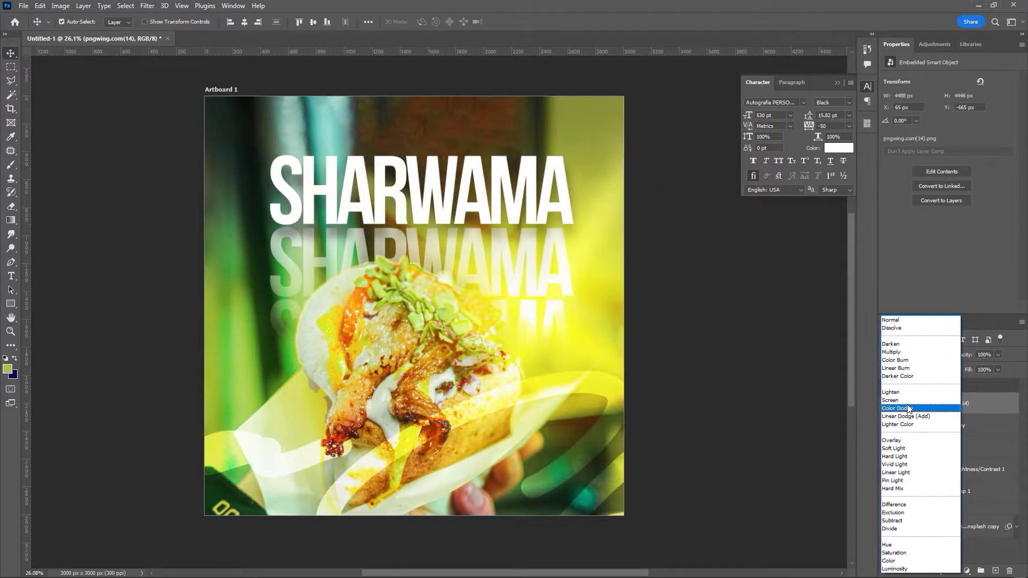
click(914, 401)
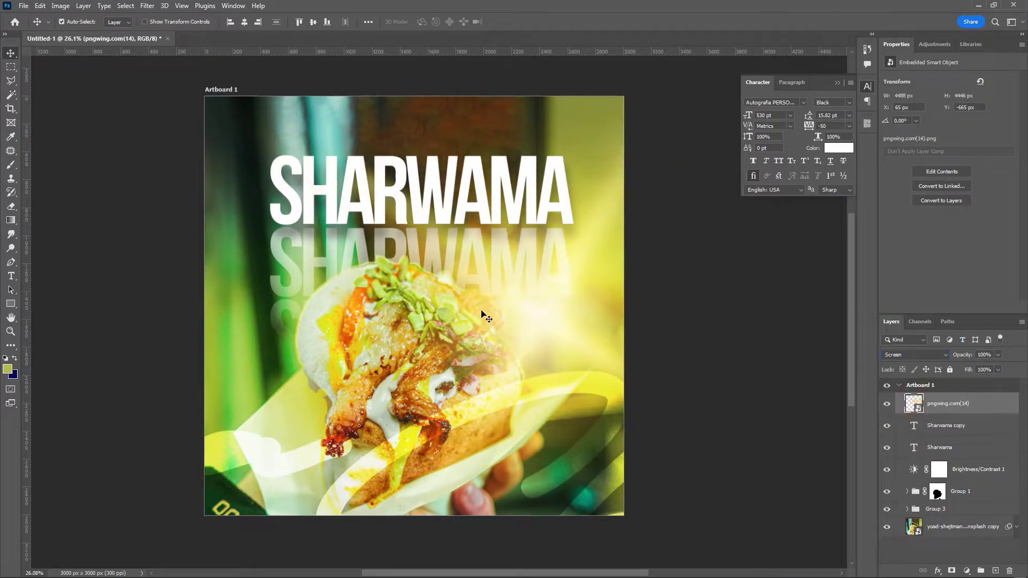
drag(537, 320, 541, 334)
- Place the imgbin_shawarma-png wrap image and scale it down to about 27% beside the title
click(705, 256)
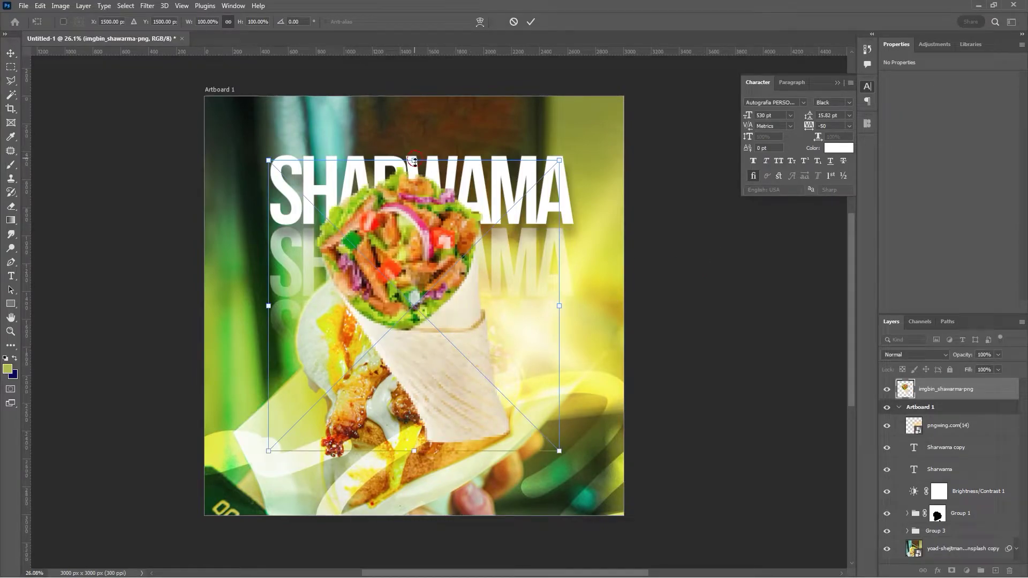
drag(415, 161, 415, 196)
drag(427, 277, 474, 286)
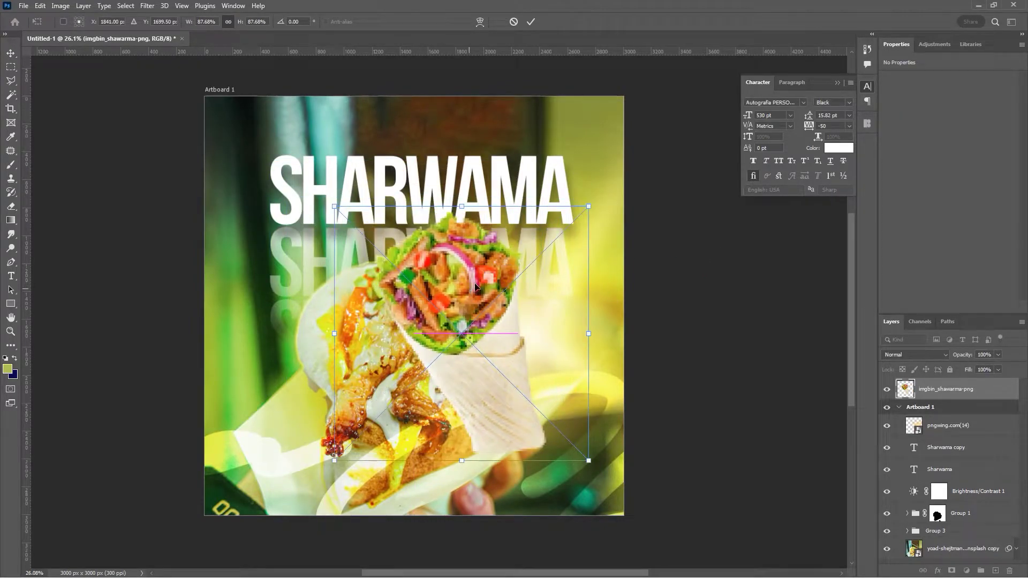
drag(462, 206, 448, 281)
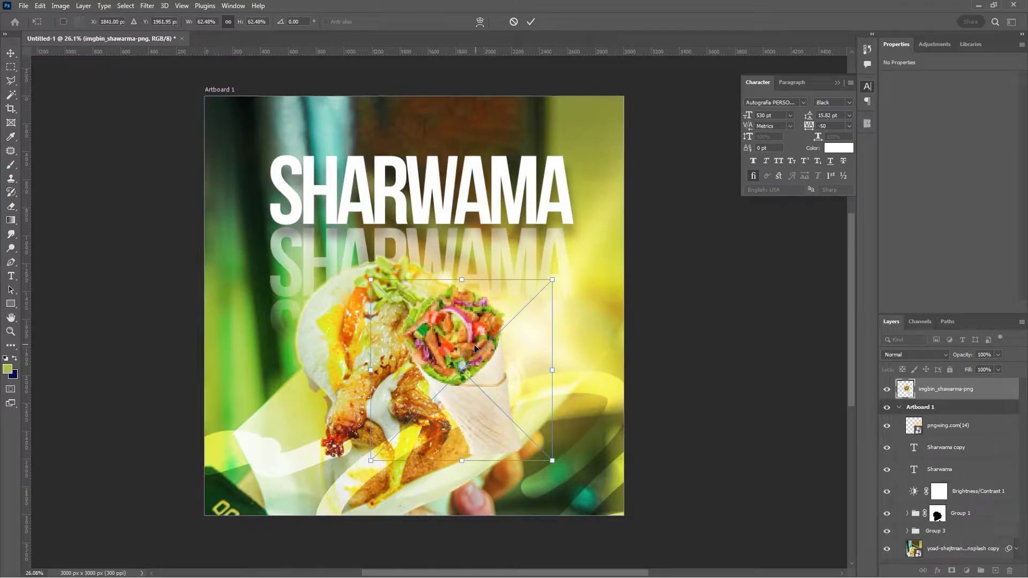
drag(475, 348, 541, 273)
drag(528, 205, 527, 239)
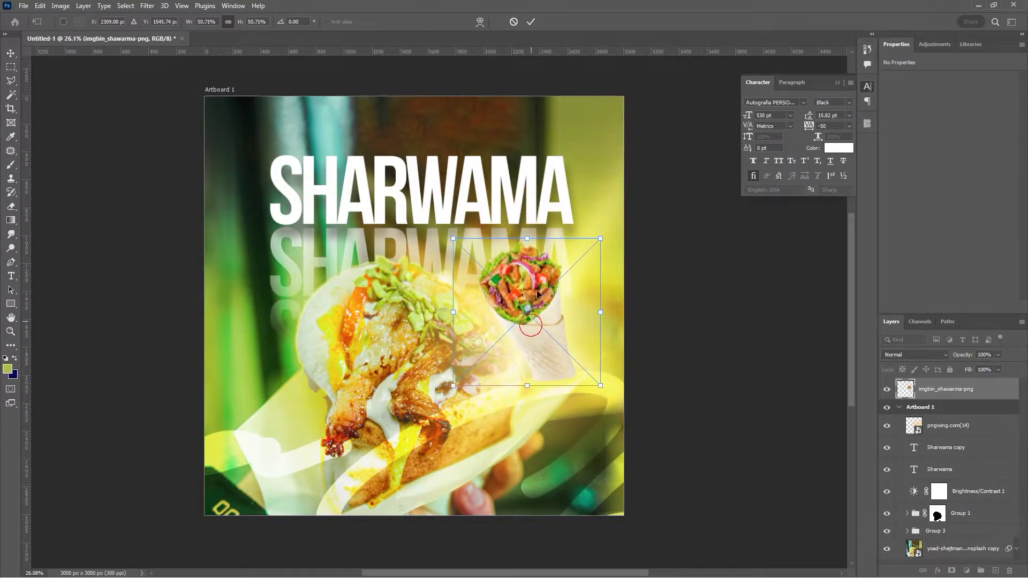
drag(538, 303, 544, 246)
drag(534, 330, 548, 261)
drag(549, 226, 572, 210)
click(531, 22)
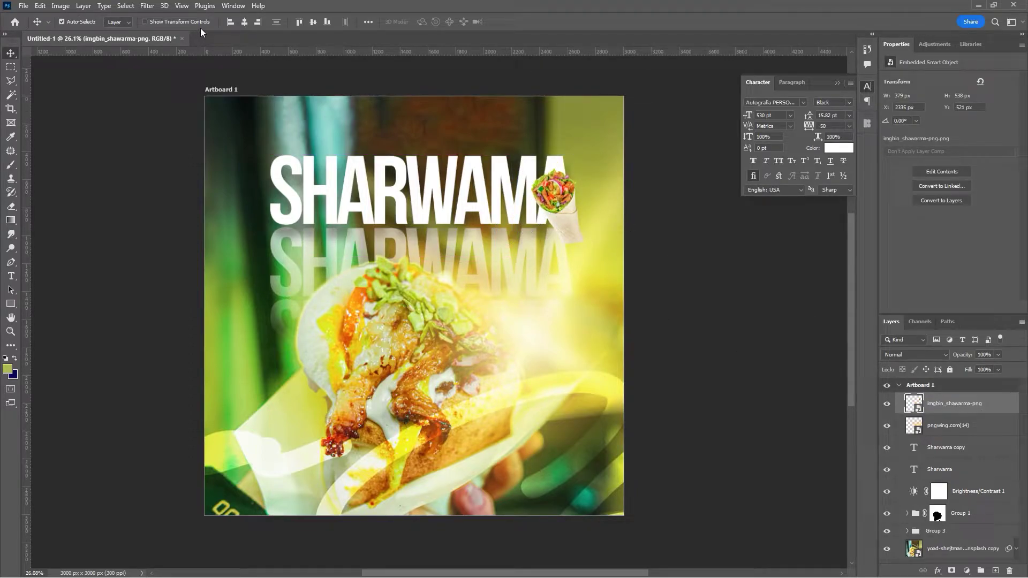
- Apply an 8-pixel Gaussian Blur to the wrap and move it into the top-right corner
click(153, 5)
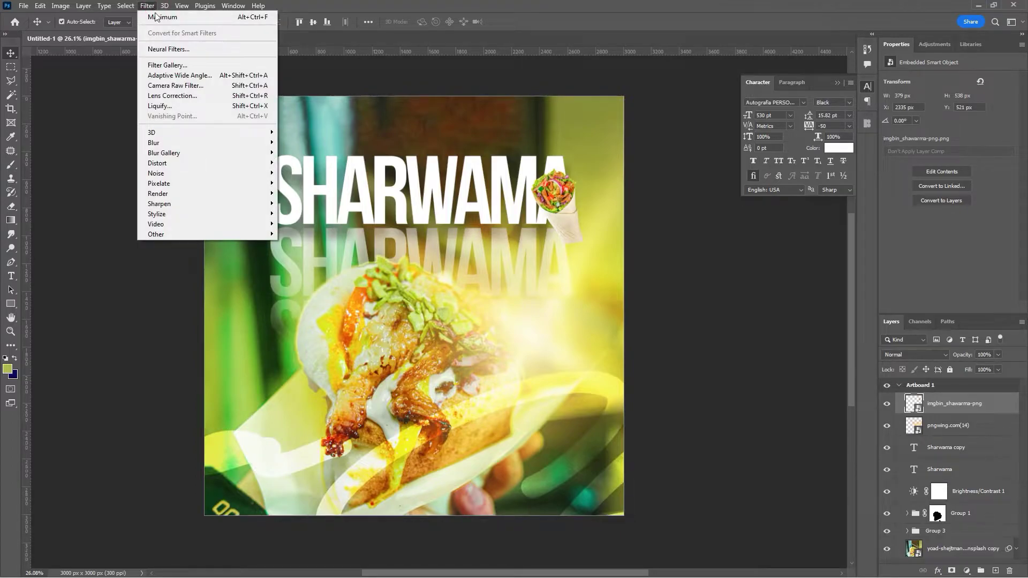
mouse_move(167, 142)
click(300, 185)
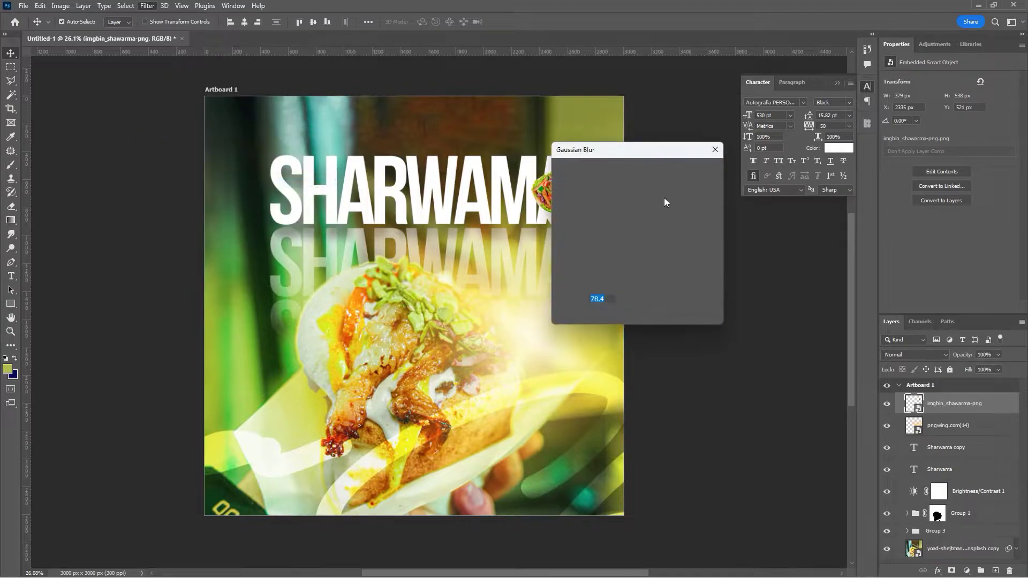
drag(638, 149, 818, 216)
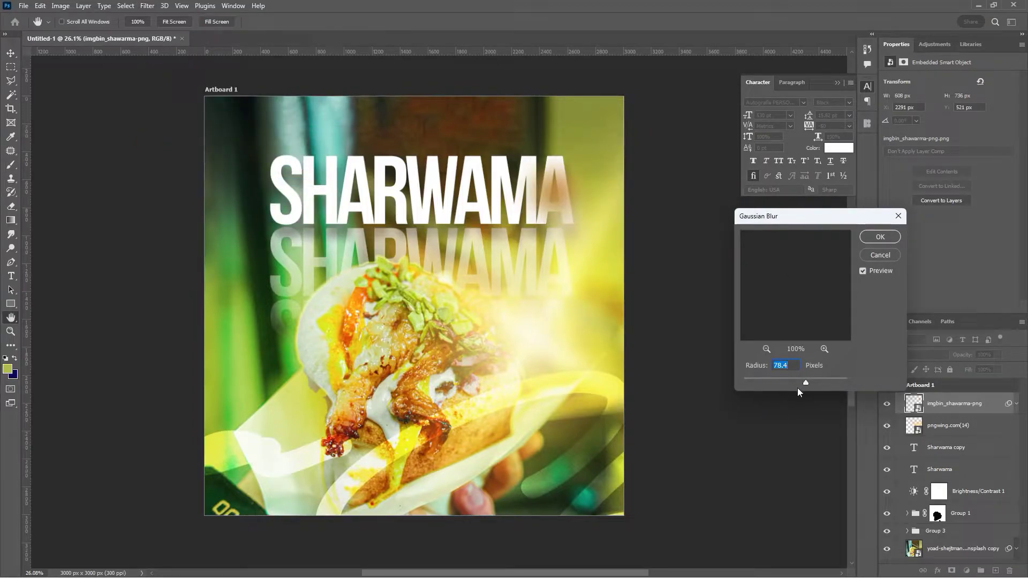
drag(781, 380, 774, 381)
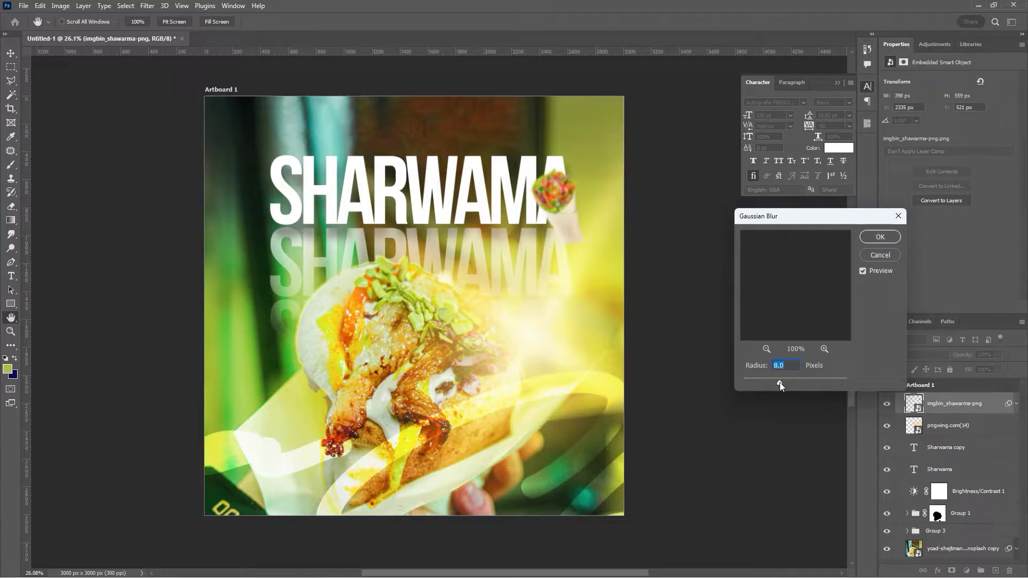
click(880, 236)
drag(568, 212, 589, 132)
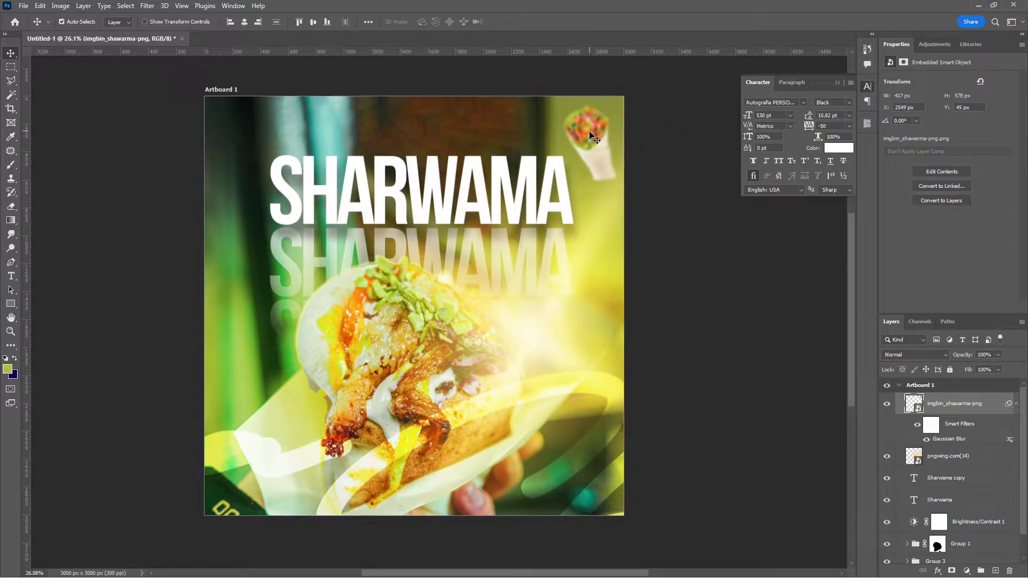
- Tilt the blurred wrap about -31° and set it at the right edge beside the second SHARWAMA
key(ctrl+t)
drag(618, 95, 591, 85)
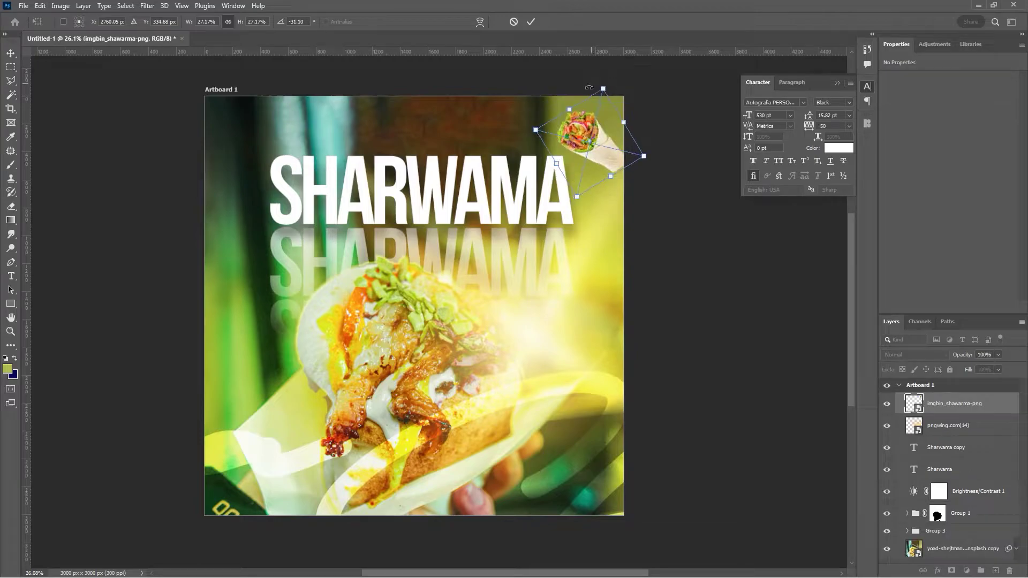
drag(587, 149, 565, 115)
click(529, 23)
key(ctrl+alt+f)
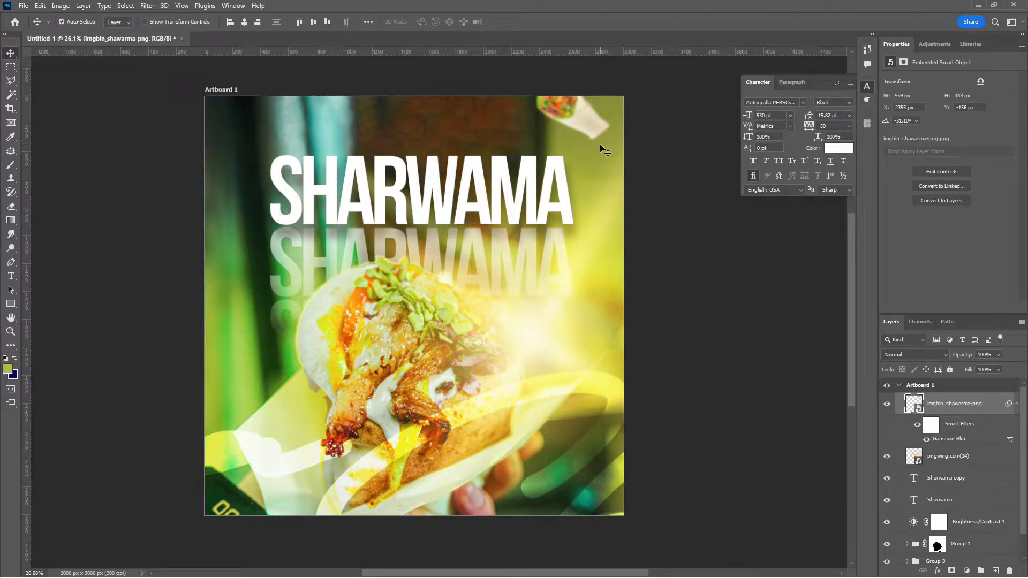
drag(562, 115, 576, 279)
drag(572, 292, 600, 297)
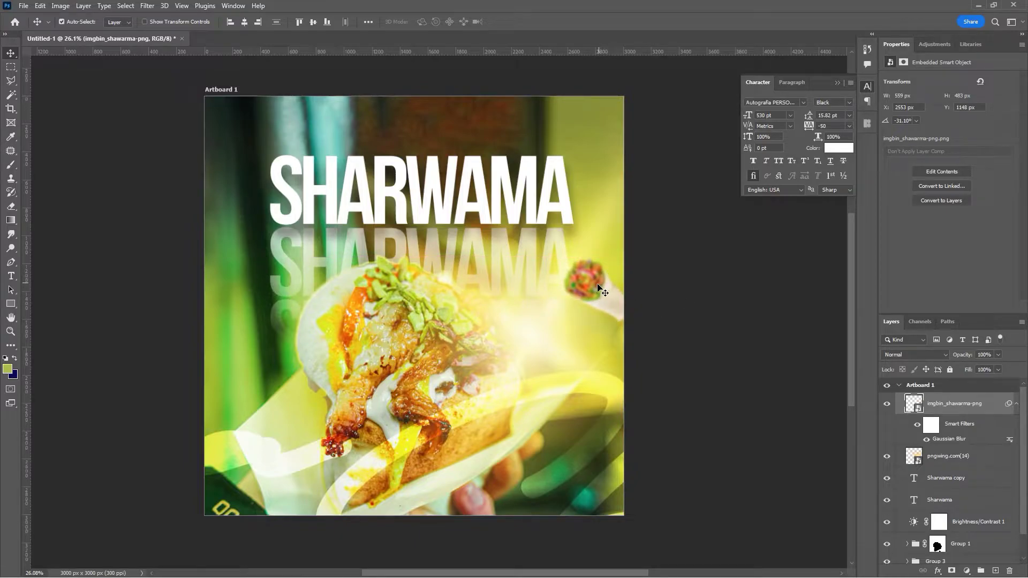
- Duplicate the wrap to the poster's left edge and rotate the copy steeply, about 70°
drag(596, 279, 204, 327)
key(ctrl+t)
drag(225, 277, 221, 308)
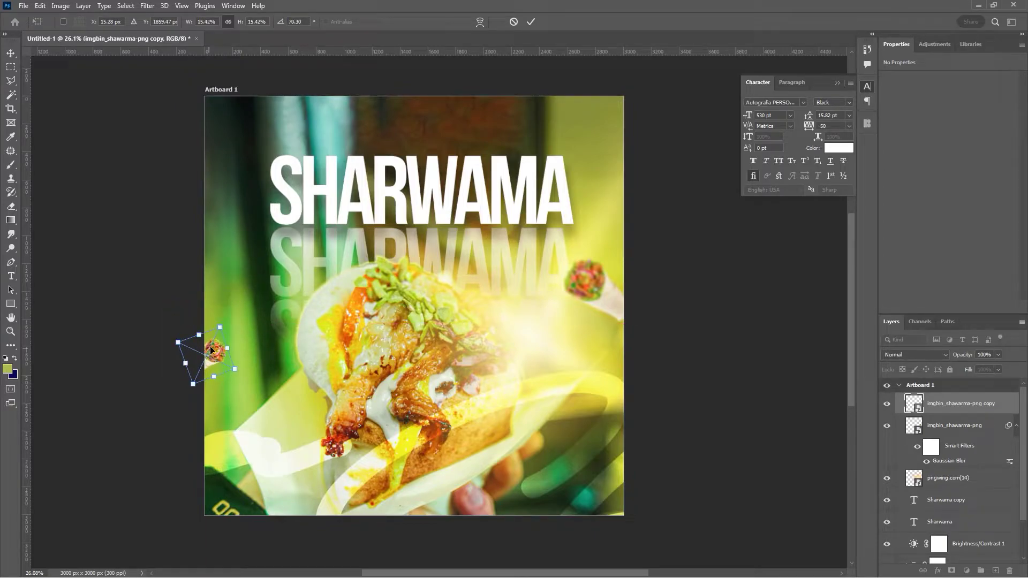
drag(212, 349, 219, 375)
click(532, 22)
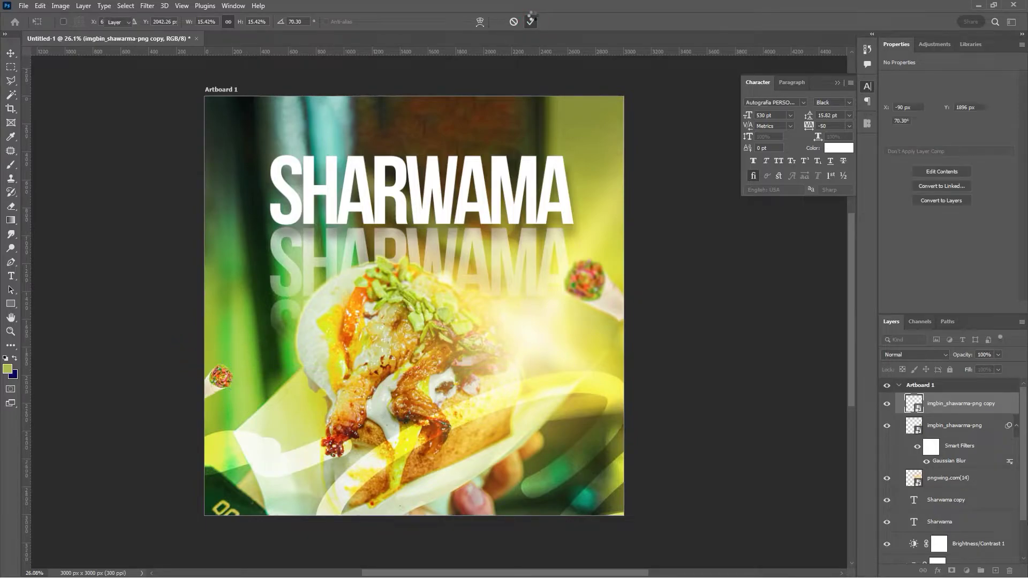
drag(230, 393, 220, 413)
key(ctrl+t)
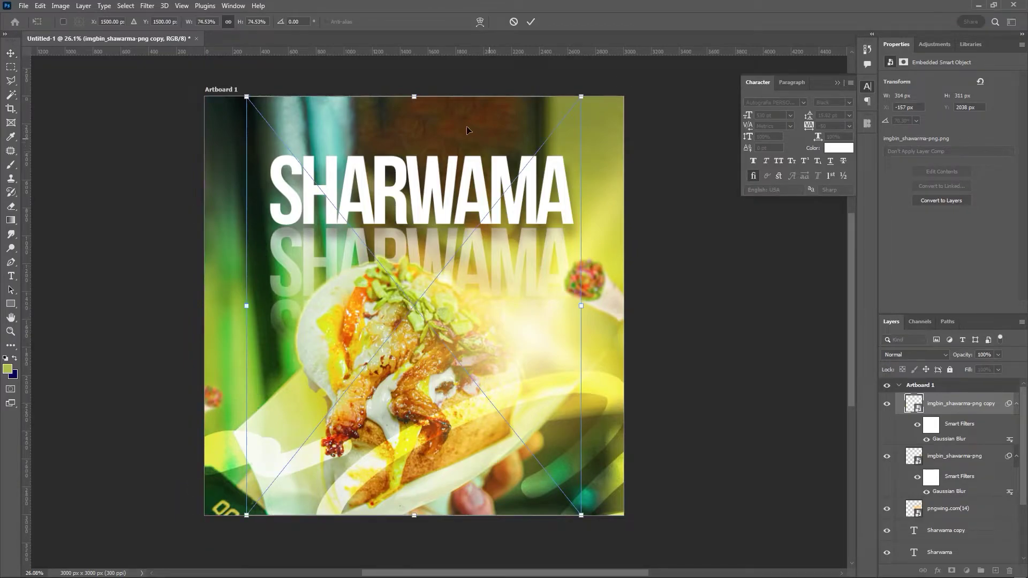
- Shrink the placed chili and rotate it toward the lower-left corner
drag(414, 97, 464, 372)
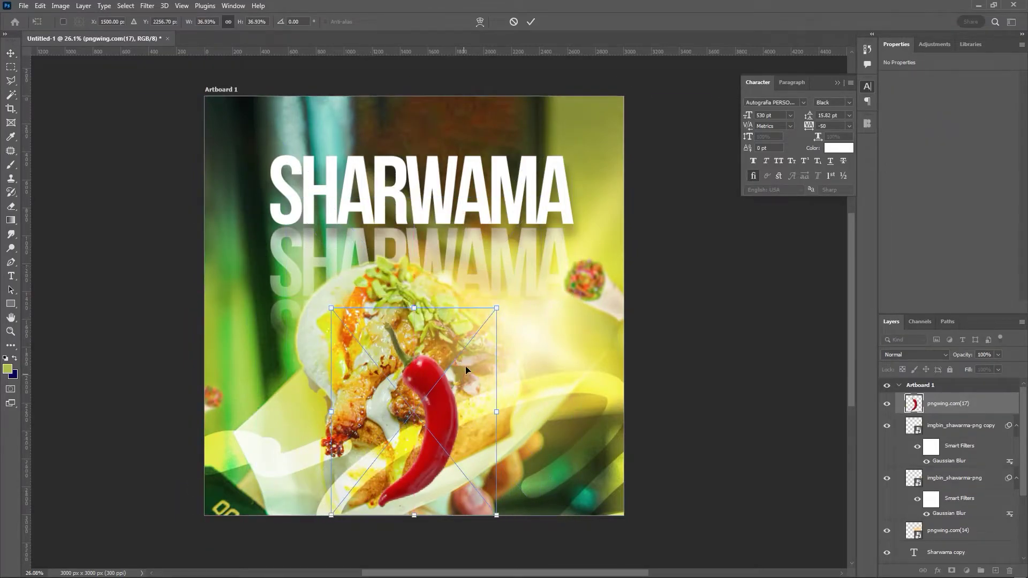
drag(456, 304, 348, 457)
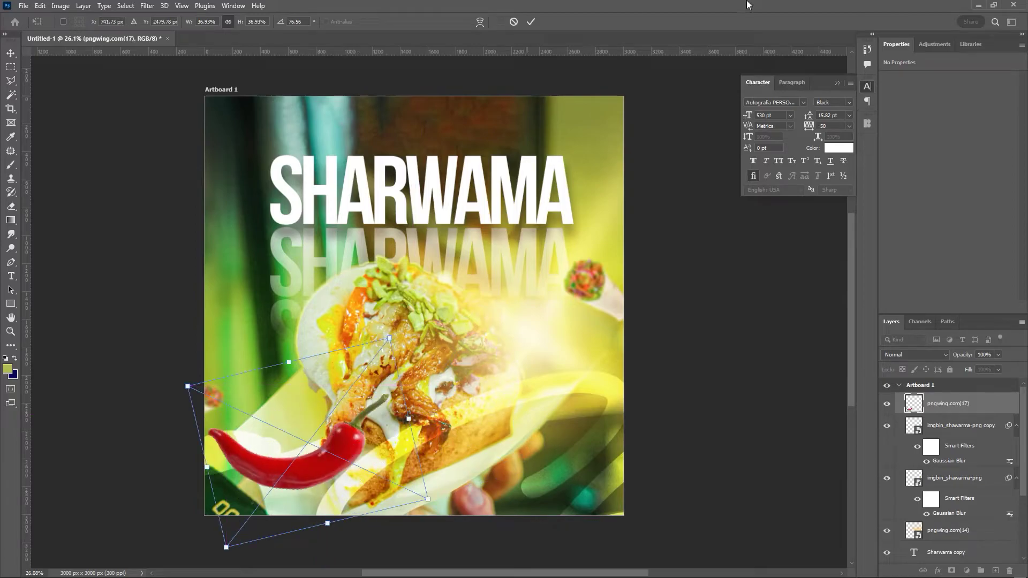
click(531, 20)
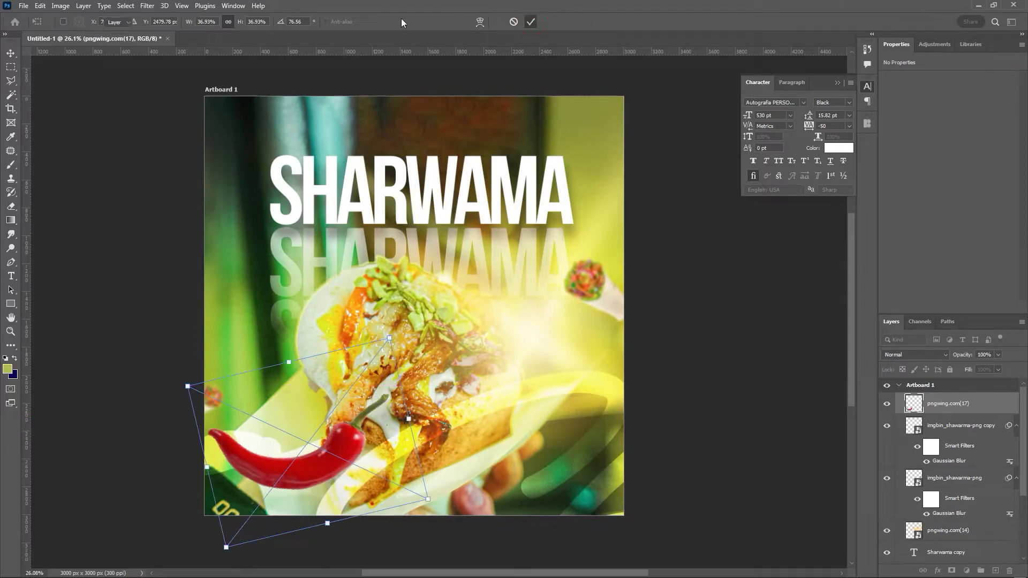
- Give the chili a 120-pixel Motion Blur filter instead of a Gaussian blur
click(147, 5)
mouse_move(228, 143)
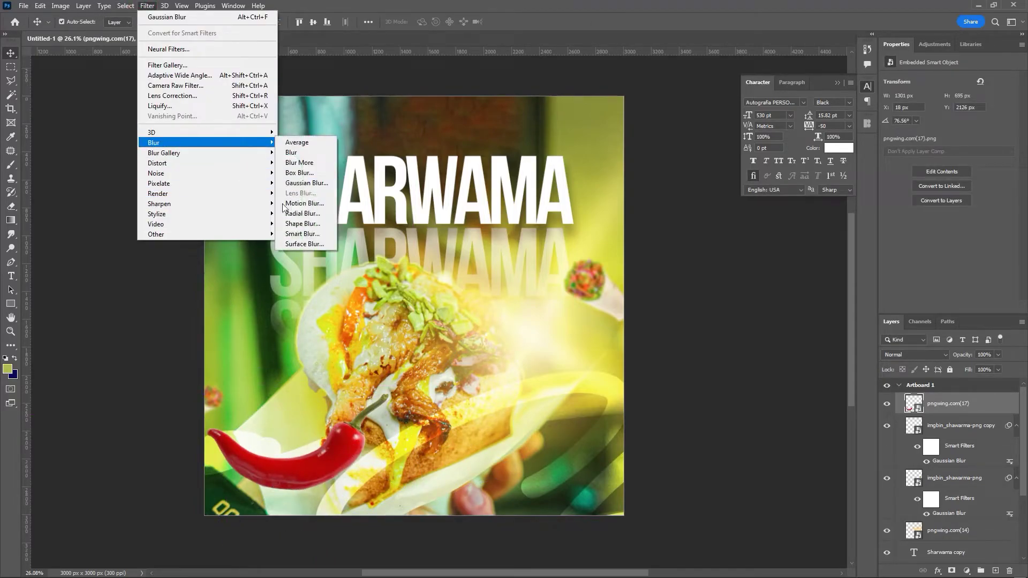
click(304, 184)
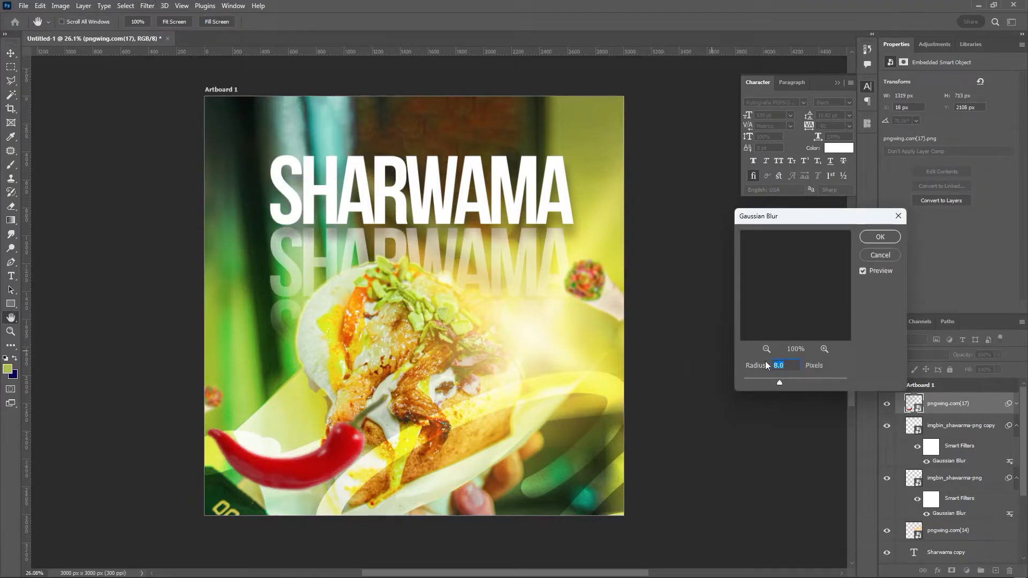
click(880, 255)
click(146, 6)
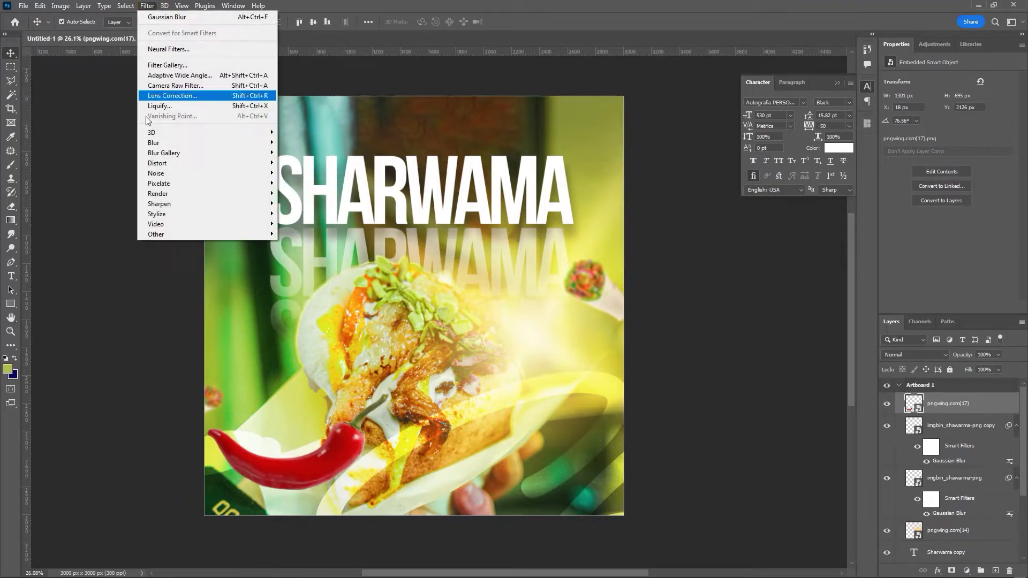
mouse_move(151, 144)
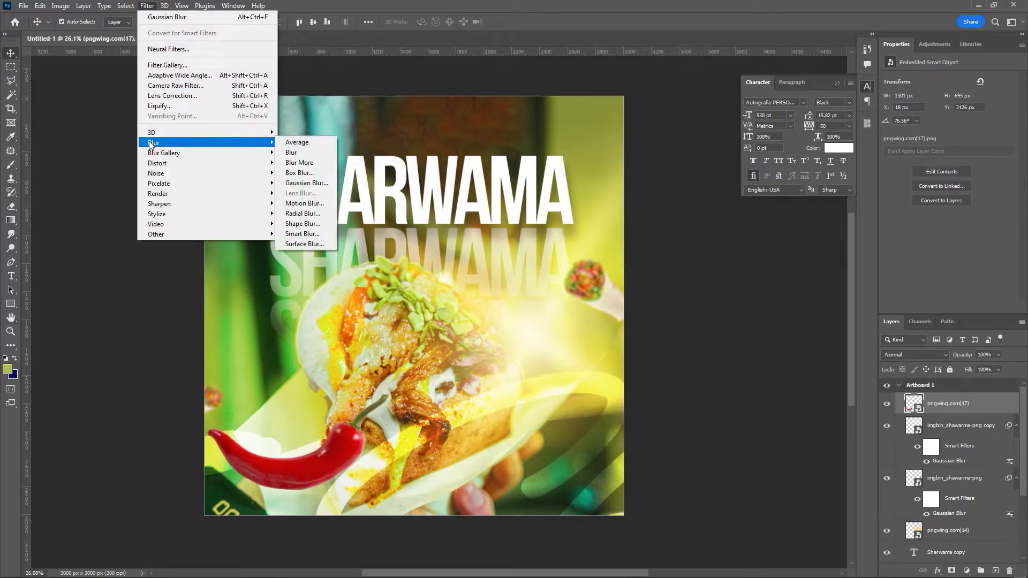
click(304, 203)
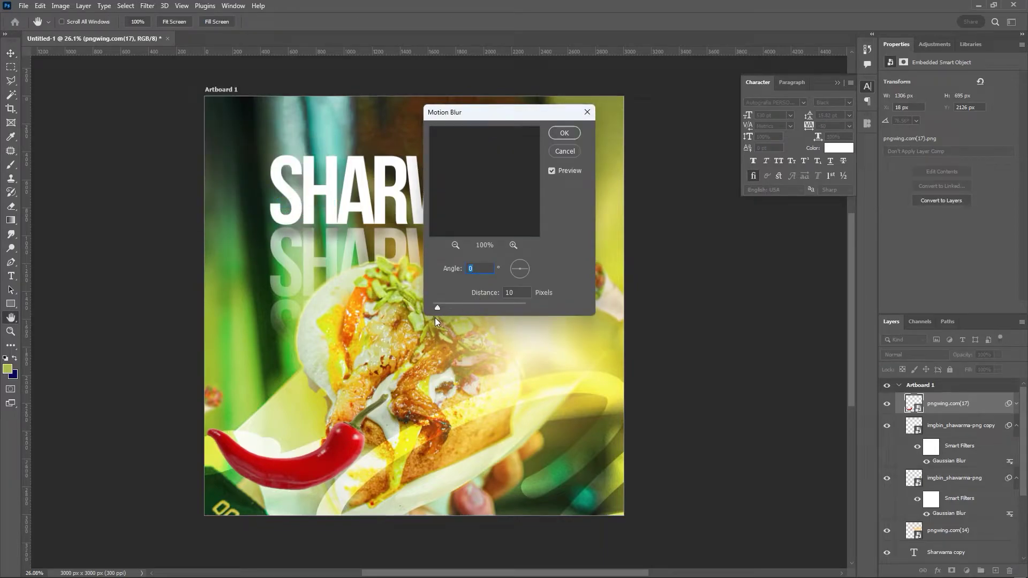
drag(438, 308, 468, 304)
click(565, 133)
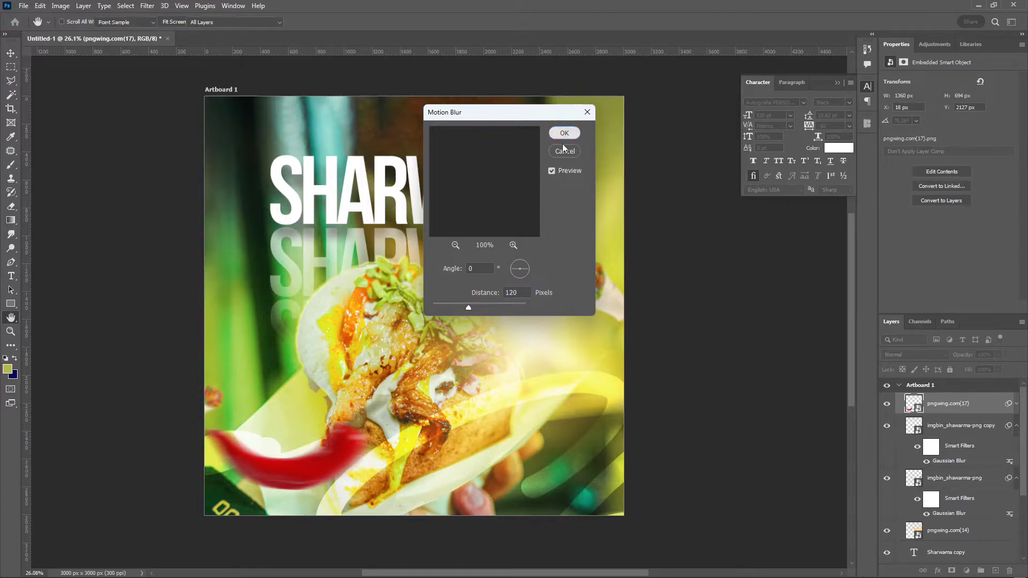
key(ctrl+t)
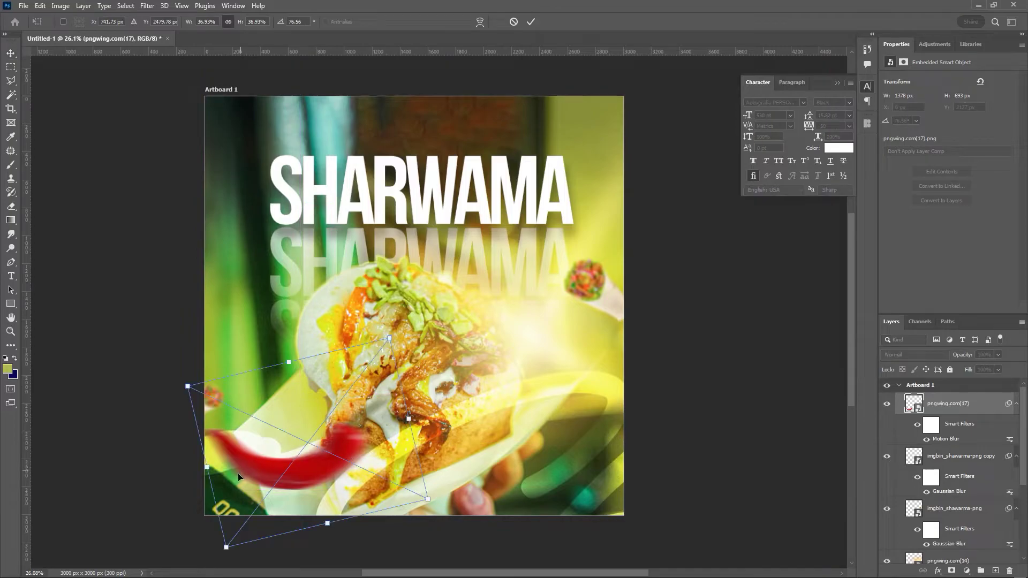
- Shrink the chili to about a fifth, tilt it shallower, and set it beside SHARWAMA's S
drag(204, 473, 284, 469)
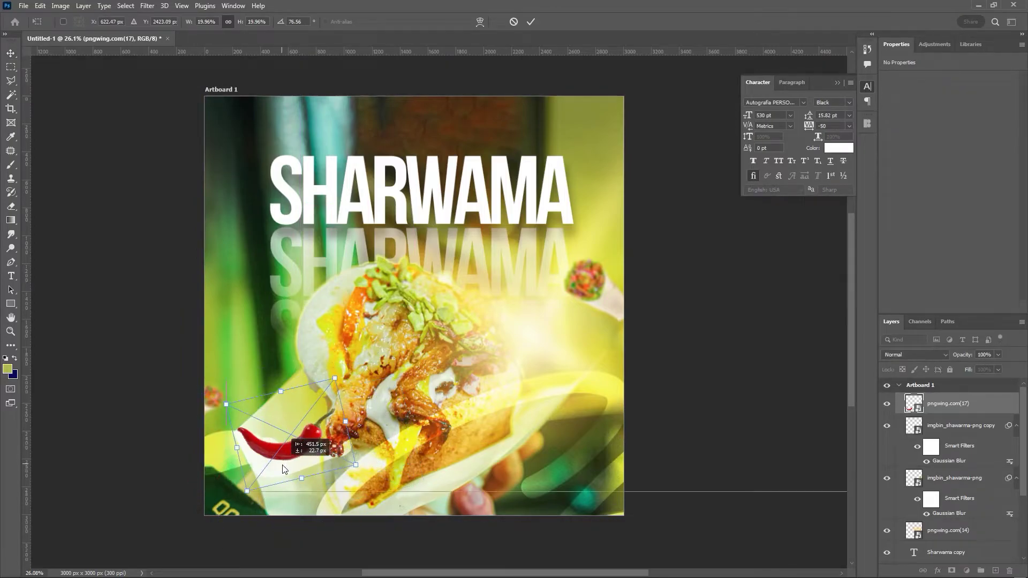
drag(334, 375, 313, 362)
drag(340, 432, 339, 225)
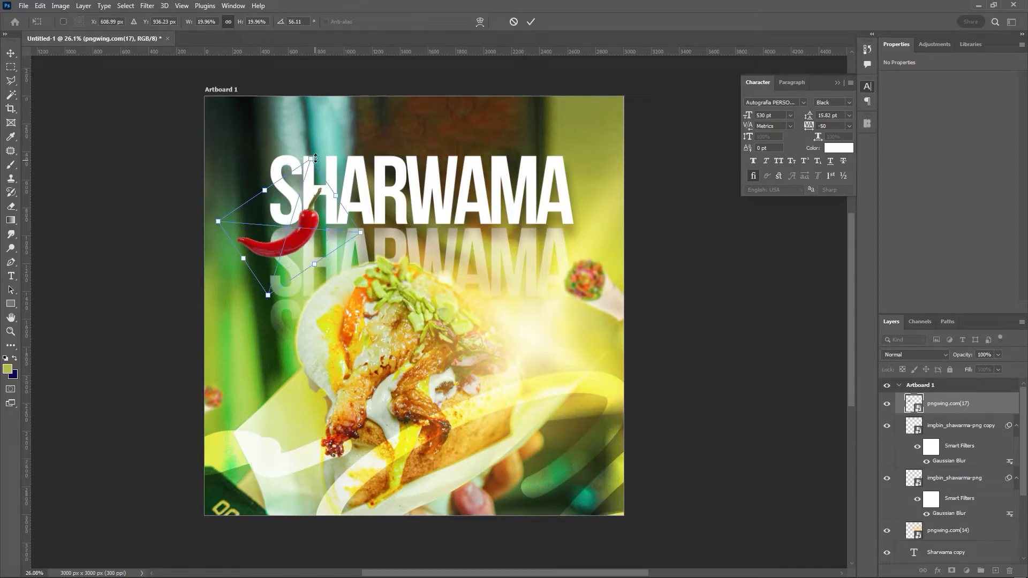
click(533, 22)
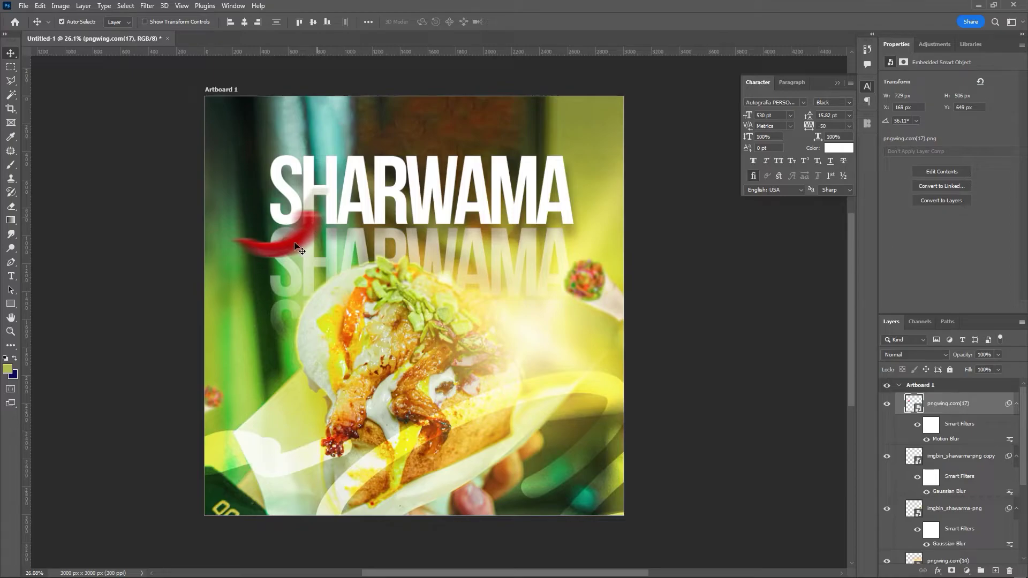
- Copy the chili to the bottom-right corner and collapse the four Smart Filters rows
drag(293, 247, 612, 506)
scroll(475, 403, down, 2)
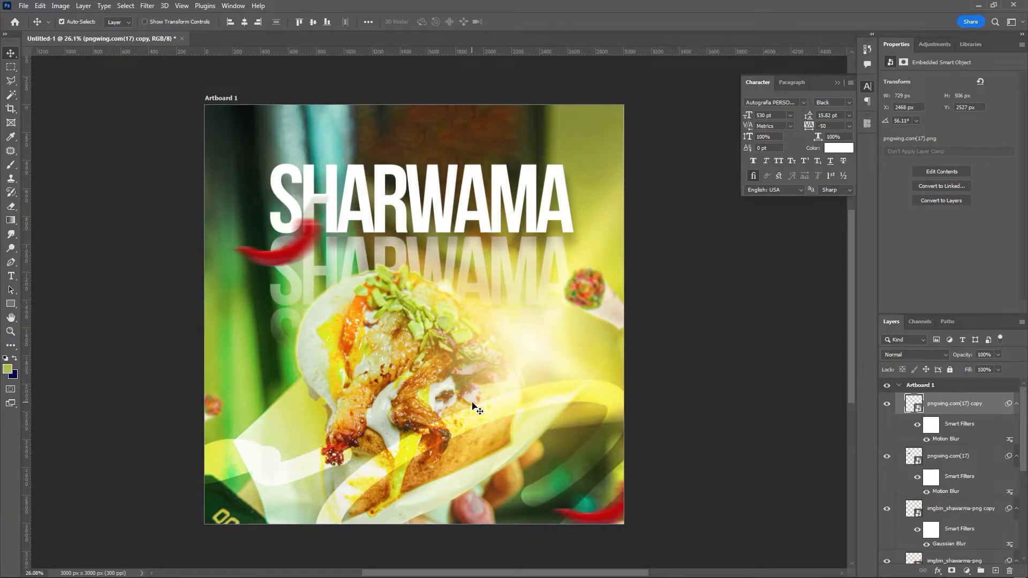
scroll(485, 396, up, 1)
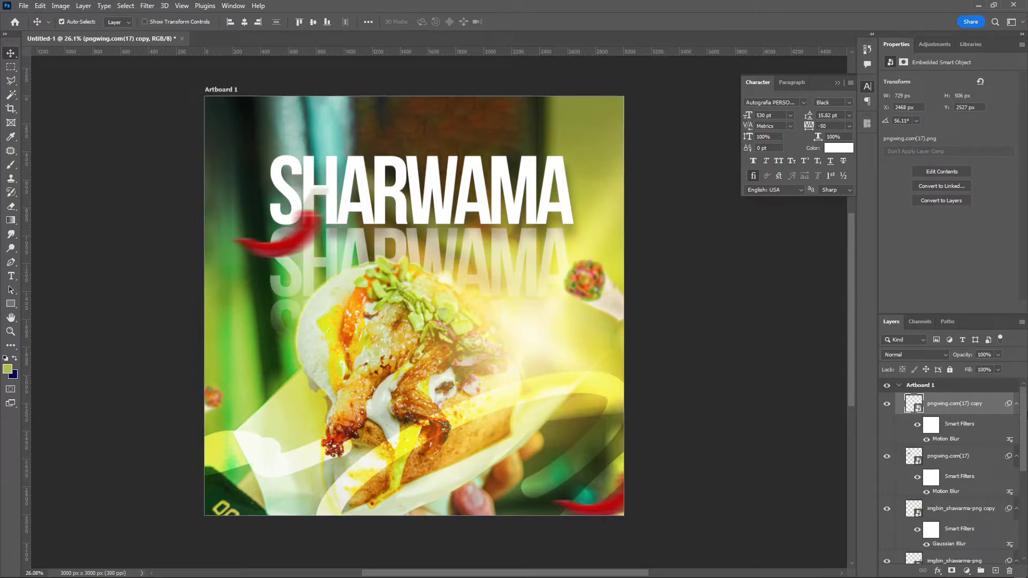
click(1017, 406)
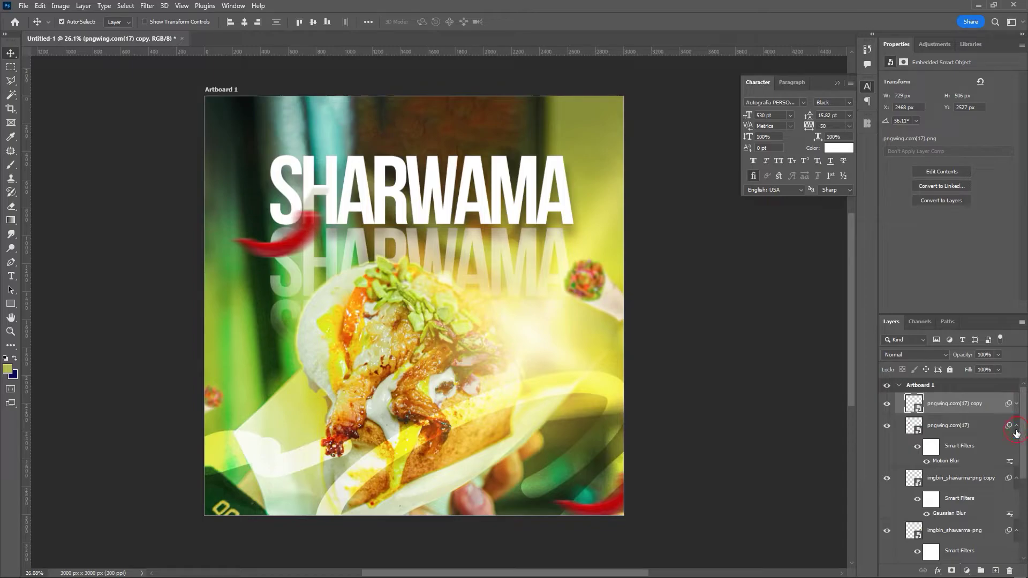
click(1017, 427)
click(1017, 448)
click(1017, 470)
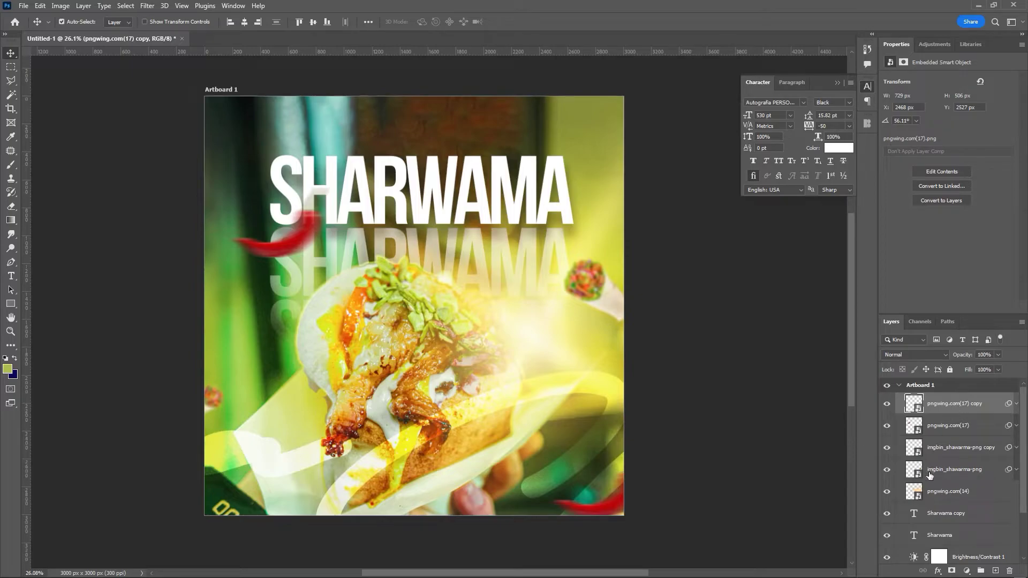
- Group the chili and shawarma image layers, then group the two Sharwama text layers
shift+click(952, 496)
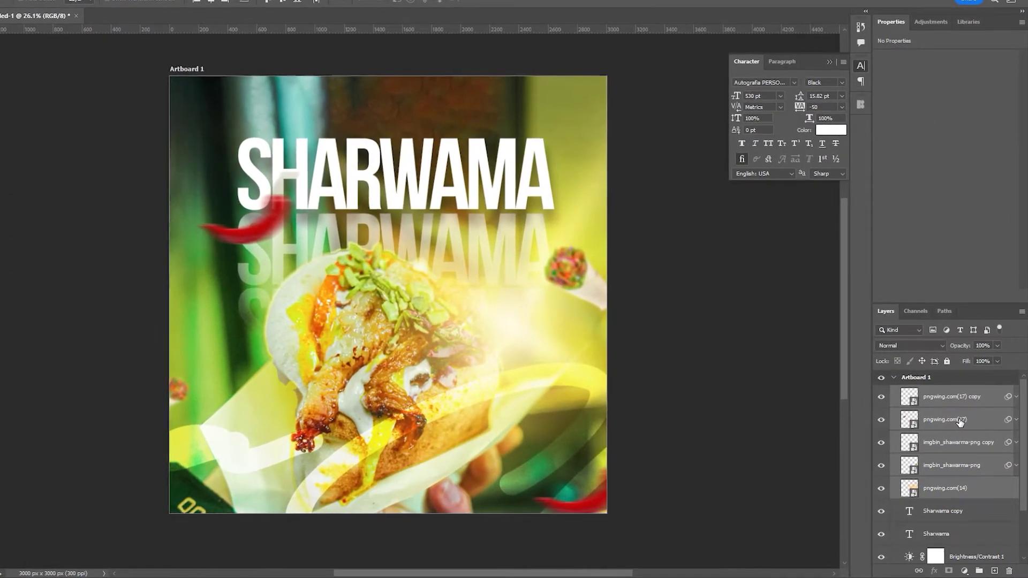
key(ctrl+g)
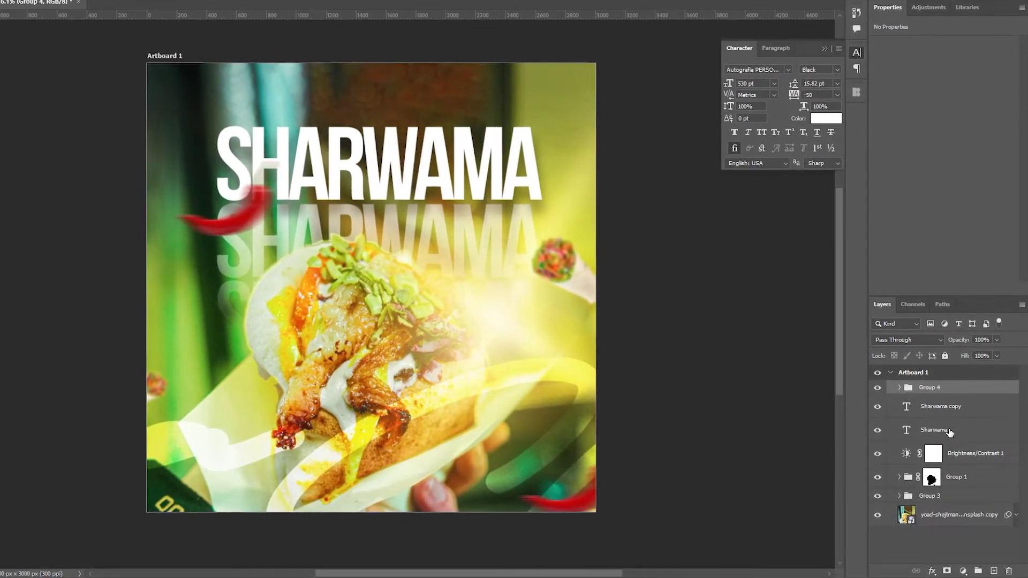
click(958, 406)
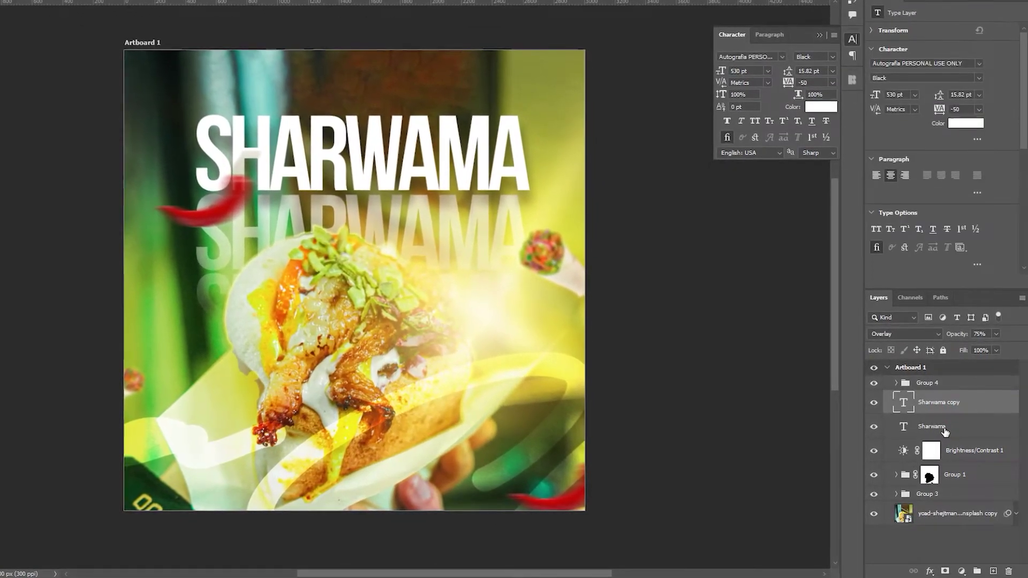
shift+click(944, 430)
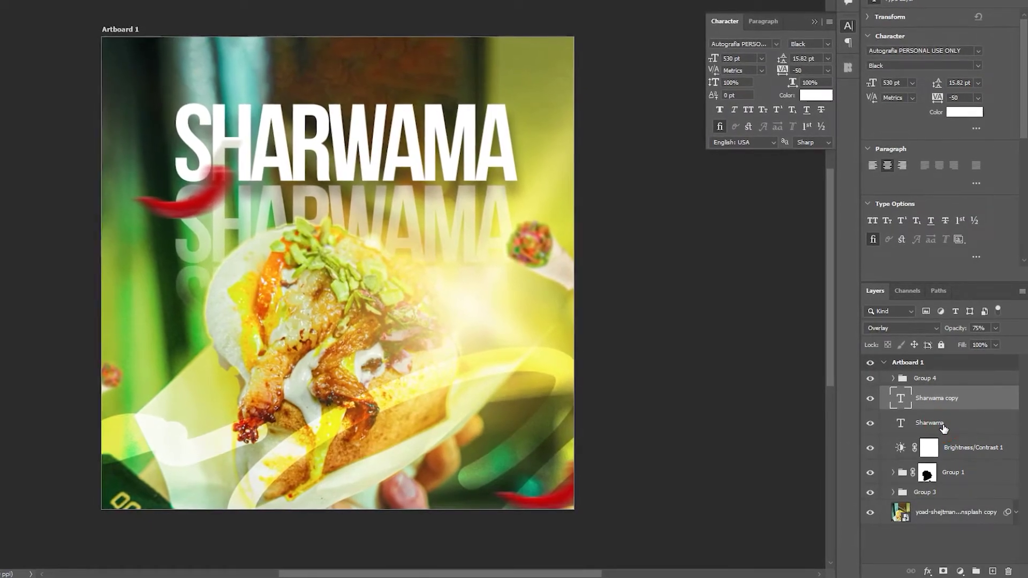
key(ctrl+g)
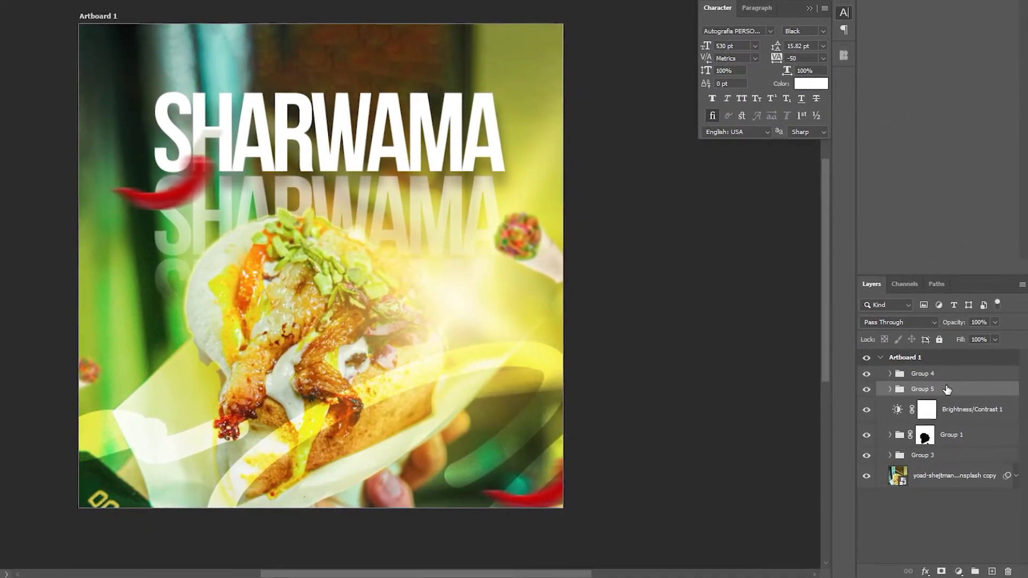
click(935, 374)
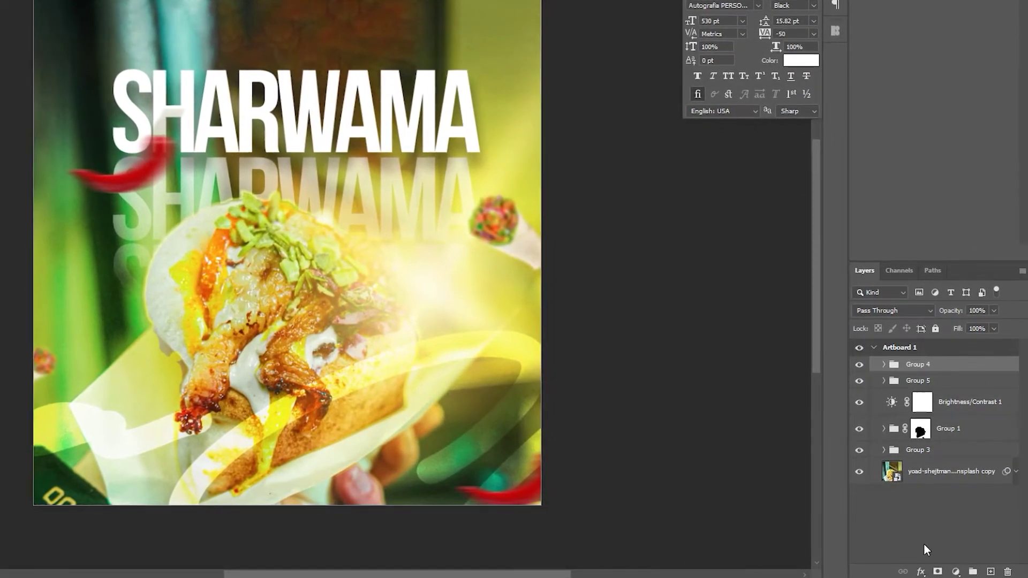
click(954, 572)
- Add a #b1b947 yellow-green Gradient Fill with its transparent stop moved to 56%
click(959, 345)
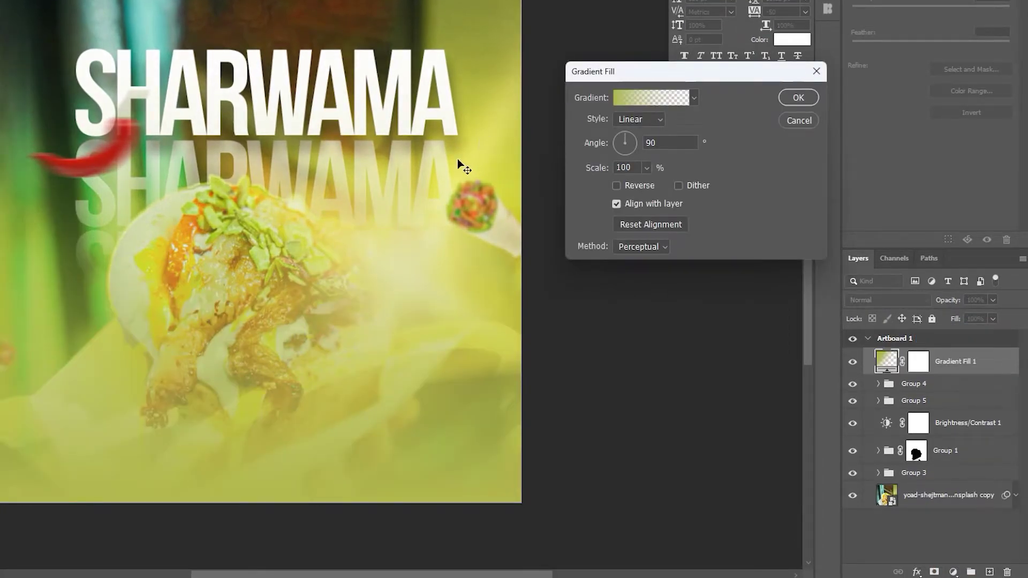
click(654, 102)
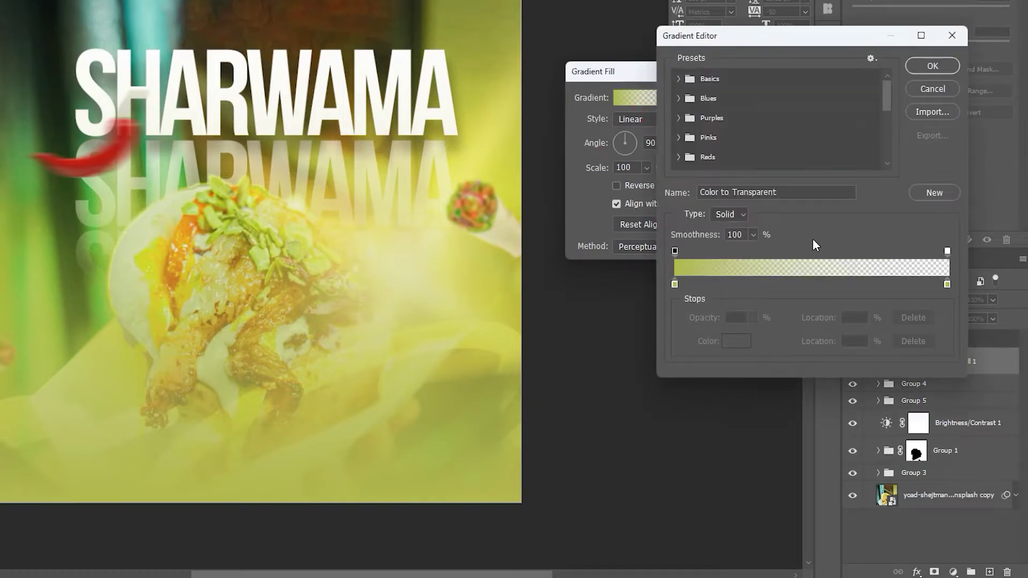
drag(947, 254, 849, 256)
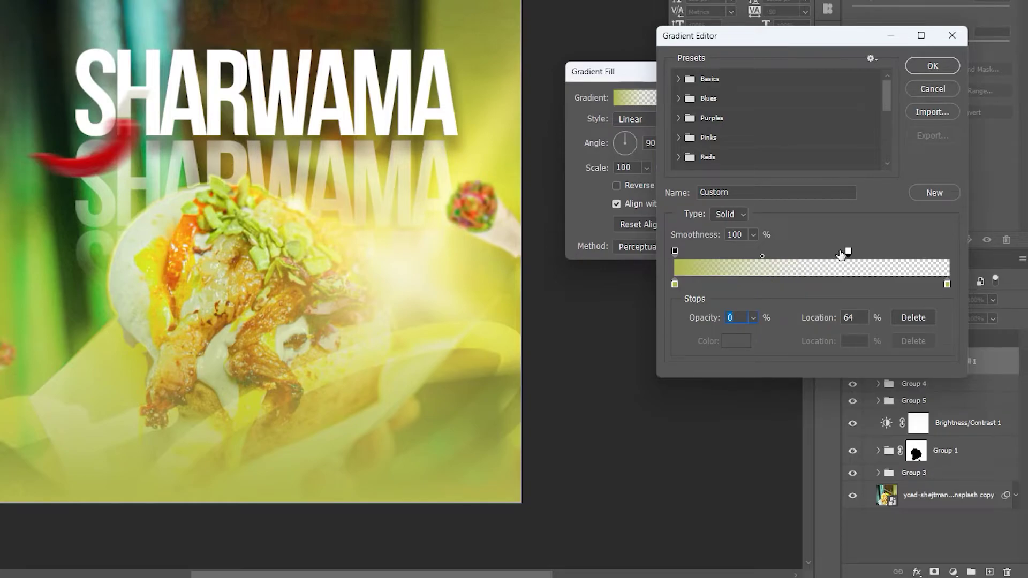
drag(849, 252, 829, 252)
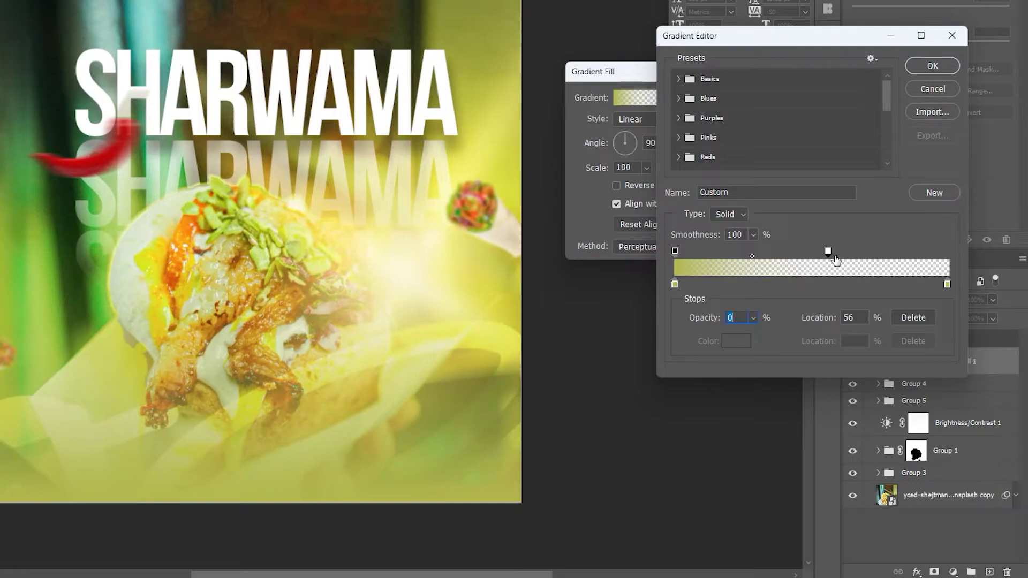
click(675, 285)
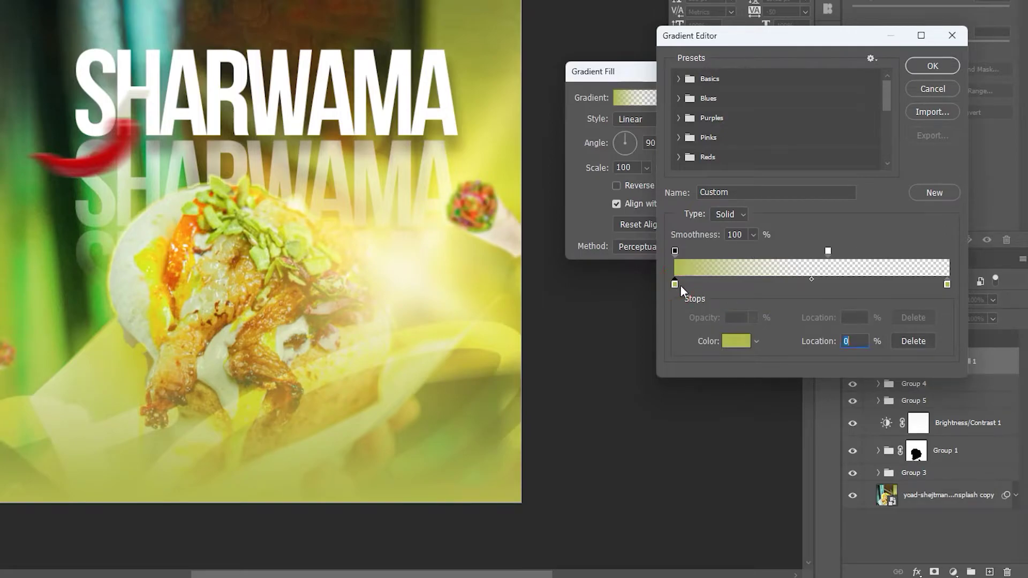
click(738, 341)
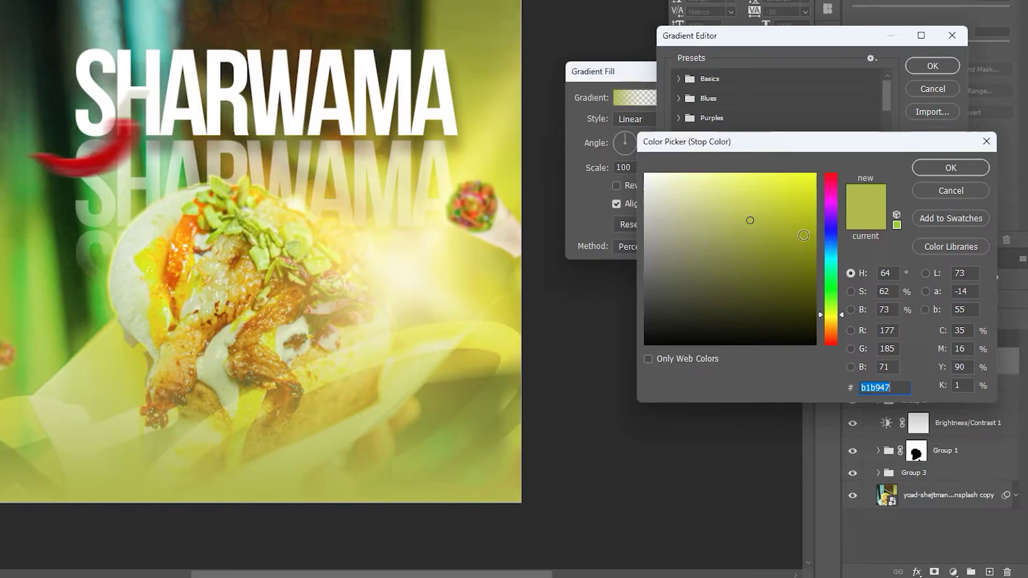
click(952, 168)
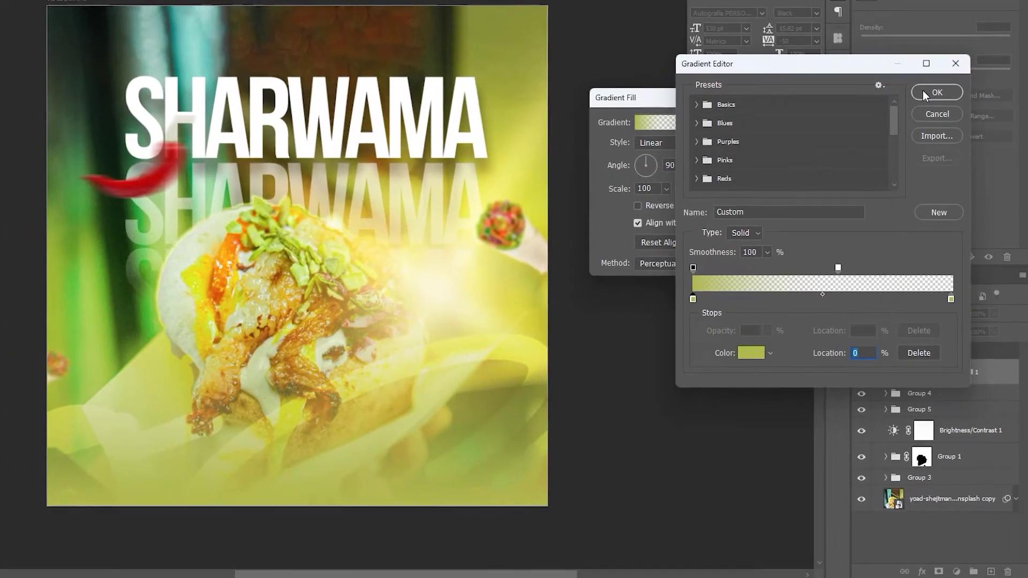
click(933, 65)
click(815, 132)
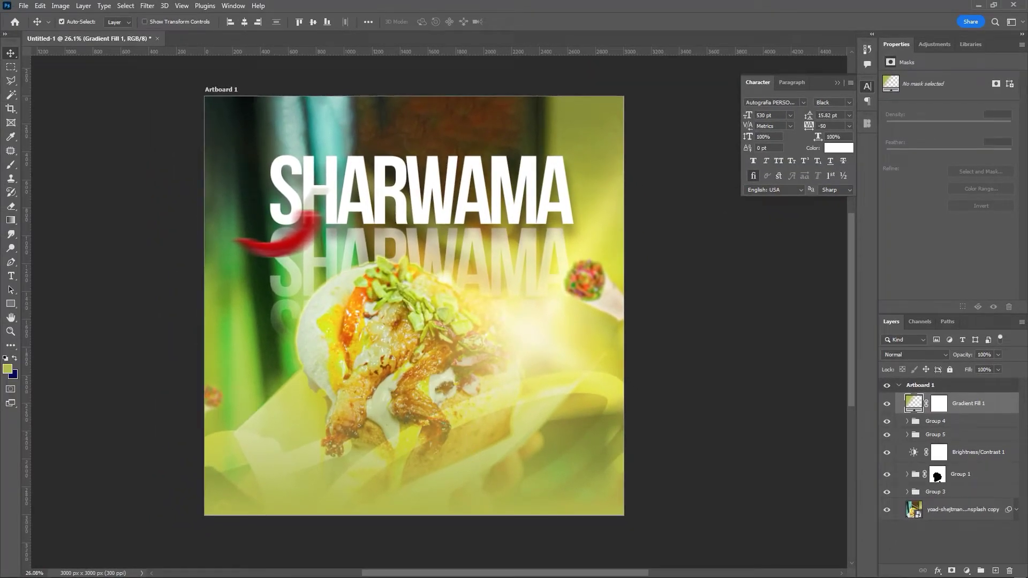
- Place the ENERGY and PHOENIX logos, scale them down, and set them side by side at bottom-left
drag(563, 379, 305, 484)
drag(413, 244, 282, 496)
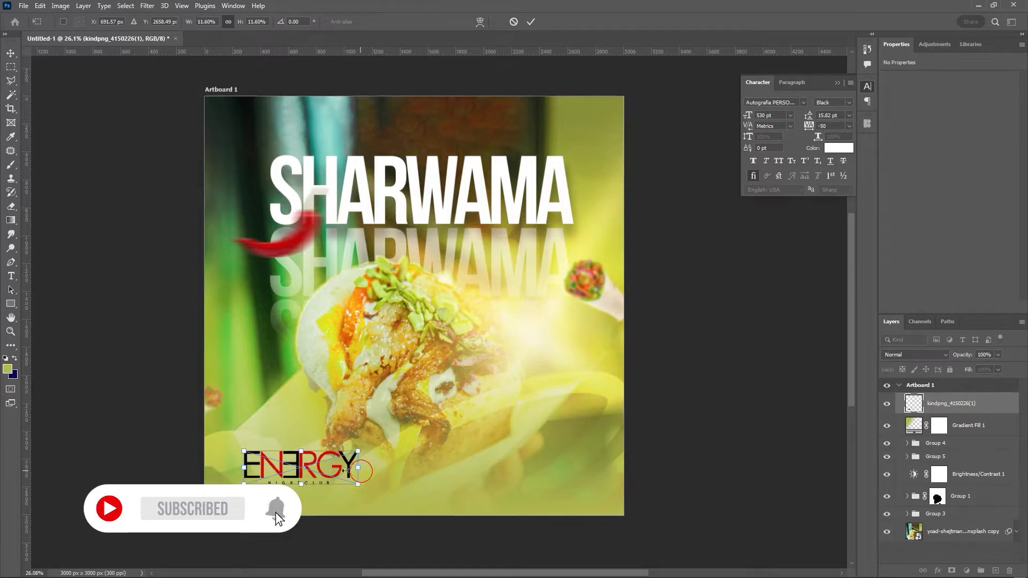
drag(356, 470, 317, 473)
drag(245, 479, 253, 475)
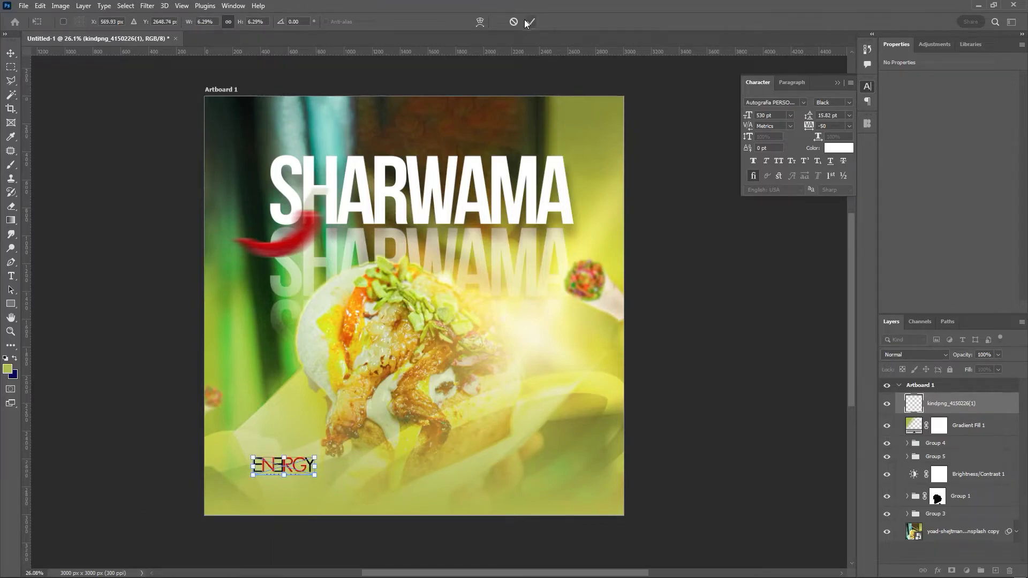
drag(414, 217, 410, 363)
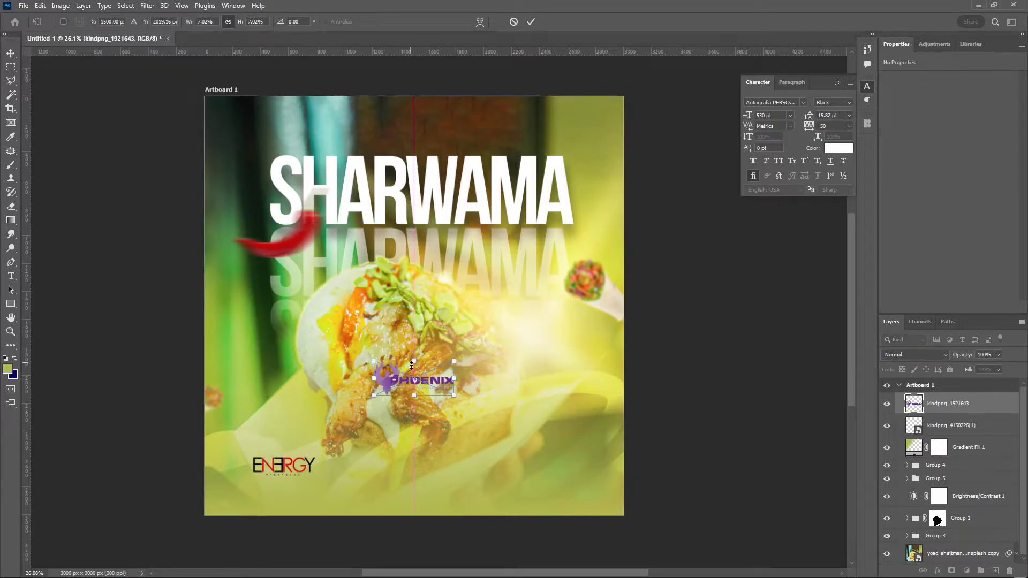
drag(407, 449, 395, 474)
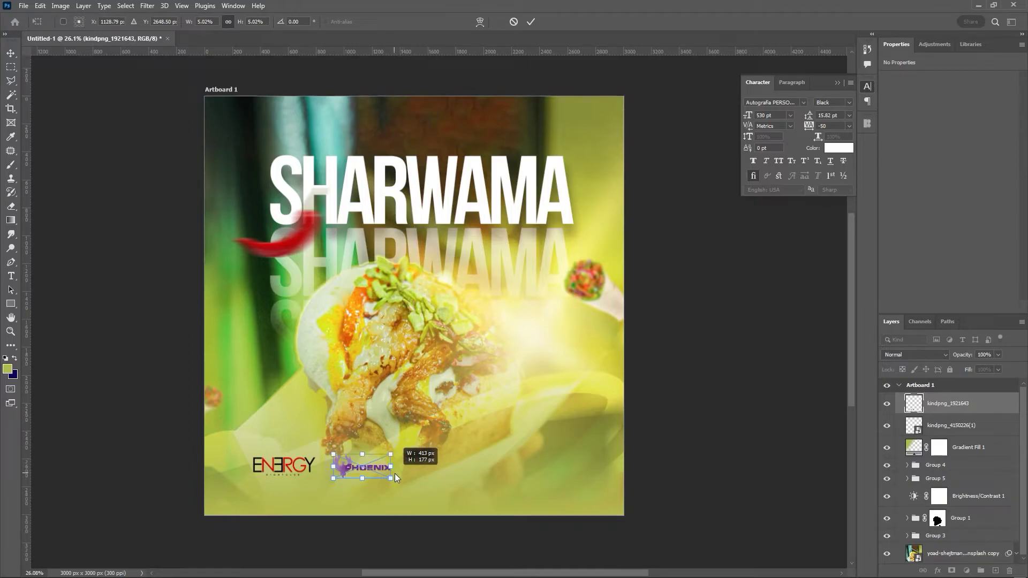
click(531, 22)
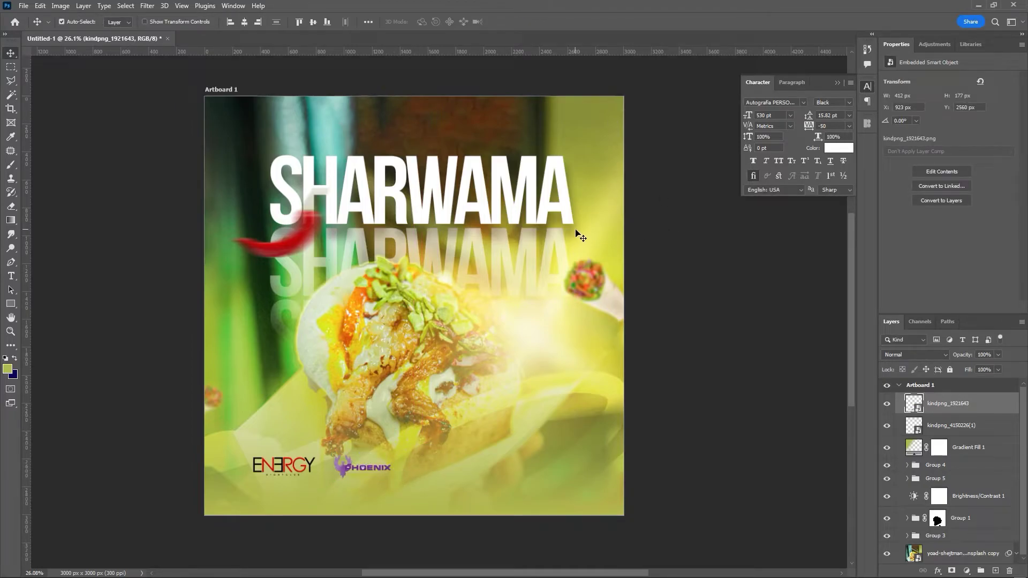
key(shift+Left)
key(shift+Left)
key(shift+Up)
- Draw a wide white rectangle across the poster's bottom over the sponsor logos
click(11, 304)
click(238, 452)
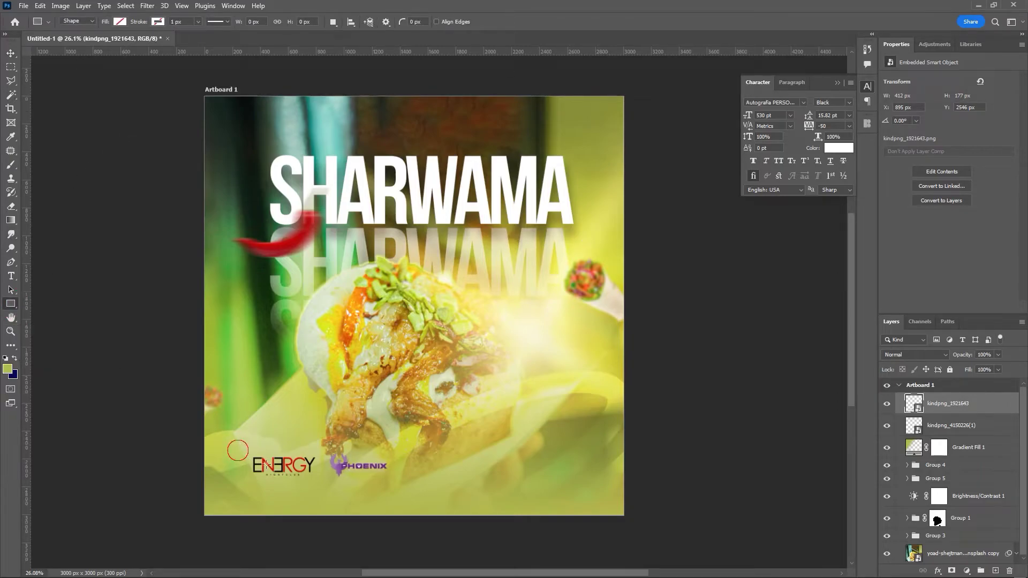
drag(384, 462, 573, 485)
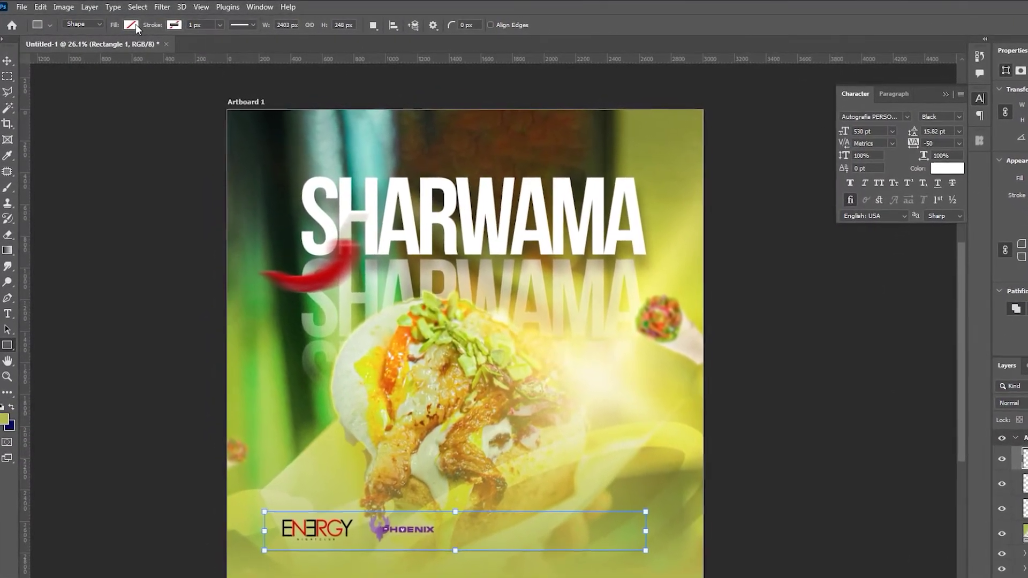
click(136, 24)
click(54, 89)
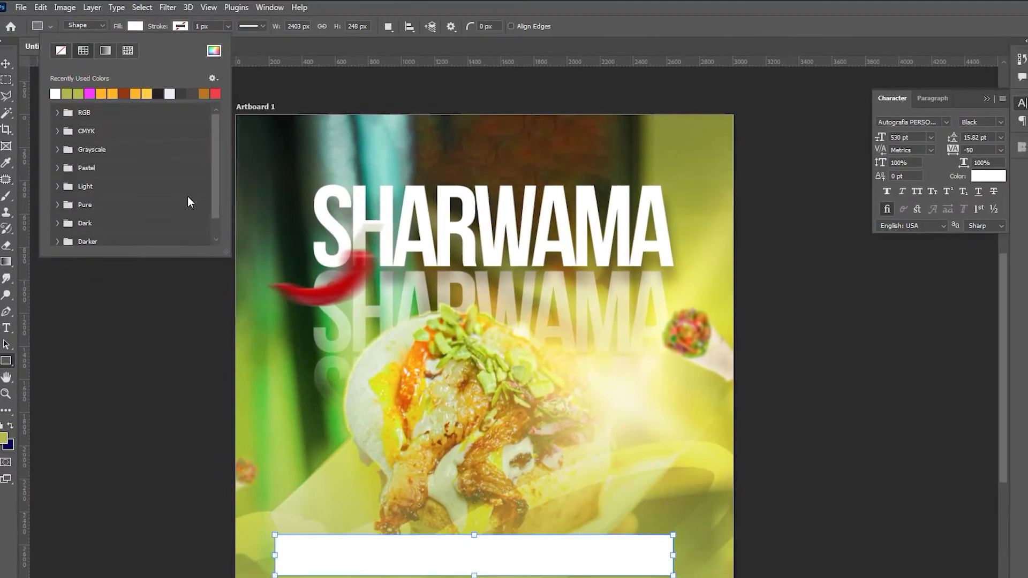
key(v)
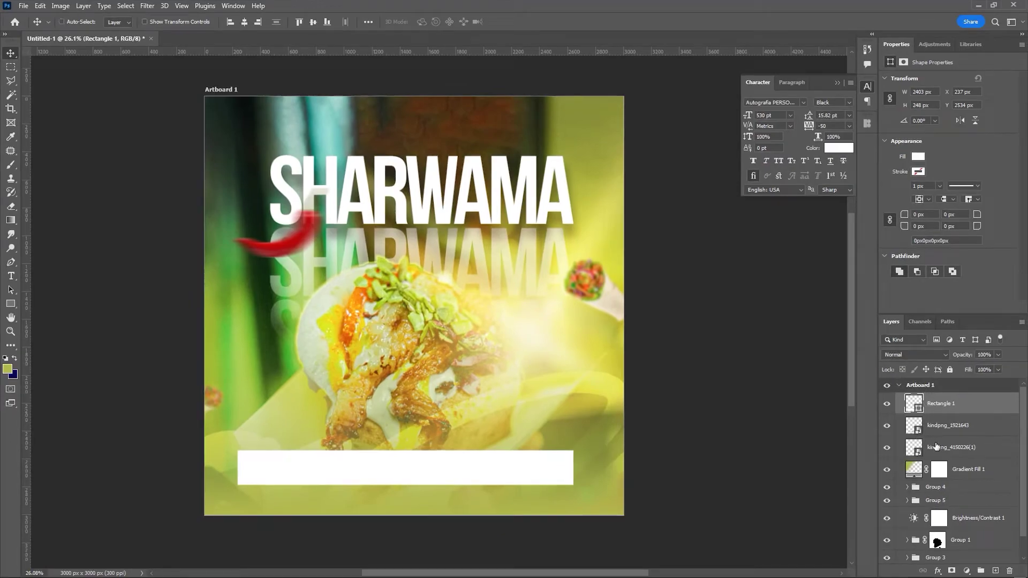
- Centre the white bar horizontally on the artboard and stack its layer beneath the logos
click(936, 392)
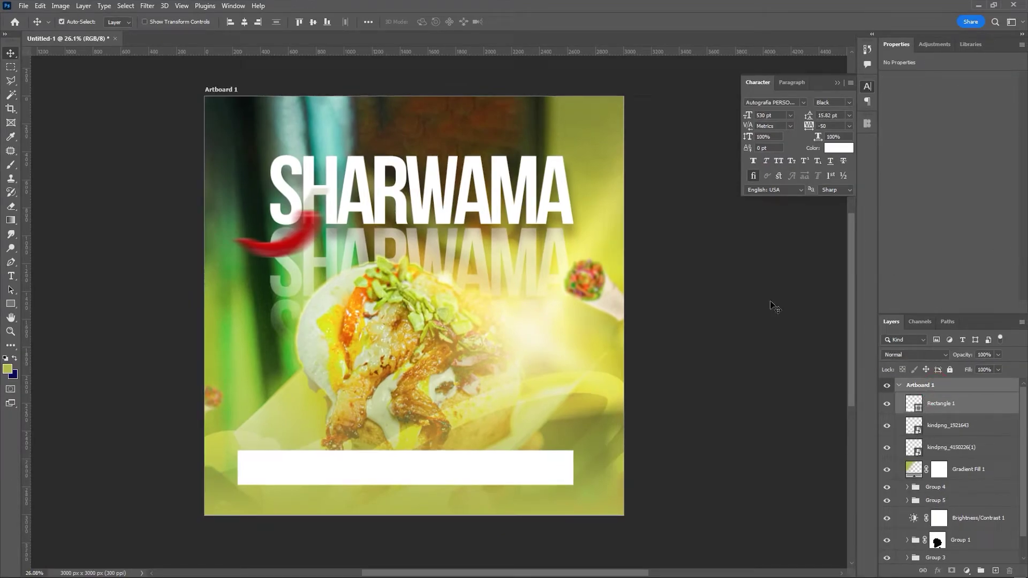
click(246, 21)
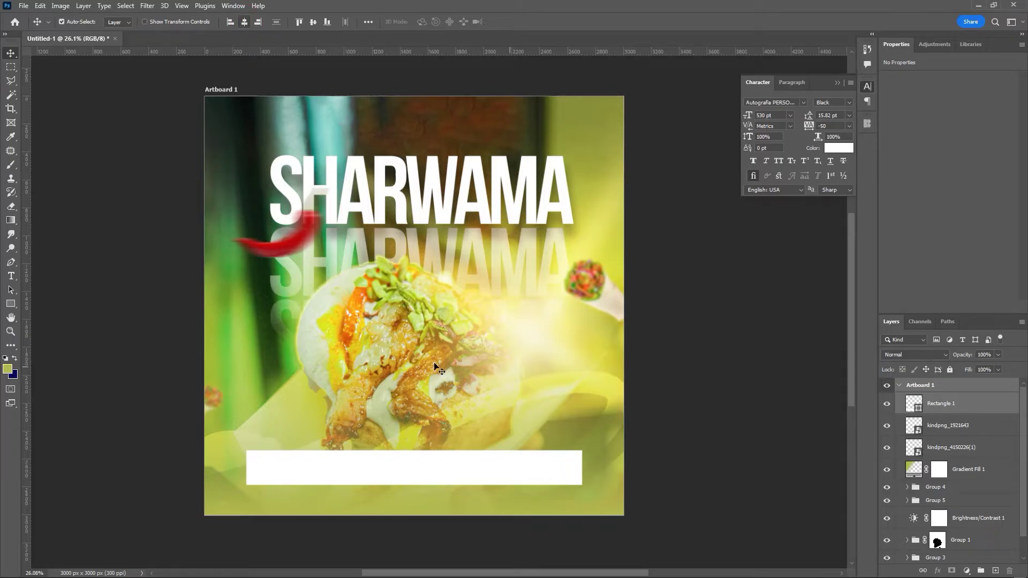
click(969, 405)
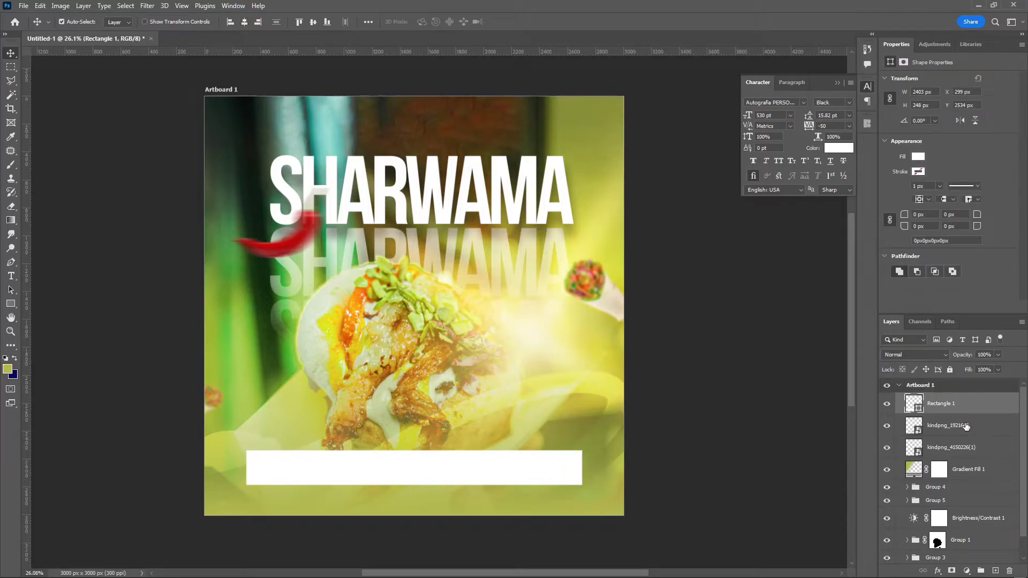
drag(934, 405, 940, 456)
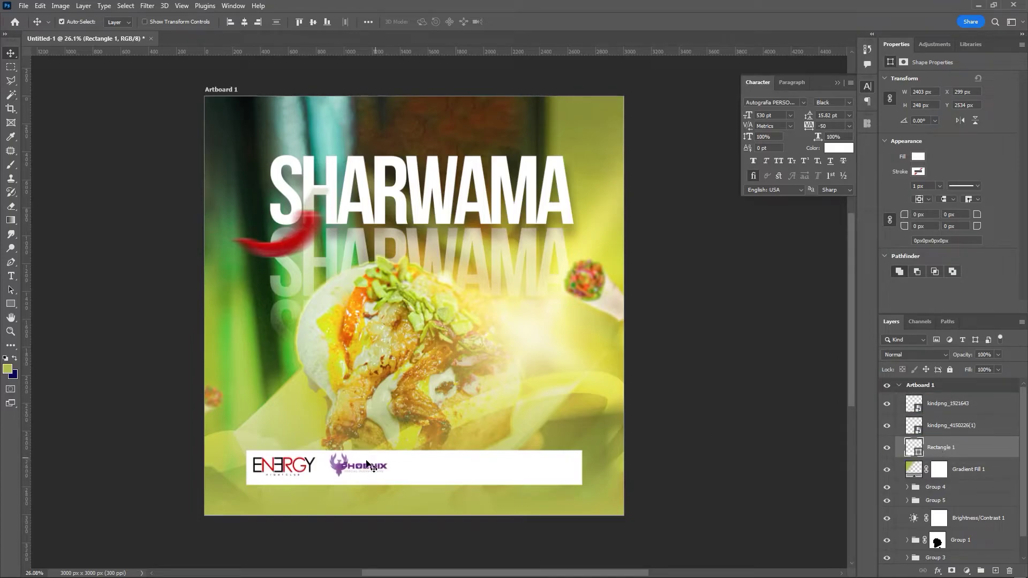
- Shift the ENERGY and PHOENIX logos right so they sit on the white bar
drag(310, 465, 321, 467)
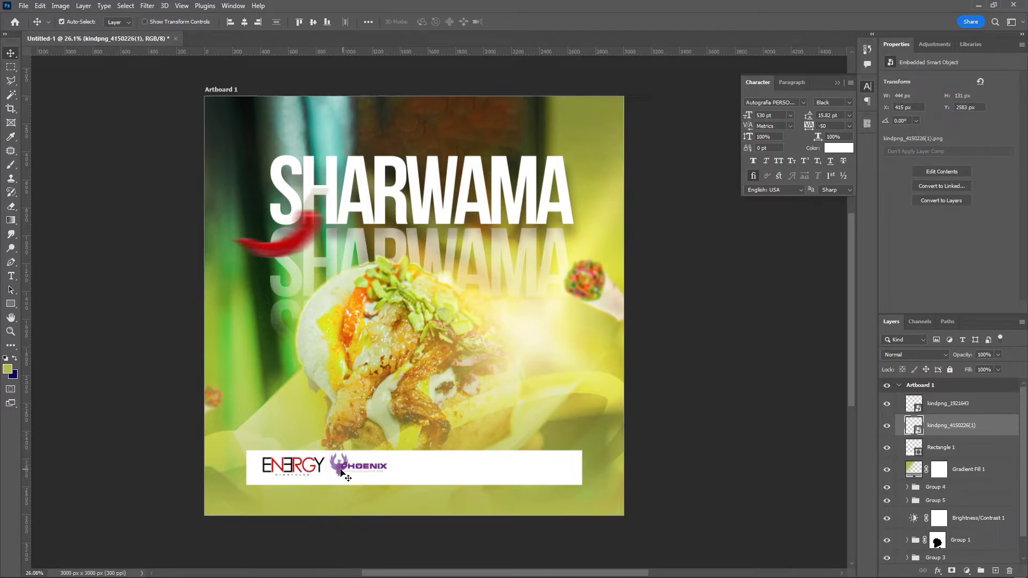
click(342, 472)
key(shift+Right)
key(shift+Right)
key(shift+Right)
key(shift+Right)
key(shift+Right)
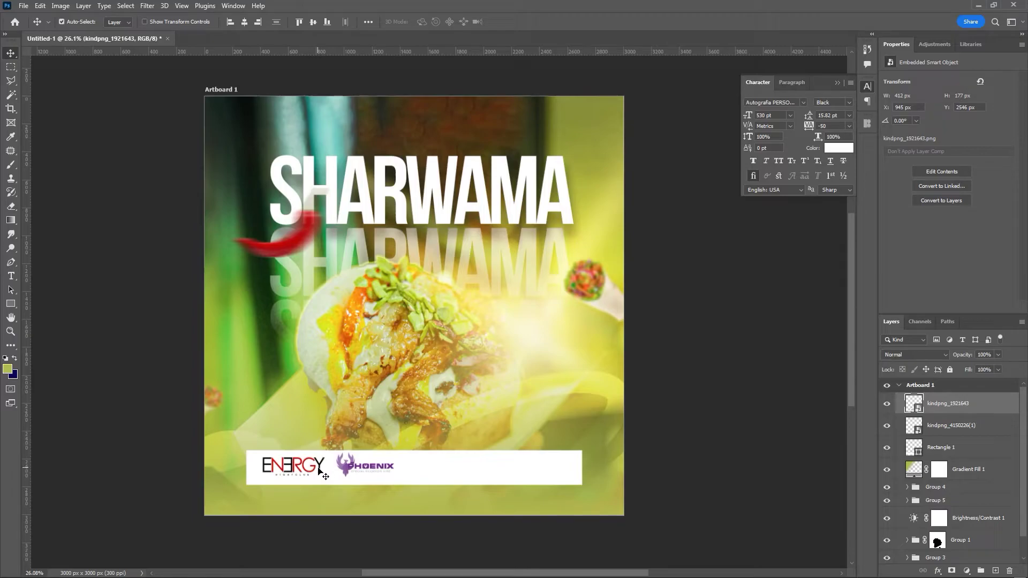
shift+click(321, 469)
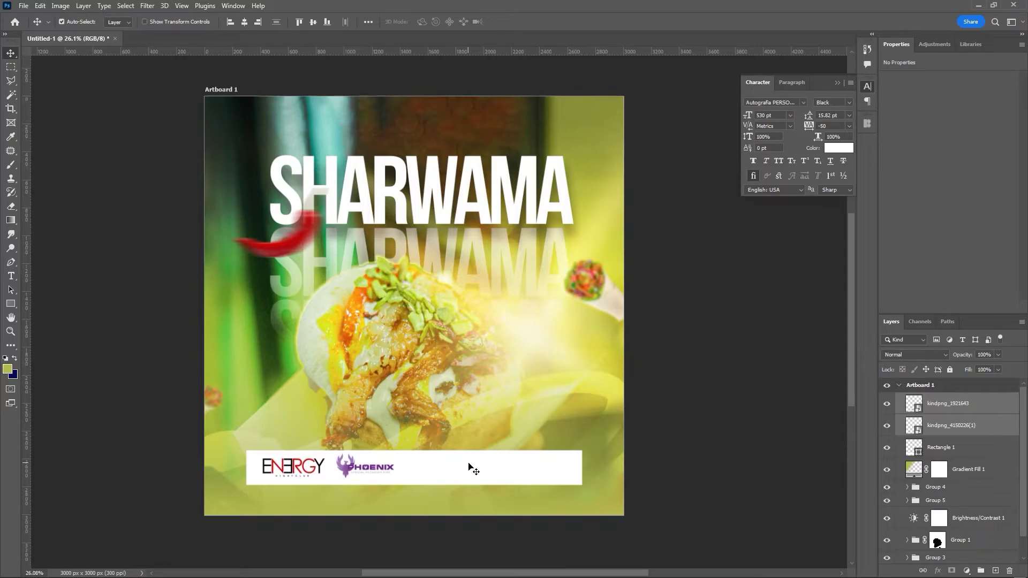
click(978, 410)
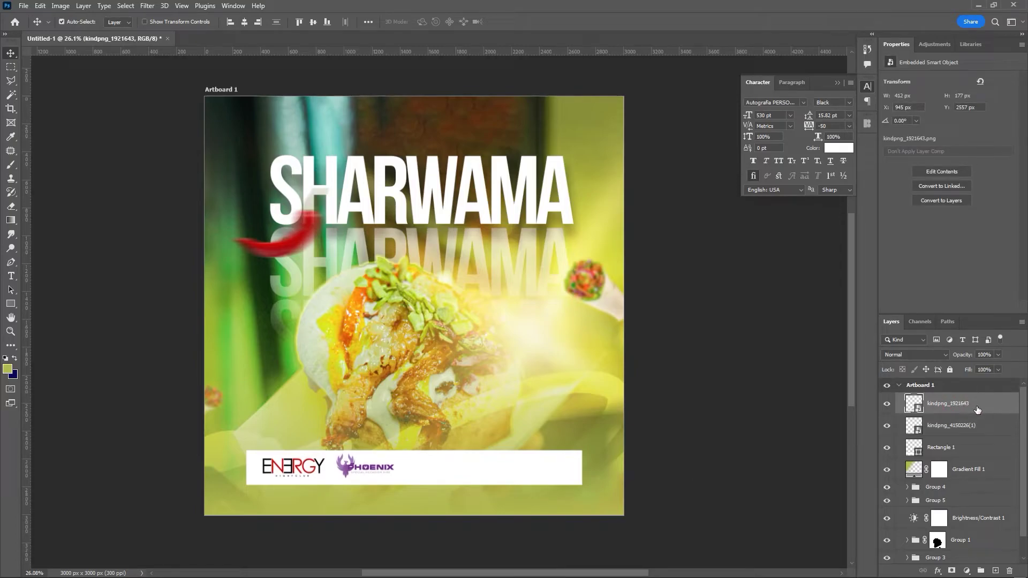
key(Left)
key(Left)
key(Left)
key(Left)
key(Left)
key(Left)
key(Left)
key(Left)
click(764, 269)
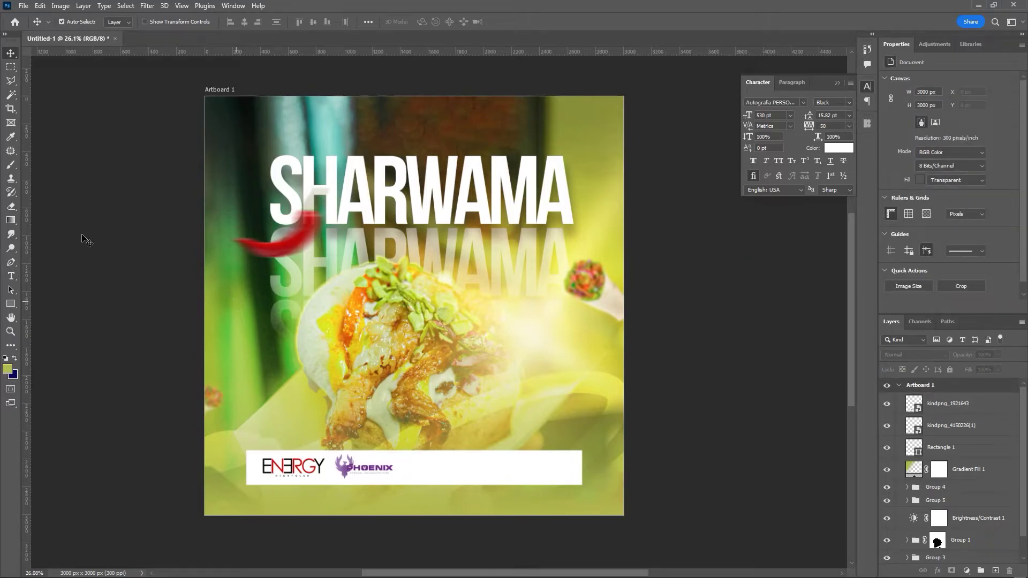
click(11, 277)
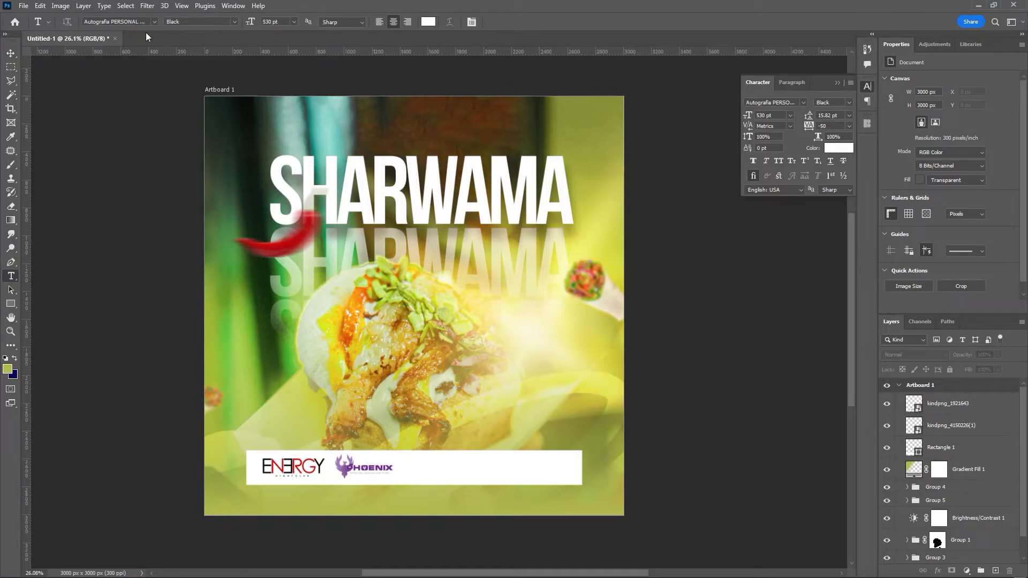
click(783, 104)
text(monts)
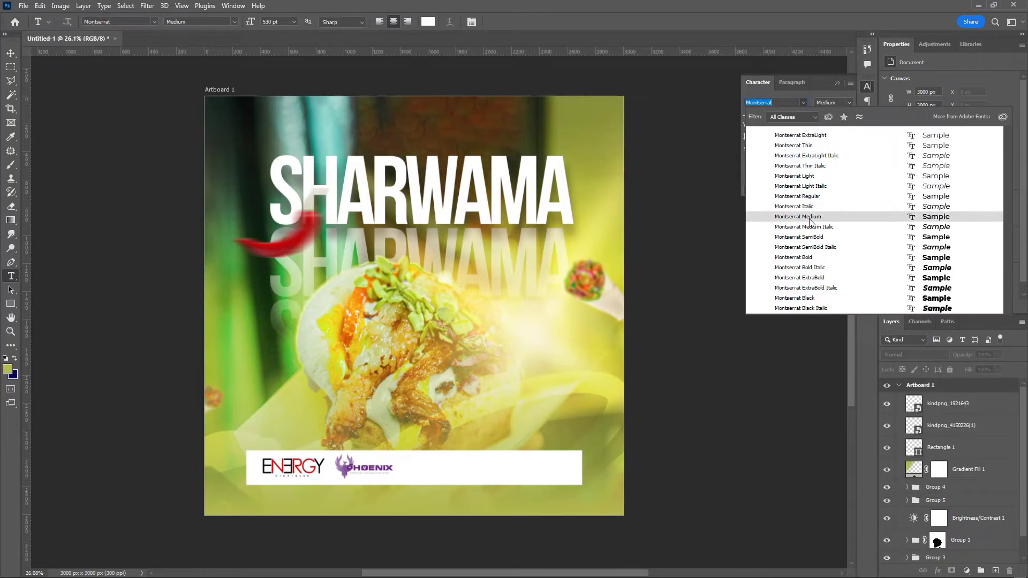
click(809, 237)
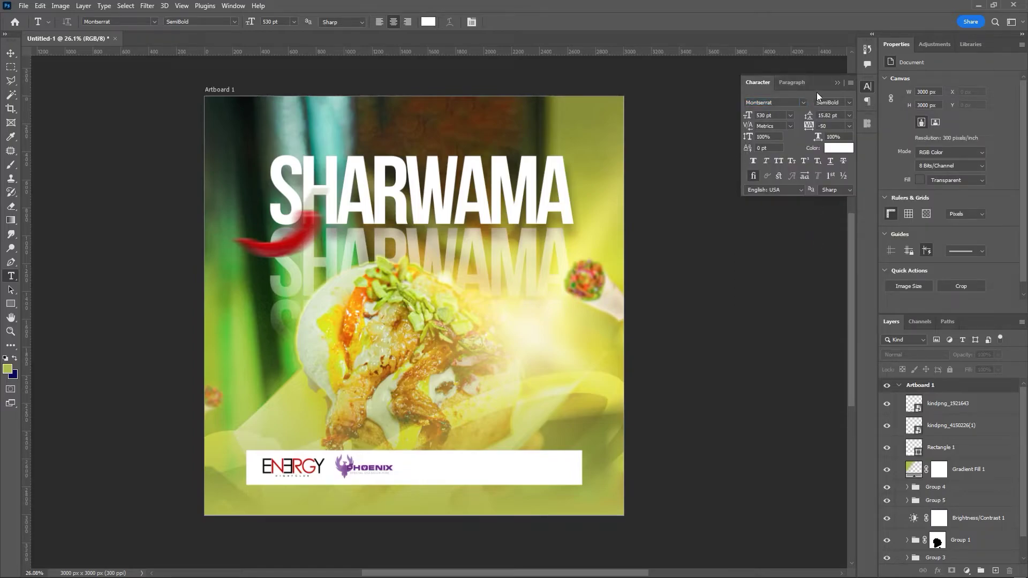
click(419, 459)
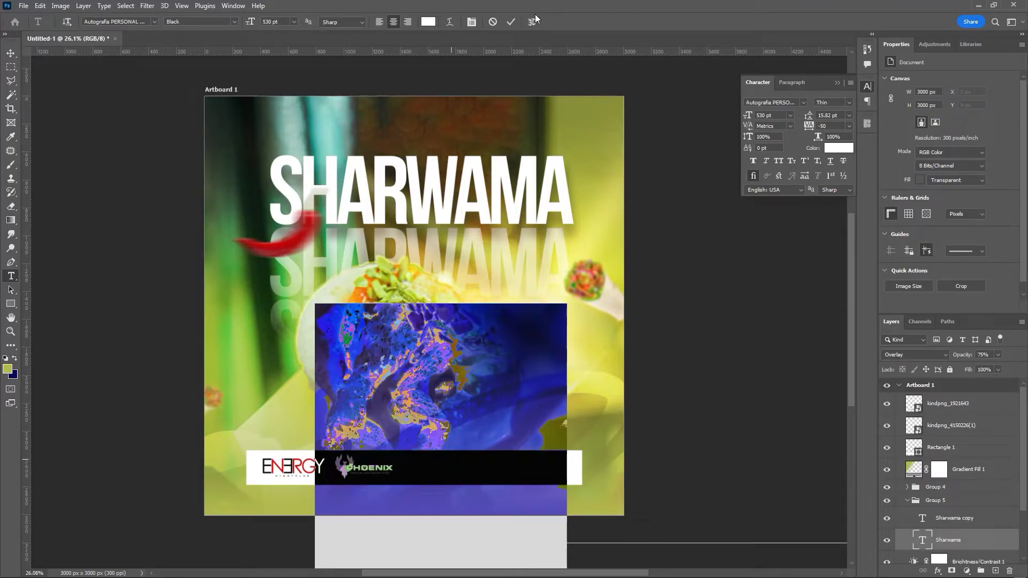
click(510, 22)
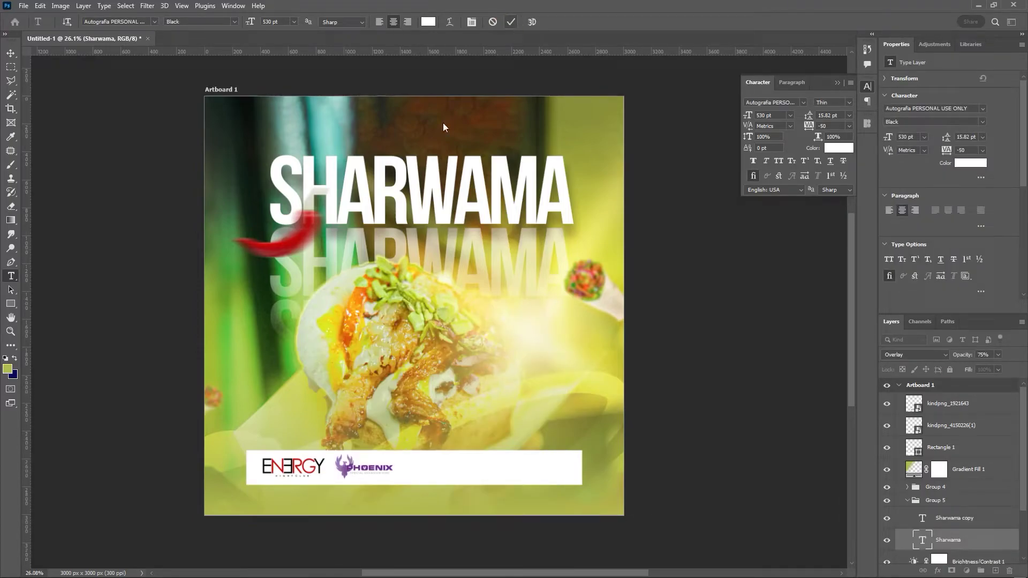
scroll(961, 529, down, 1)
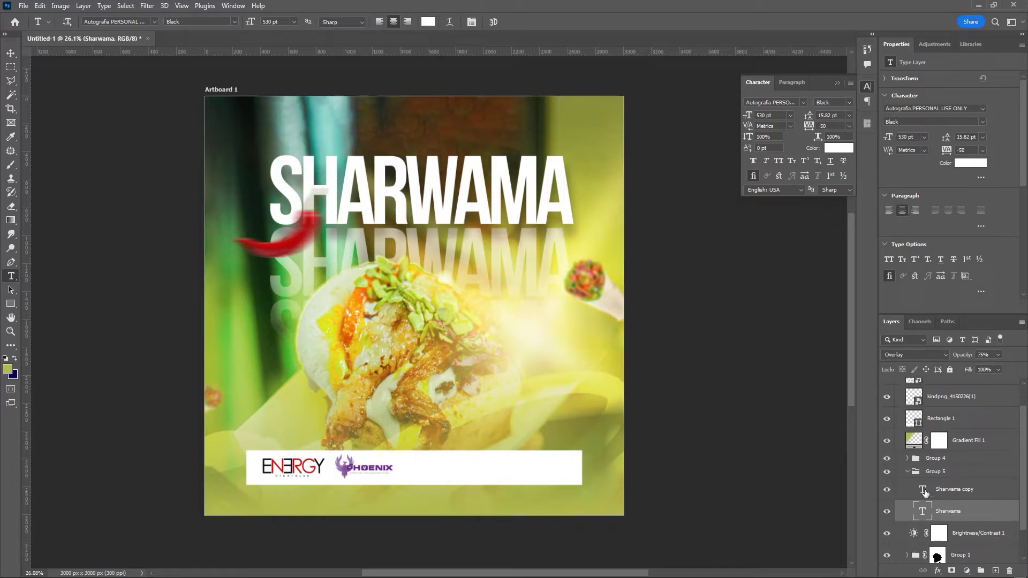
click(907, 473)
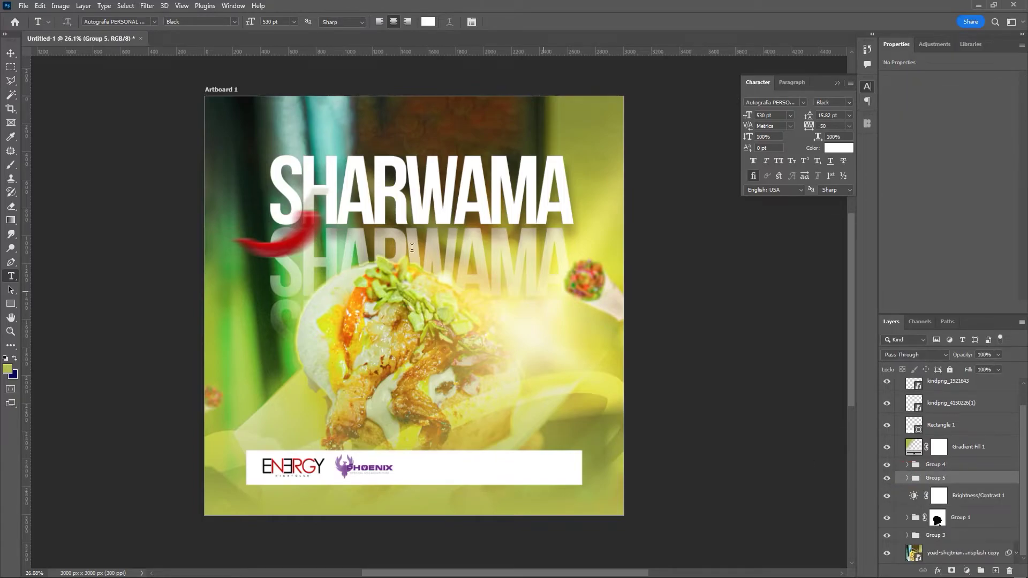
scroll(366, 219, down, 2)
scroll(365, 219, down, 1)
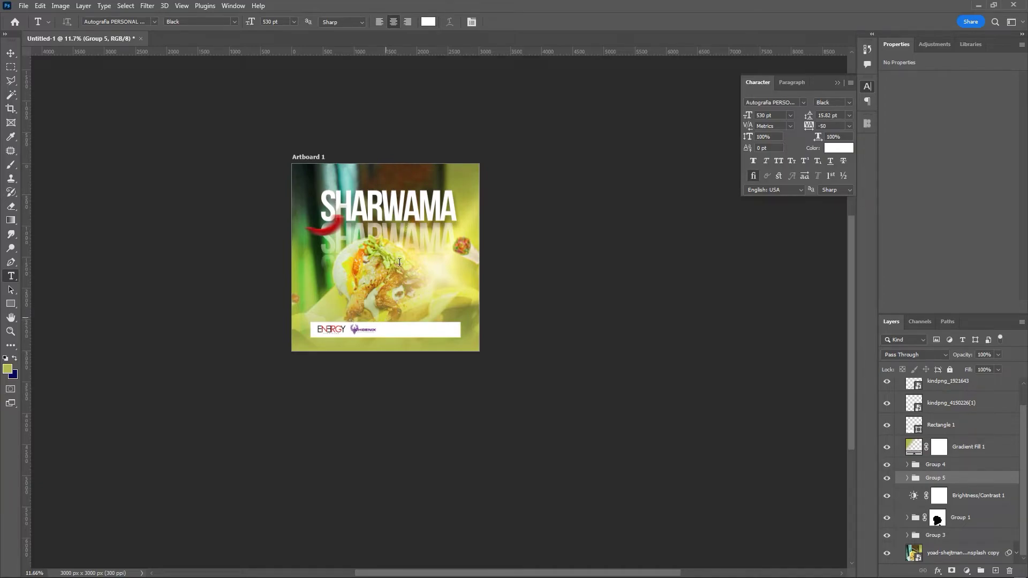
drag(364, 170, 392, 217)
- Start a new text box set to Montserrat SemiBold at 18 pt
click(413, 165)
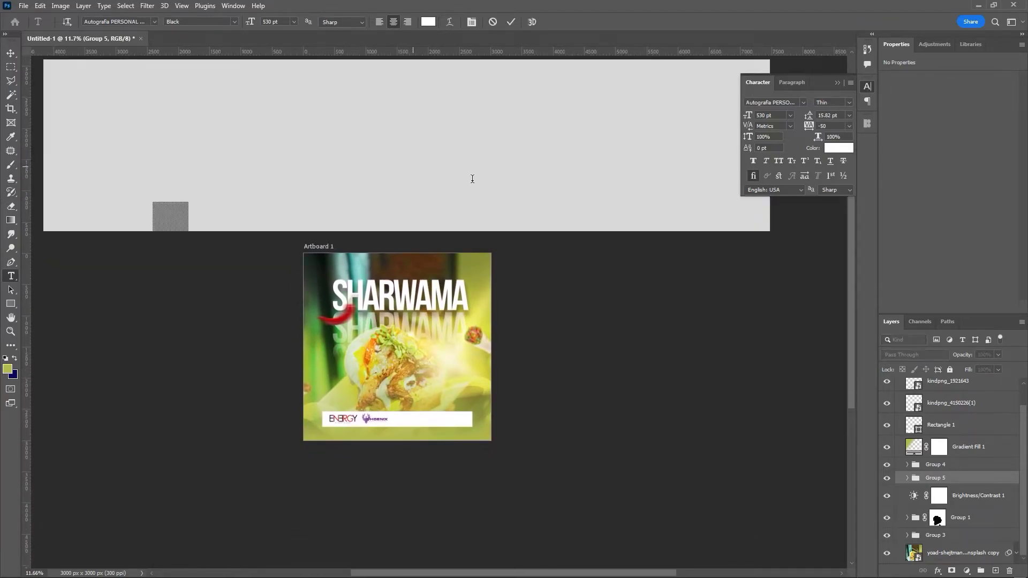
click(792, 114)
click(785, 203)
click(793, 103)
text(mo)
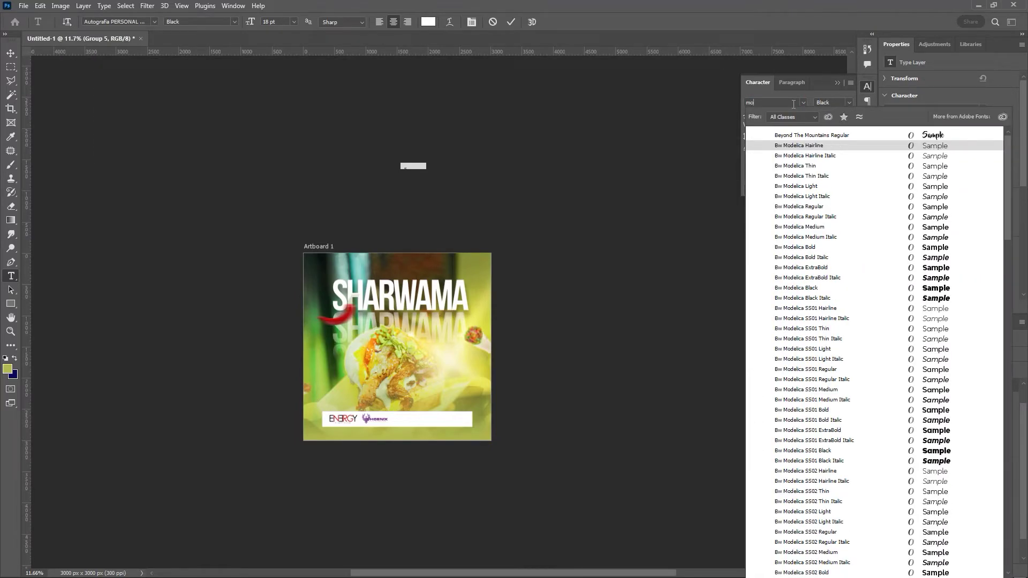
text(ntserrat)
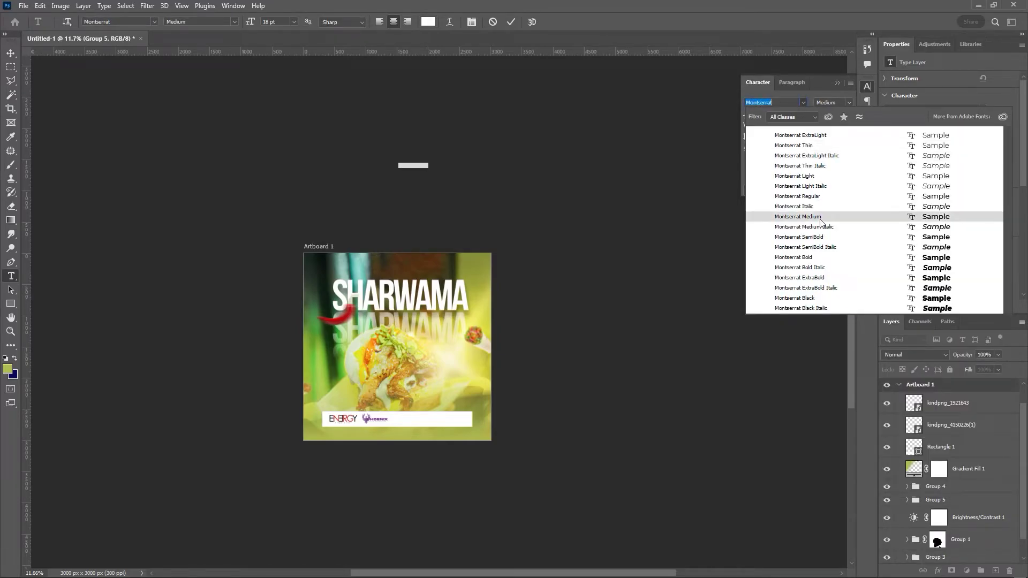
click(818, 236)
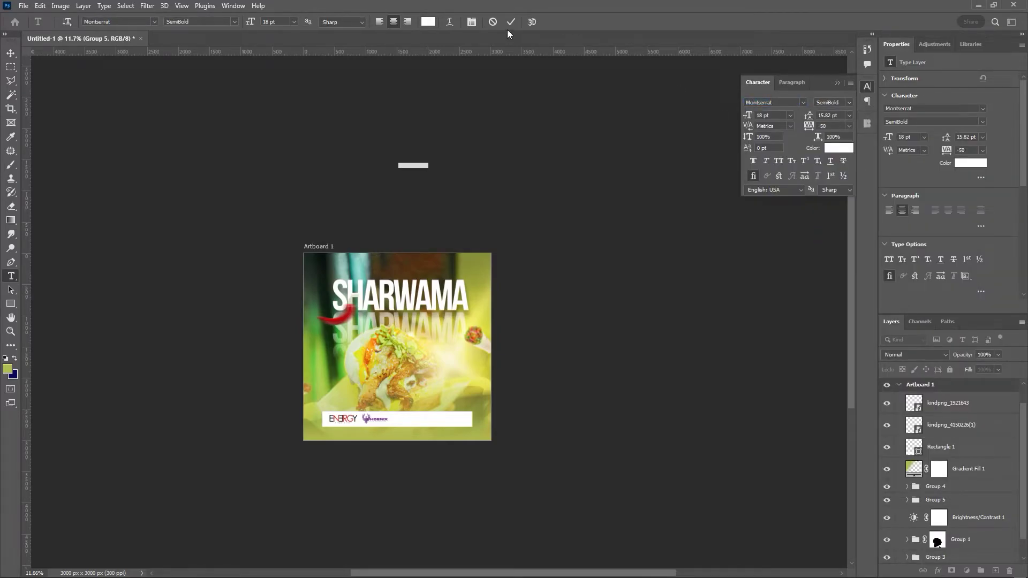
- Commit the white Lorem Ipsum text and move its layer into Artboard 1
click(512, 24)
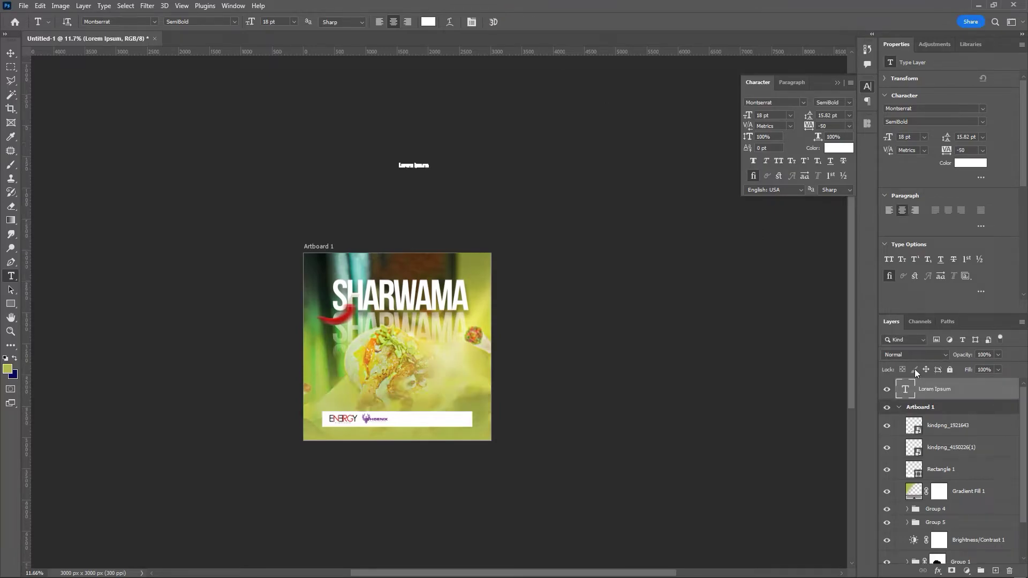
drag(953, 397, 963, 436)
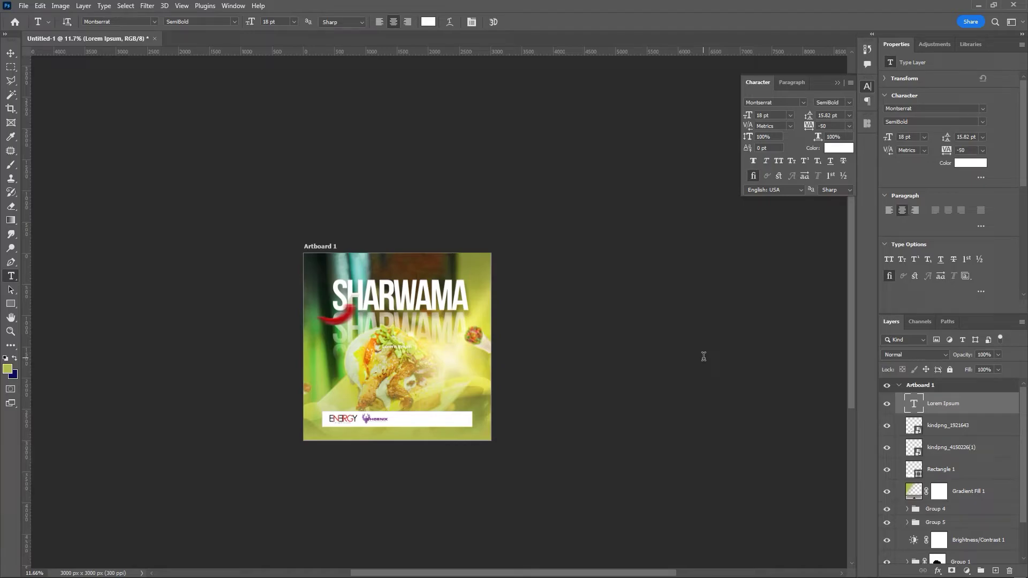
key(ctrl+plus)
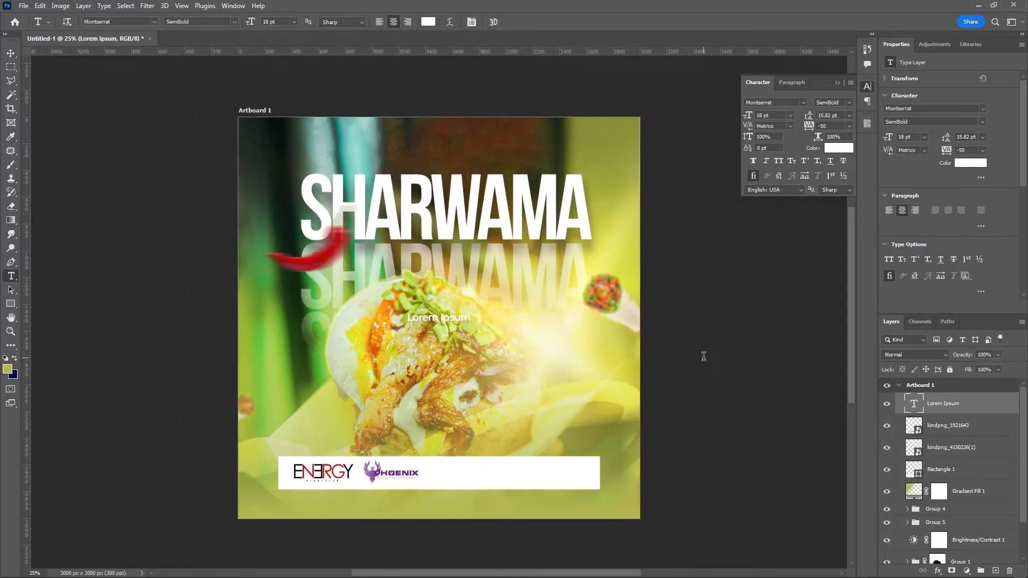
- Move the placeholder text onto the white bar, colour it #3a3a3a, and start typing 'The best meal you can get!'
click(10, 53)
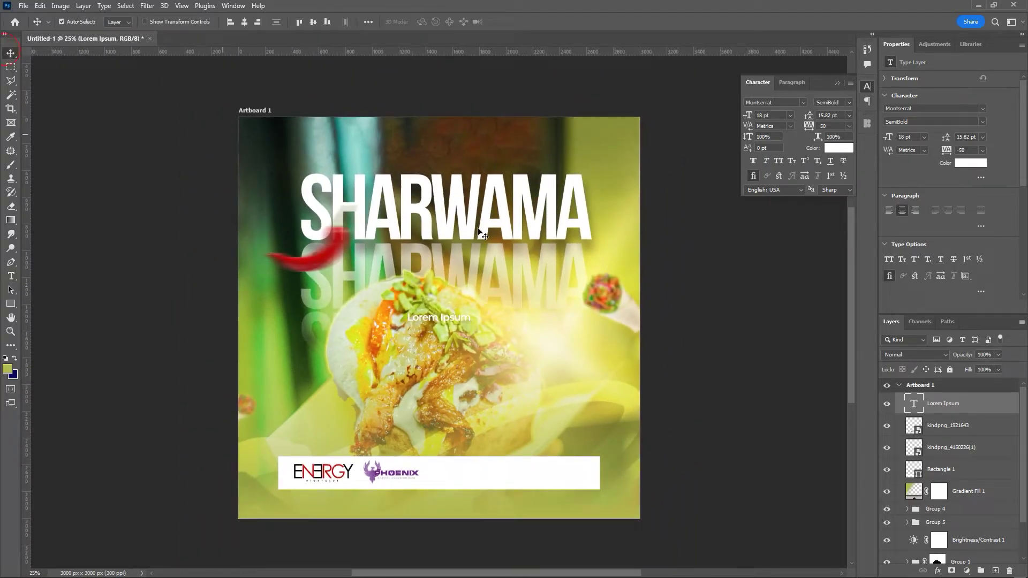
drag(458, 316, 481, 473)
click(964, 164)
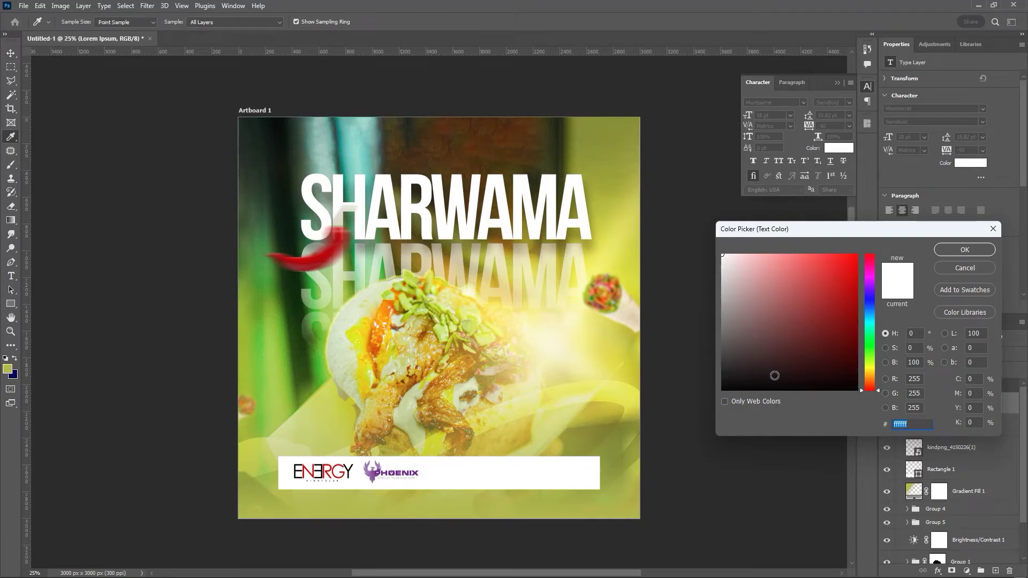
text(3a3a3a)
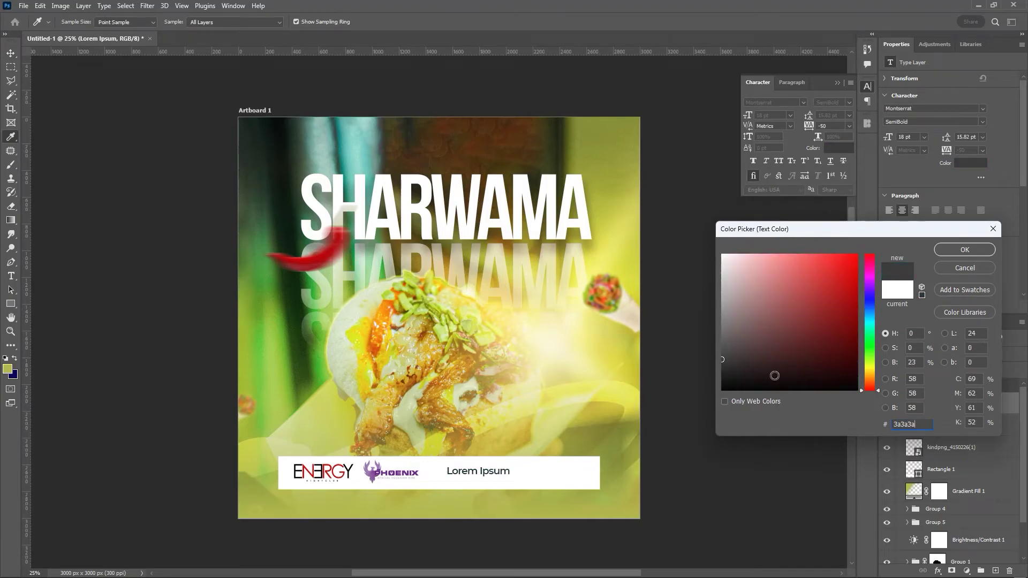
click(965, 249)
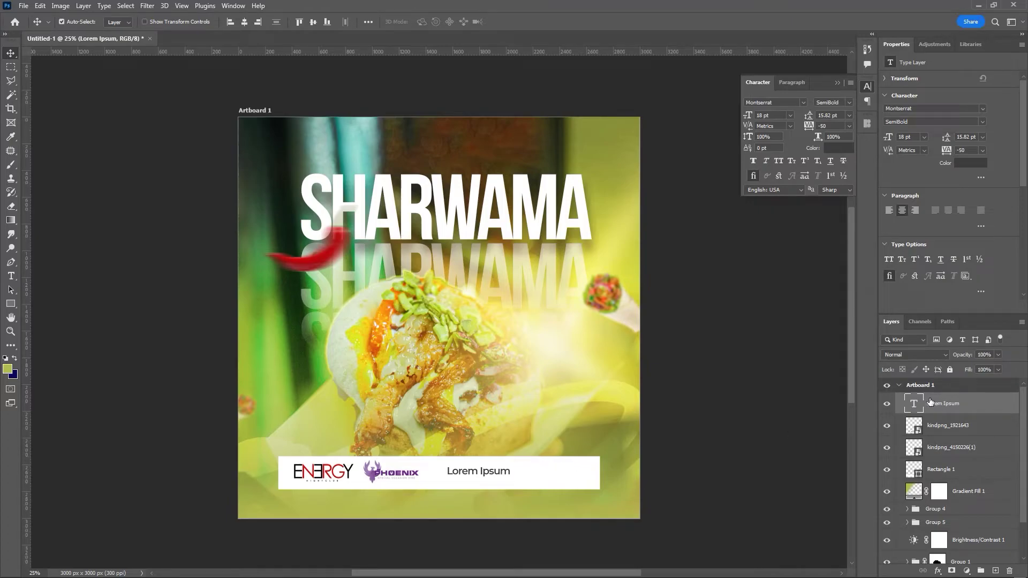
double_click(913, 404)
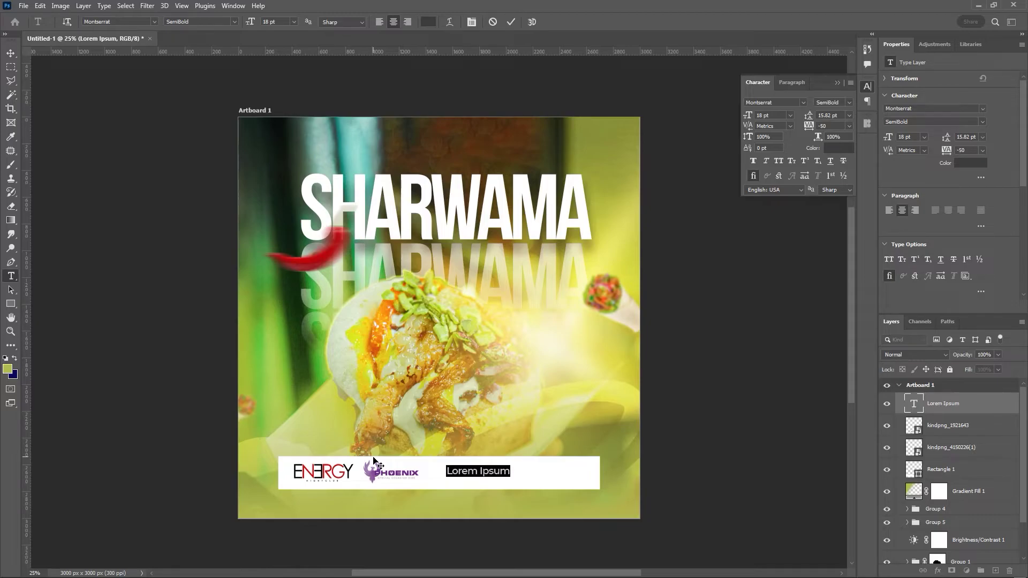
text(The)
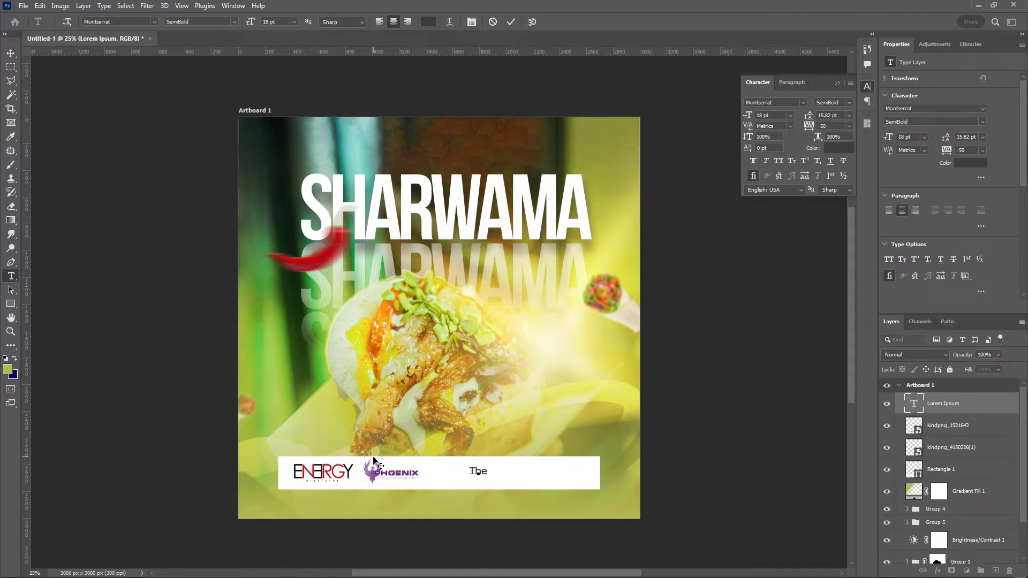
text( best meal you )
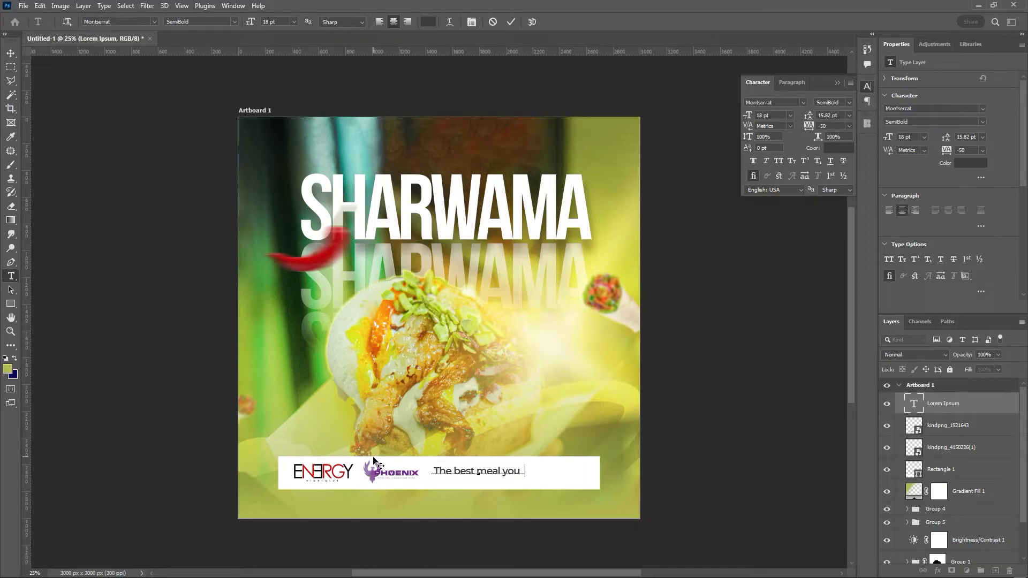
text(can get)
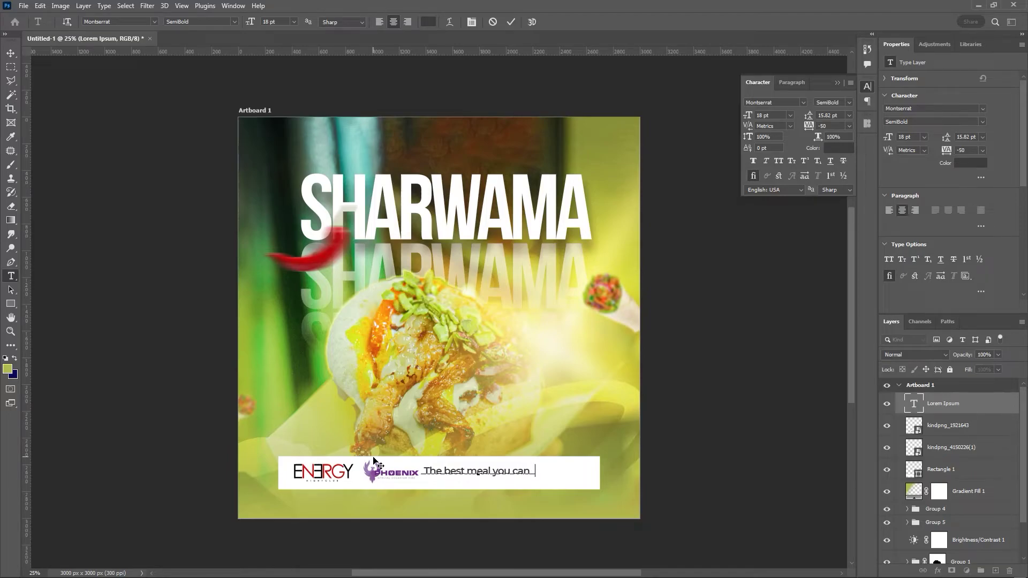
text(!)
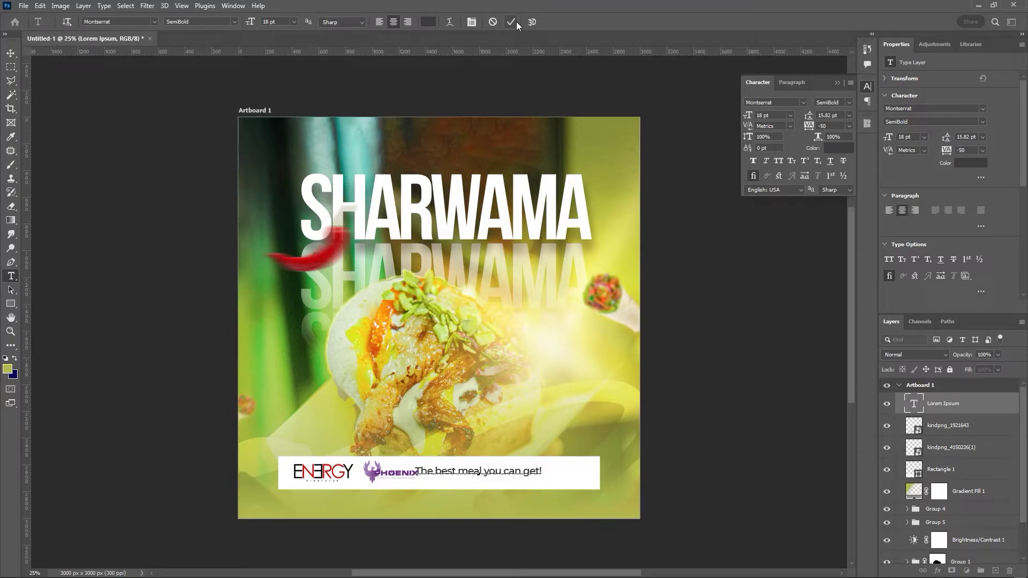
- Change the tagline ending so it reads 'The best meal you can get in Lagos'
key(BackSpace)
text(in Lagos)
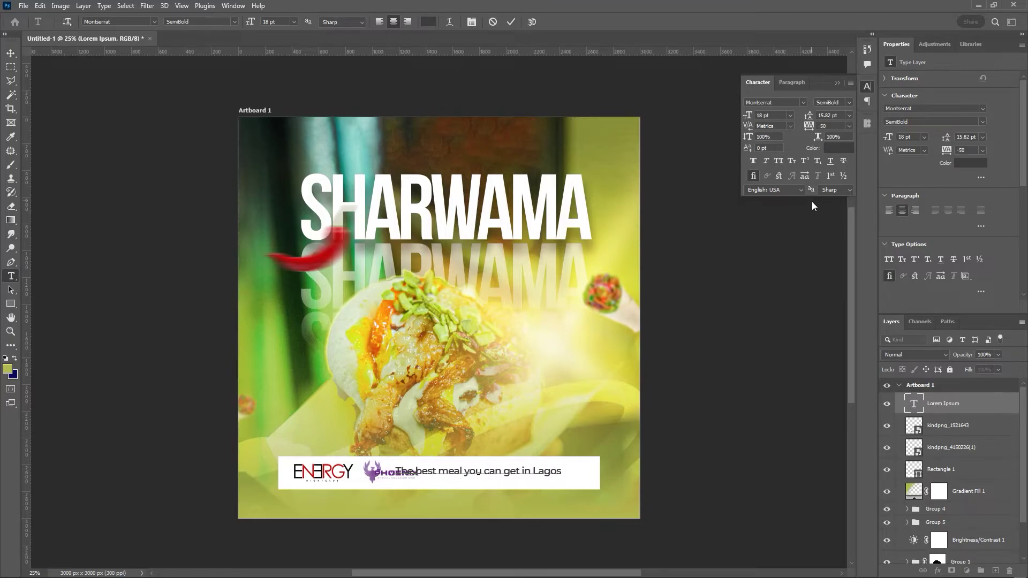
click(510, 22)
key(v)
- Set the tagline to 16 pt and position it right of the logos on the white bar
click(780, 115)
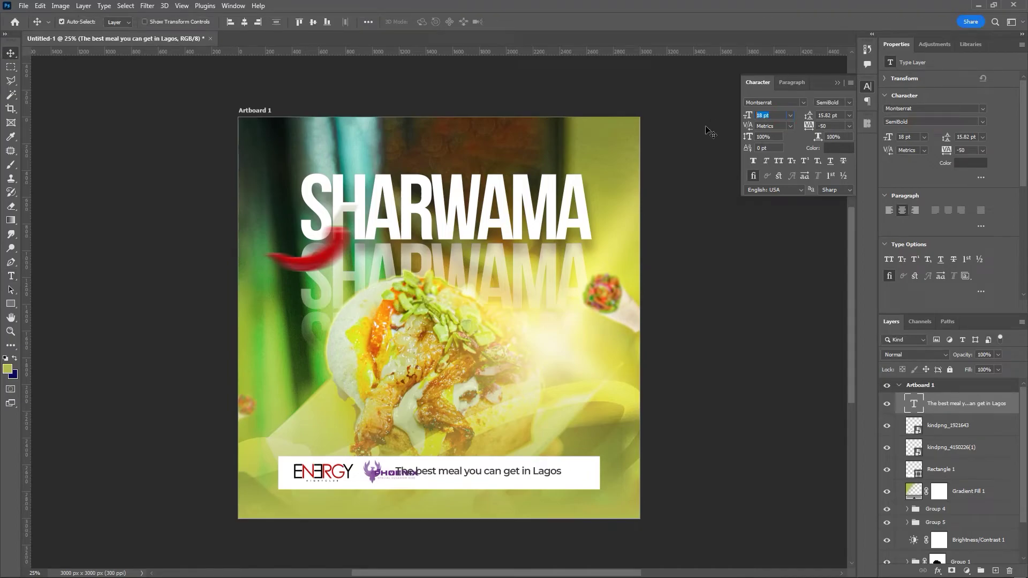
text(1)
key(Return)
drag(482, 474, 545, 469)
key(shift+Up)
key(shift+Left)
key(shift+Up)
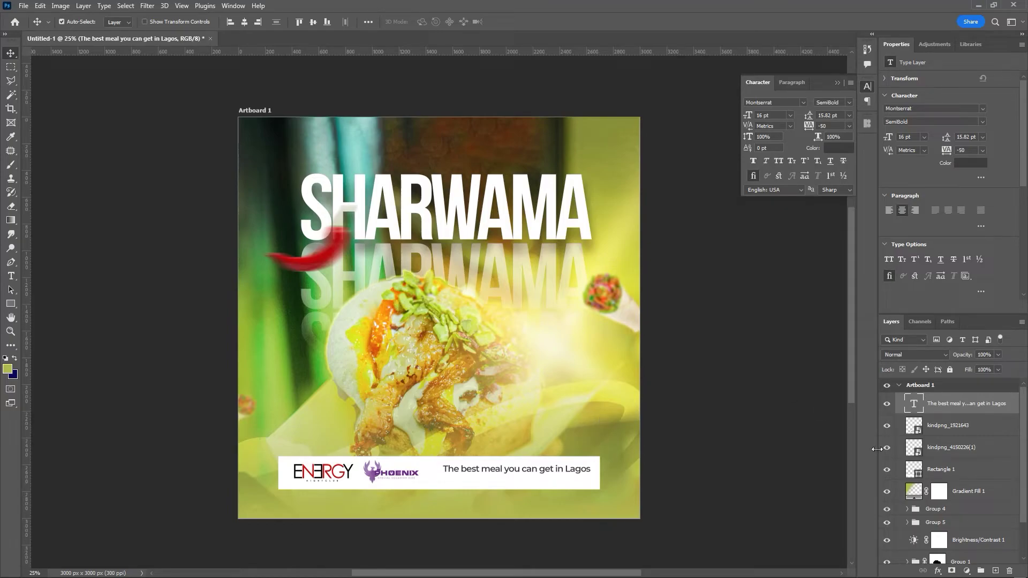
double_click(591, 469)
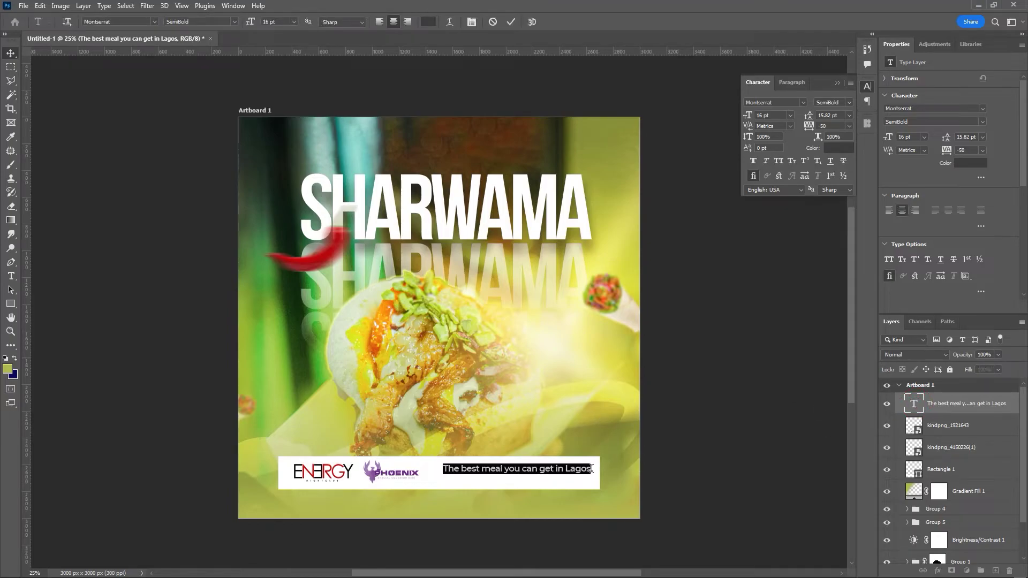
- End the tagline with 'Lagos!' and place a duplicate of it just below
click(591, 469)
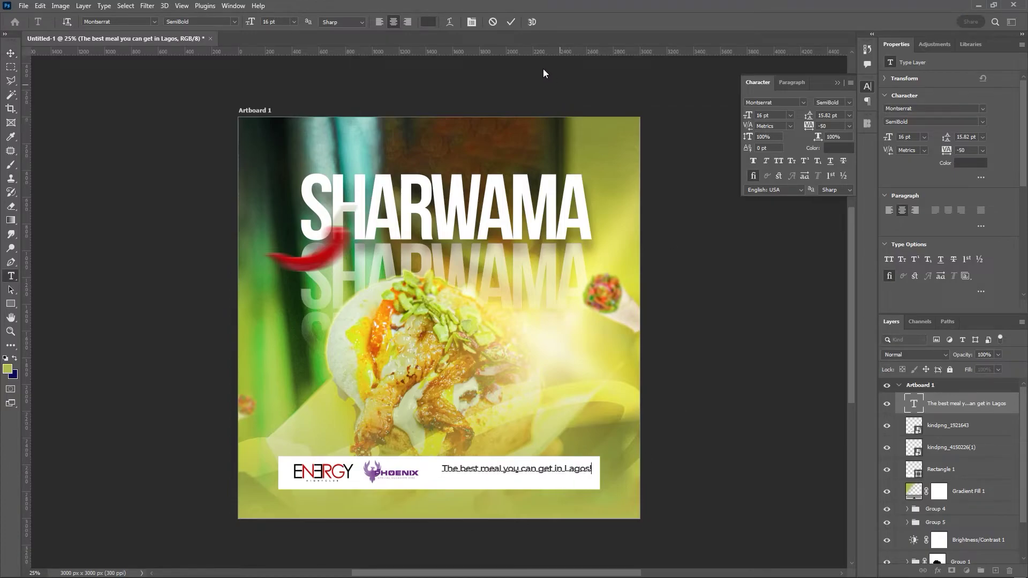
click(512, 22)
key(v)
key(ctrl+j)
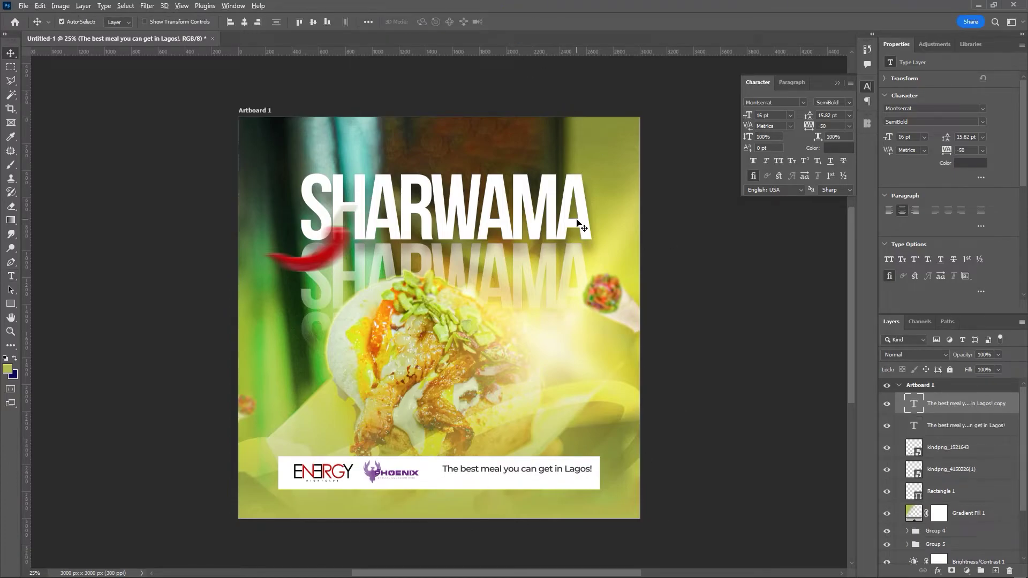
key(shift+Down)
key(shift+Down)
key(shift+Down)
key(shift+Down)
key(shift+Down)
key(shift+Down)
key(shift+Down)
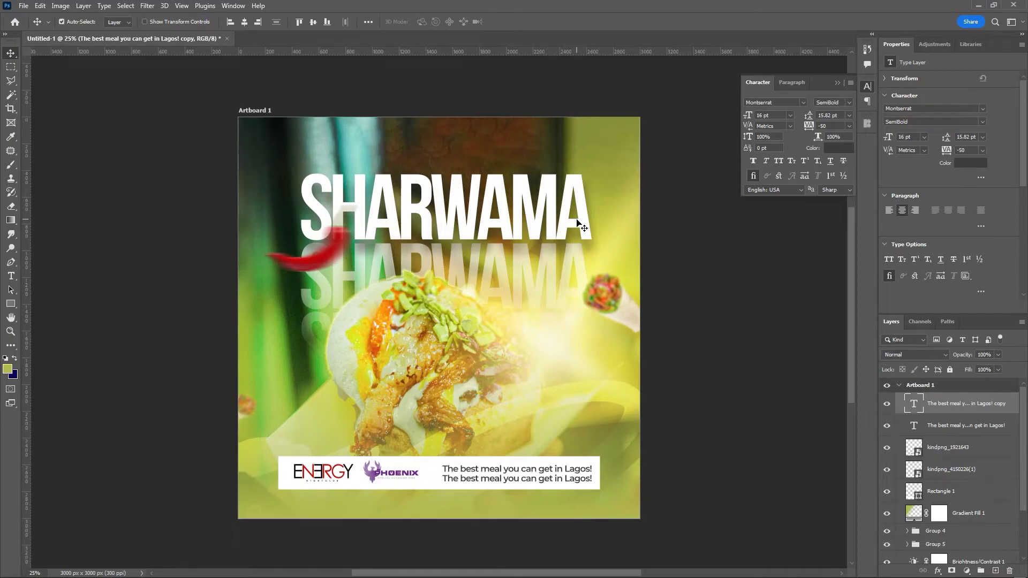
- Retype the duplicate in capitals as 'CONTACT US:' followed by the phone number
double_click(915, 404)
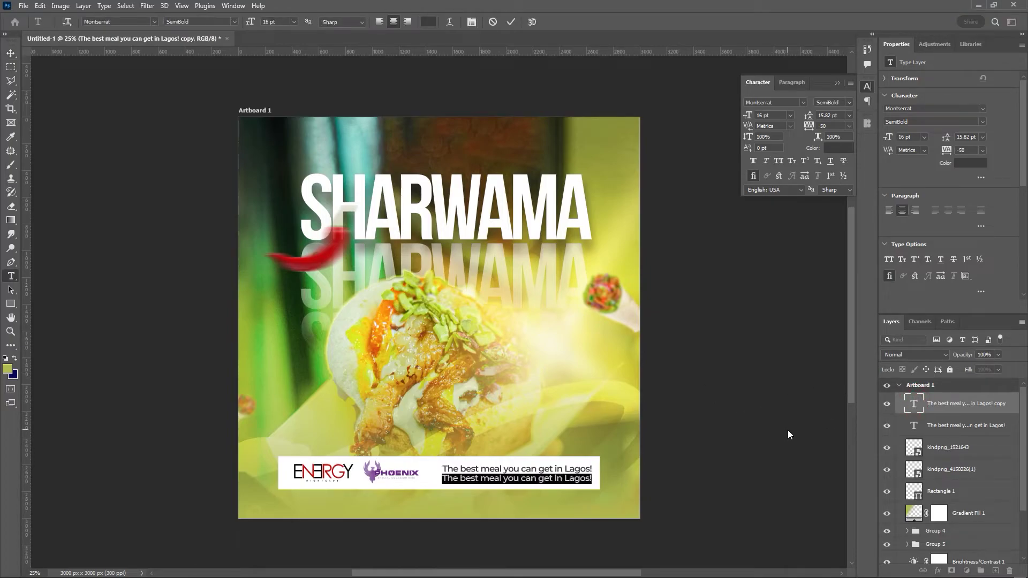
key(Caps_Lock)
key(ctrl+a)
text(C)
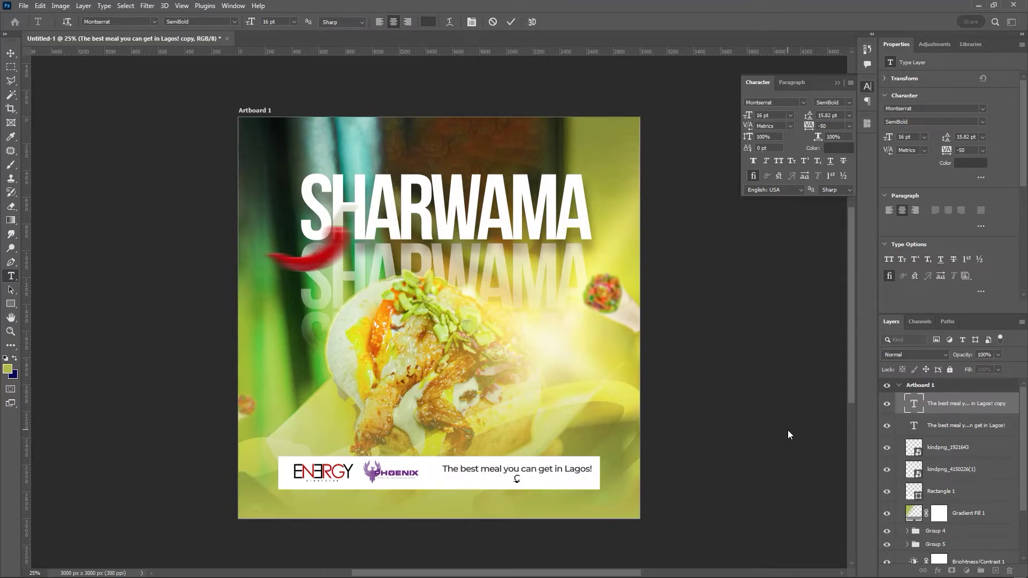
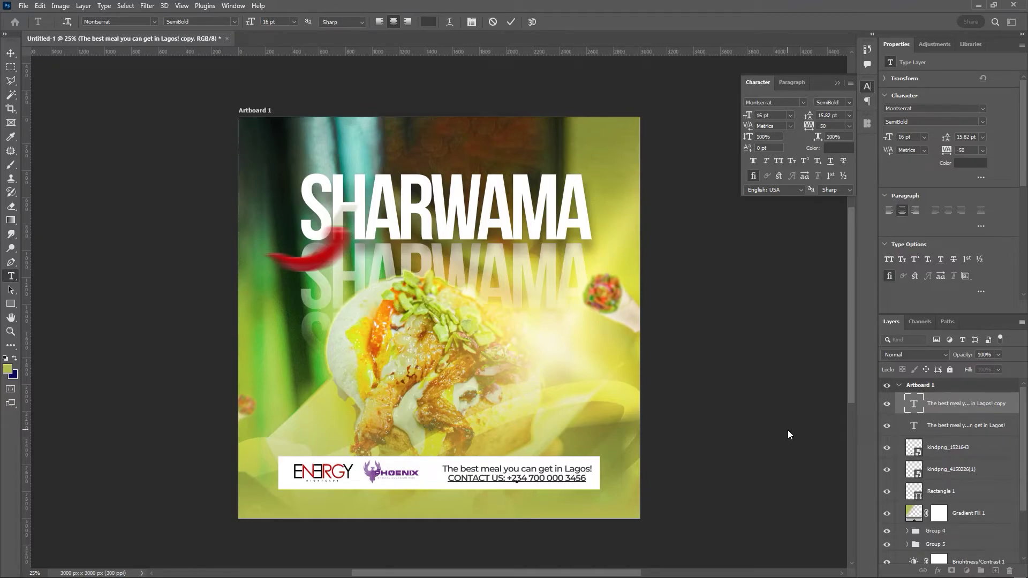
click(509, 22)
key(v)
- Size the contact line to 14 pt and the tagline to 13 pt, nudging both into place
drag(770, 116, 666, 142)
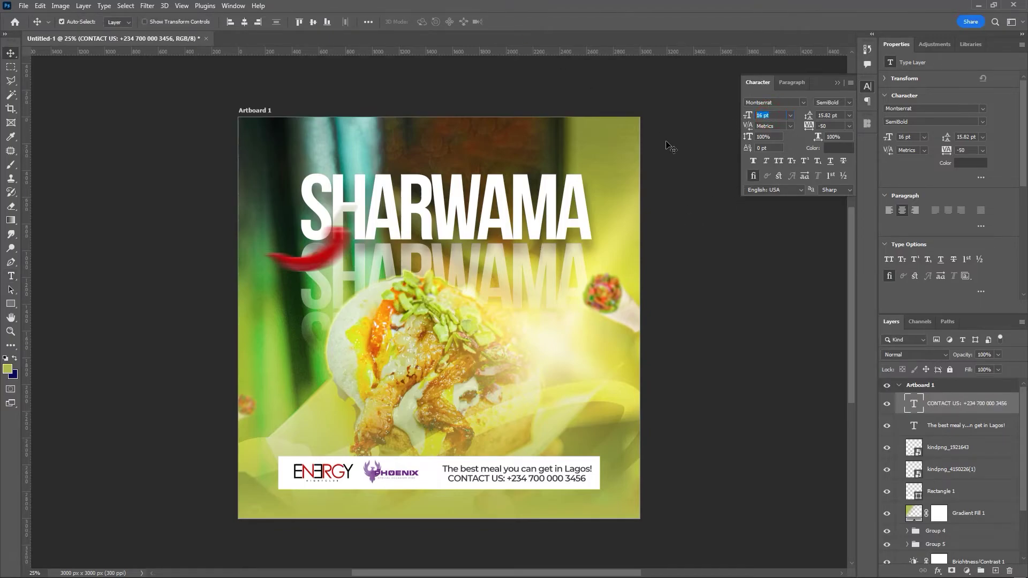
key(Return)
click(552, 473)
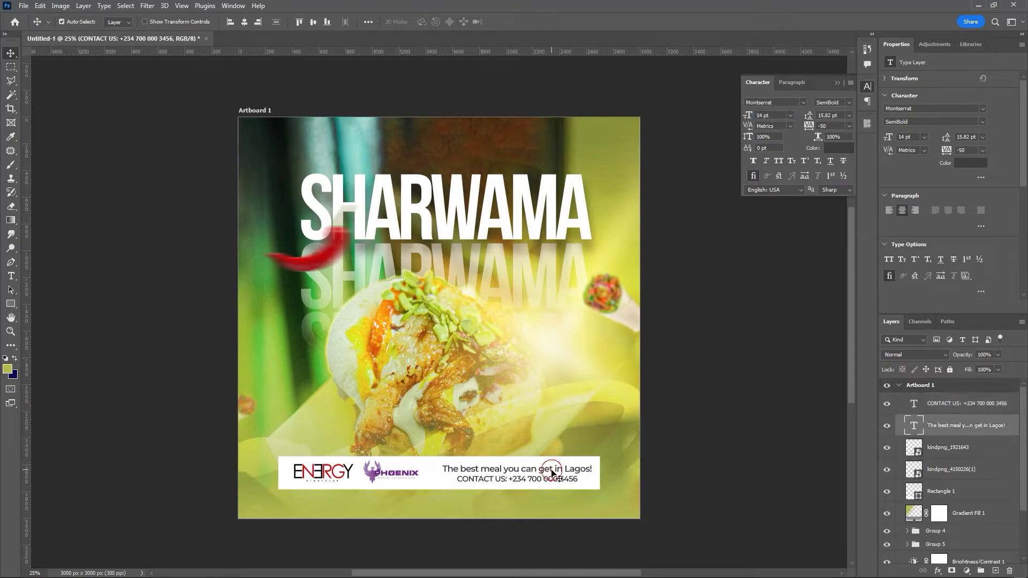
text(13)
key(Return)
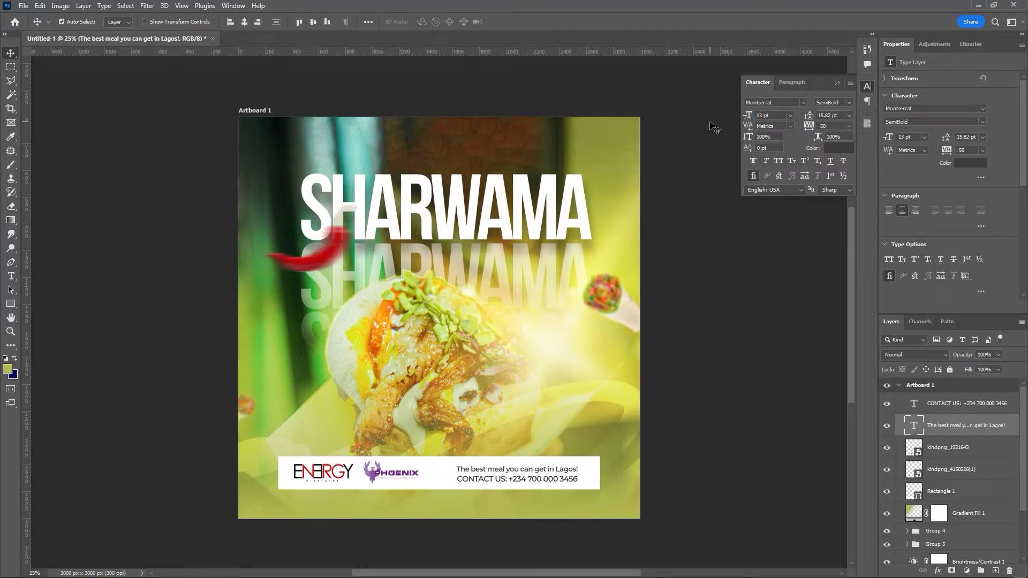
key(shift+Up)
key(Right)
key(Right)
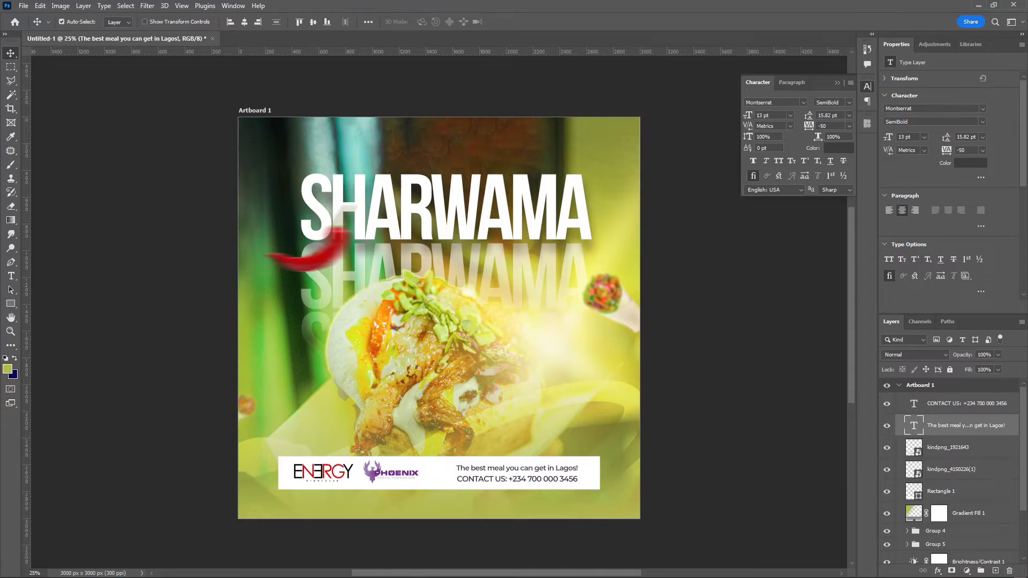
click(493, 482)
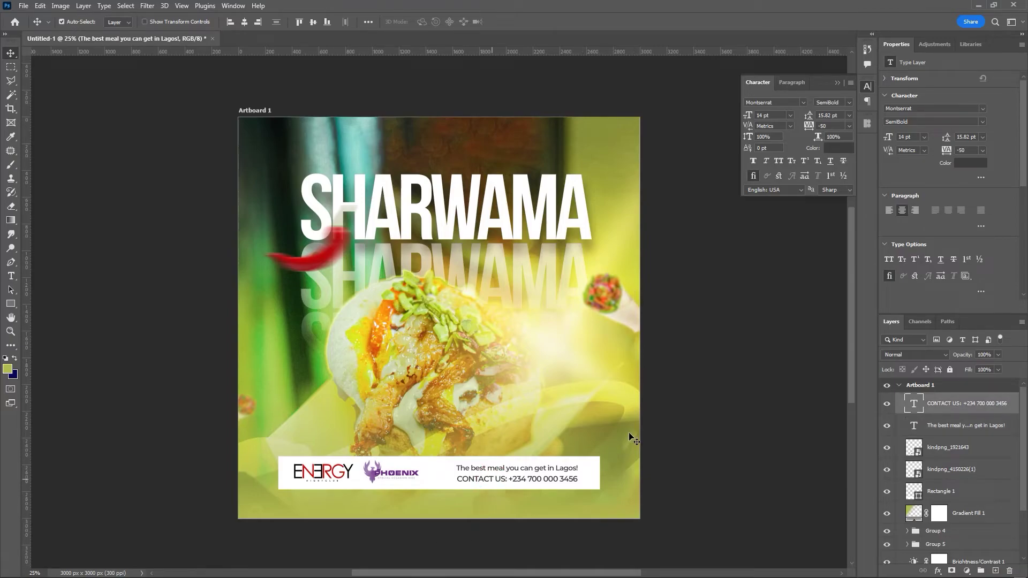
key(shift+Up)
key(Right)
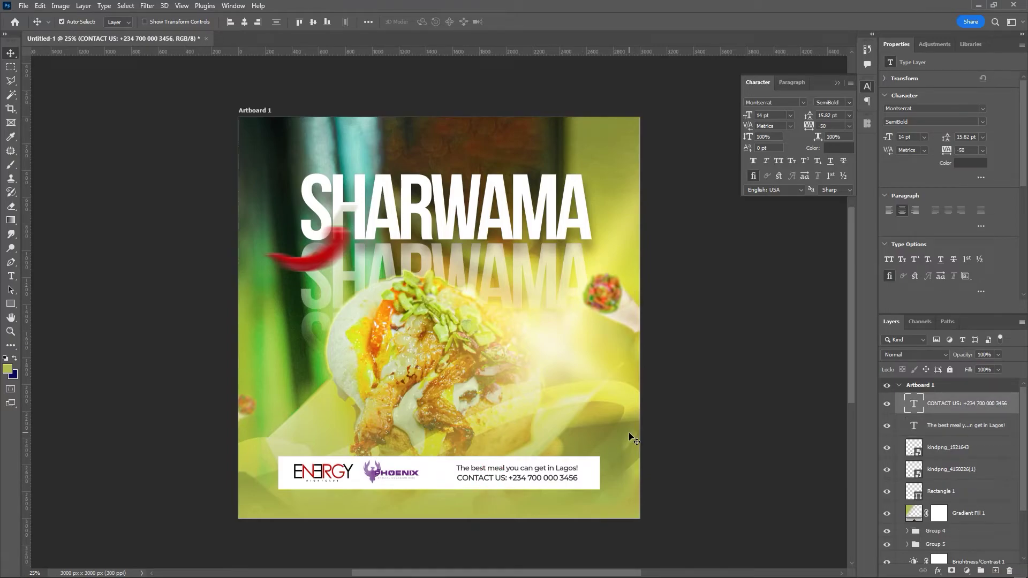
- Colour the 'CONTACT US:' words red #cc0202, sampled from the logo
double_click(914, 404)
drag(508, 478, 447, 483)
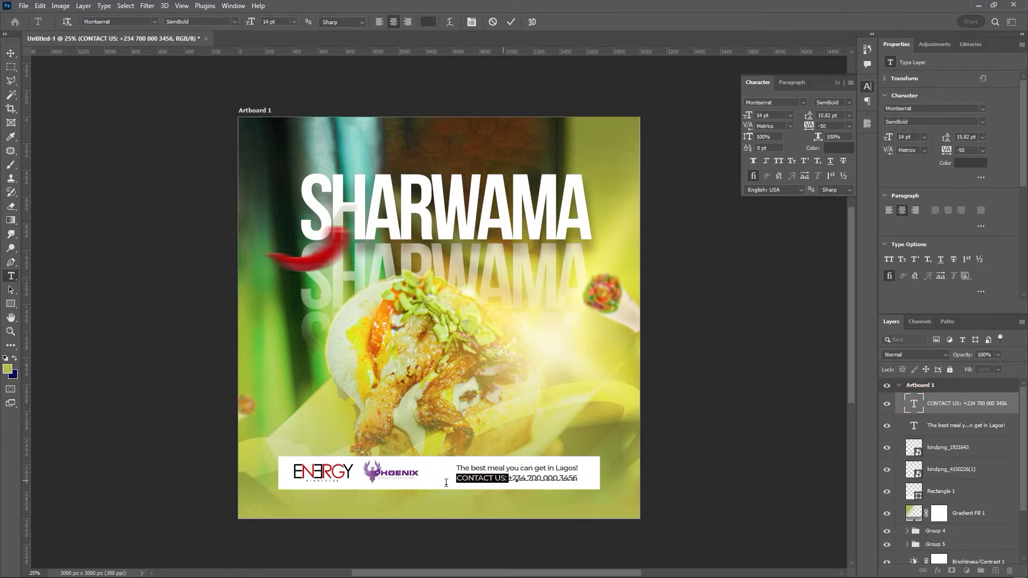
click(838, 150)
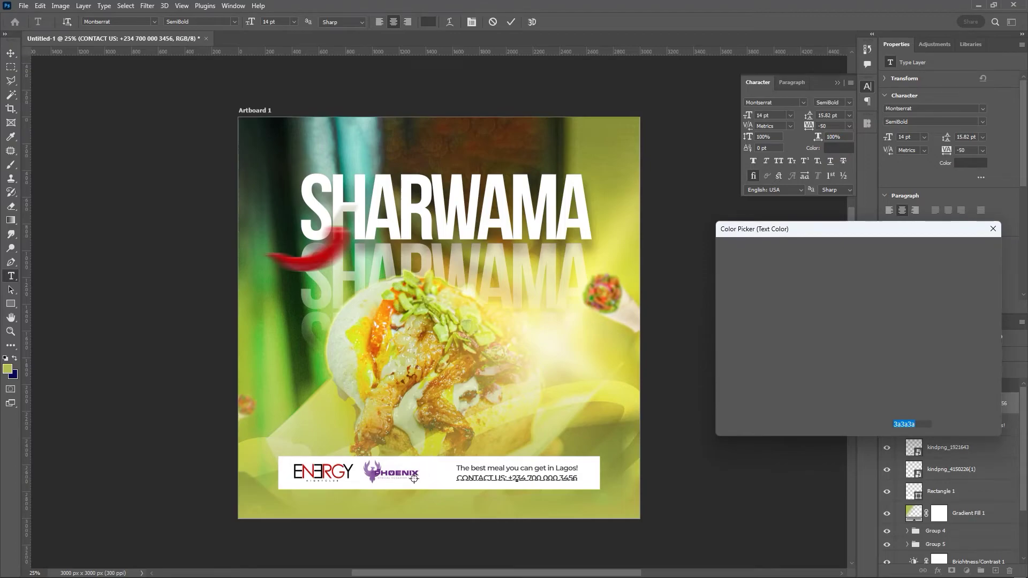
click(333, 470)
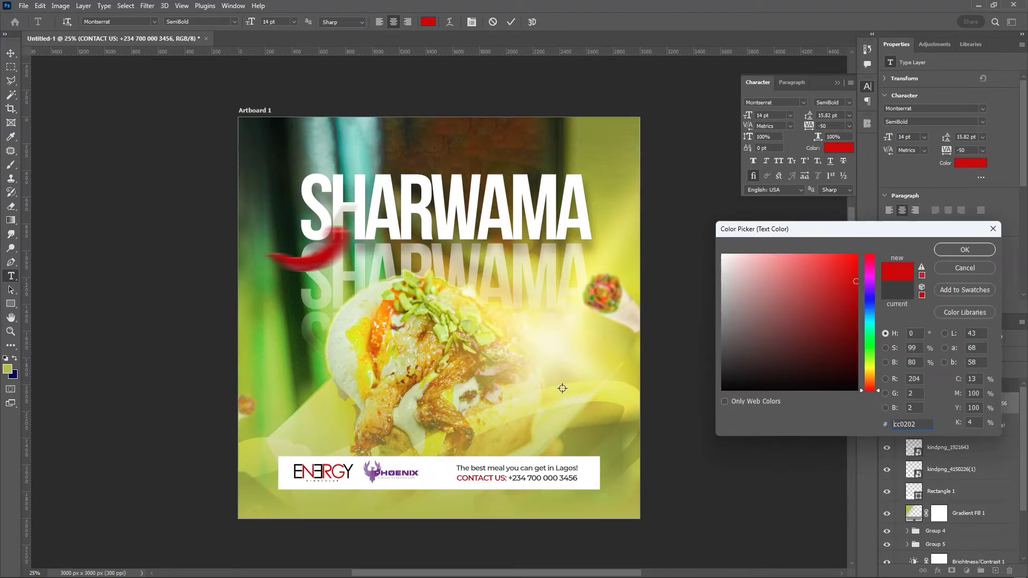
click(958, 250)
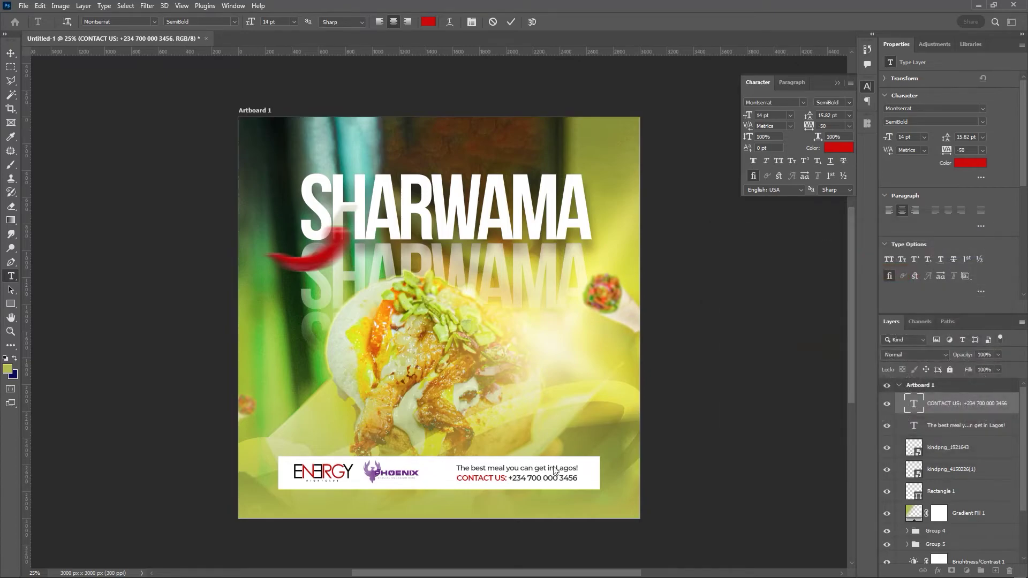
- Set the phone number to Bold and 'CONTACT US:' to Regular weight
click(511, 478)
drag(510, 478, 592, 477)
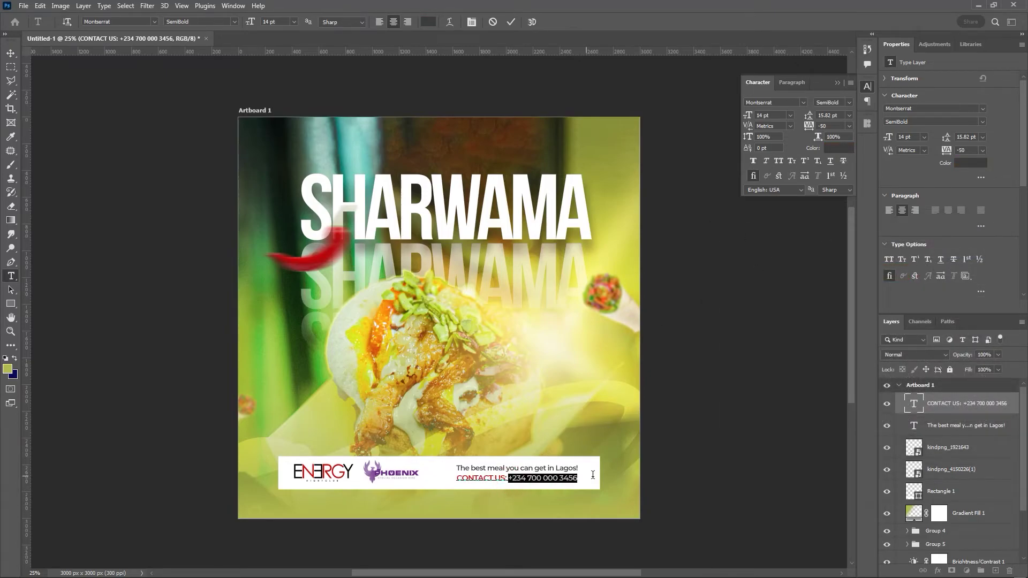
click(849, 103)
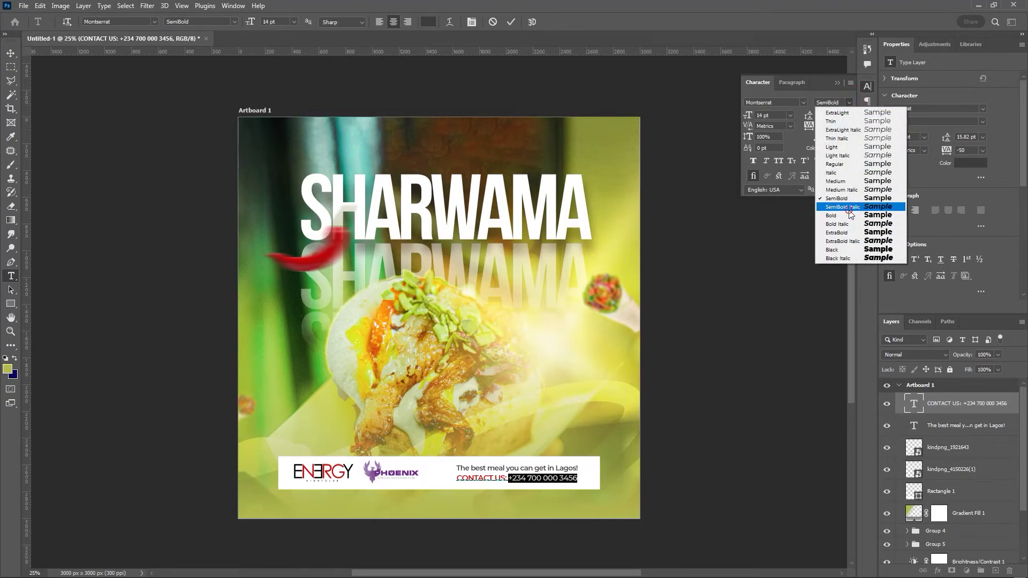
click(850, 208)
click(849, 103)
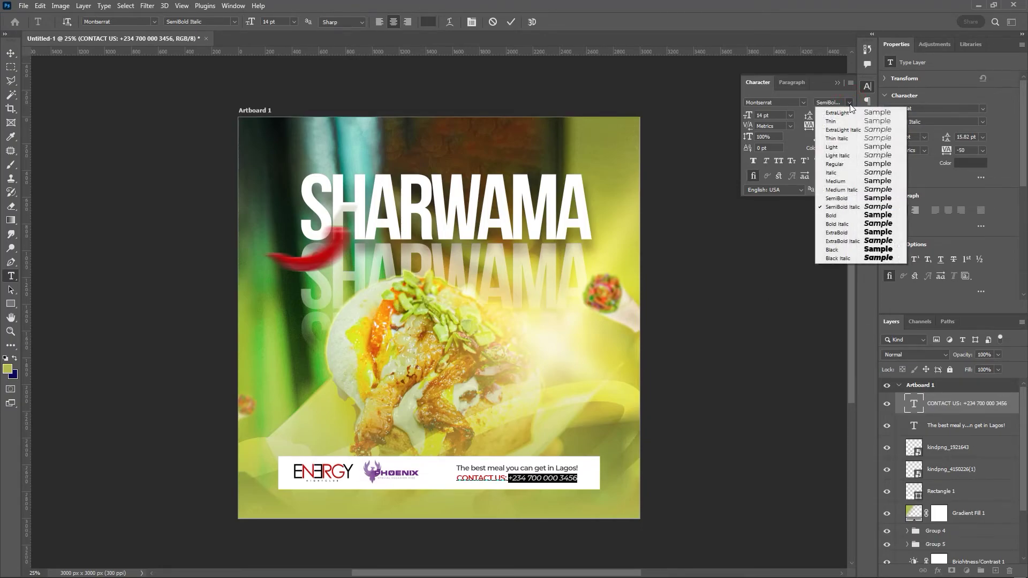
click(845, 218)
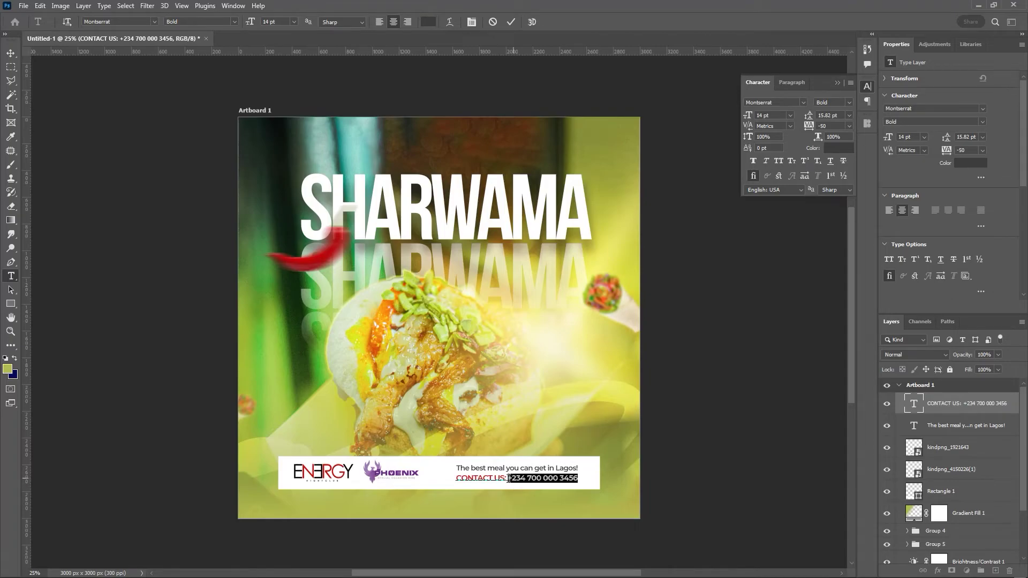
drag(507, 480, 456, 478)
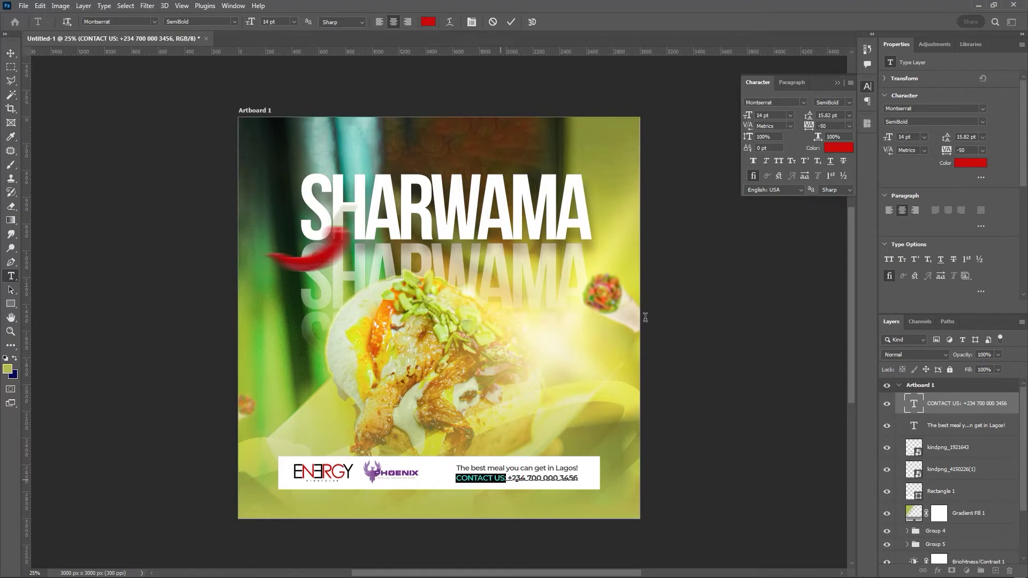
click(850, 103)
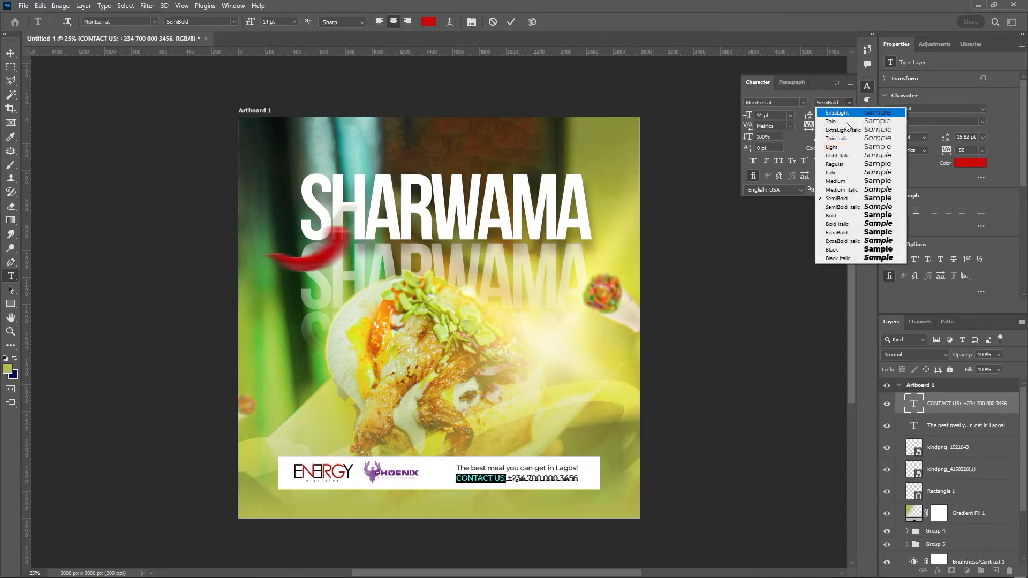
click(836, 164)
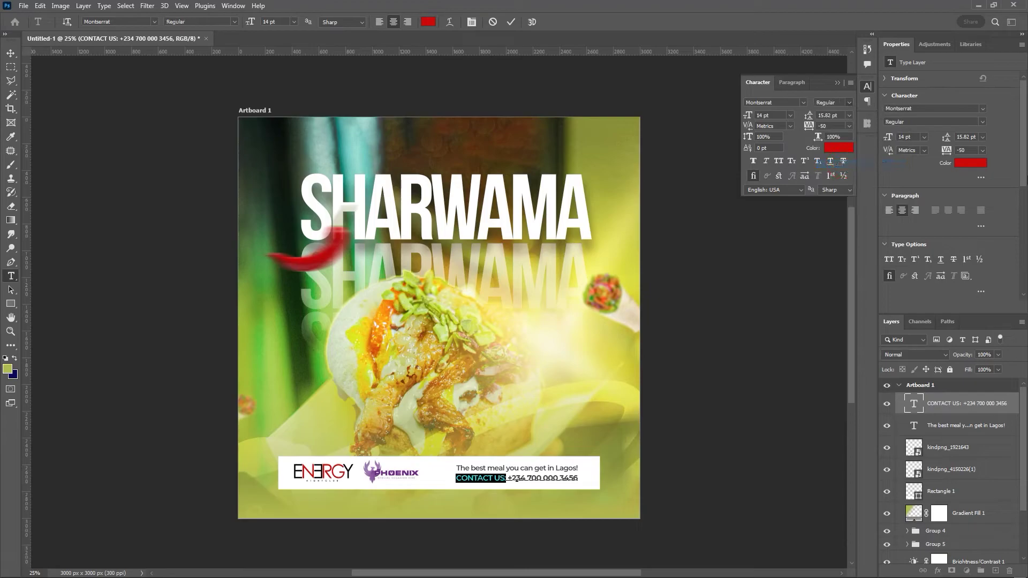
click(512, 22)
key(v)
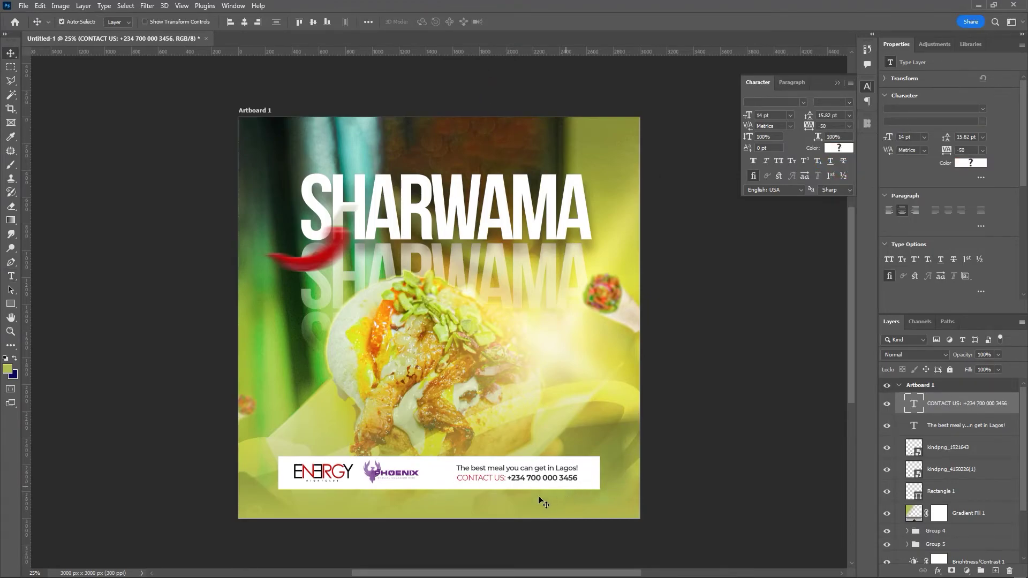
- Shift the tagline and contact lines slightly left and lock the white Rectangle 1 bar
click(524, 469)
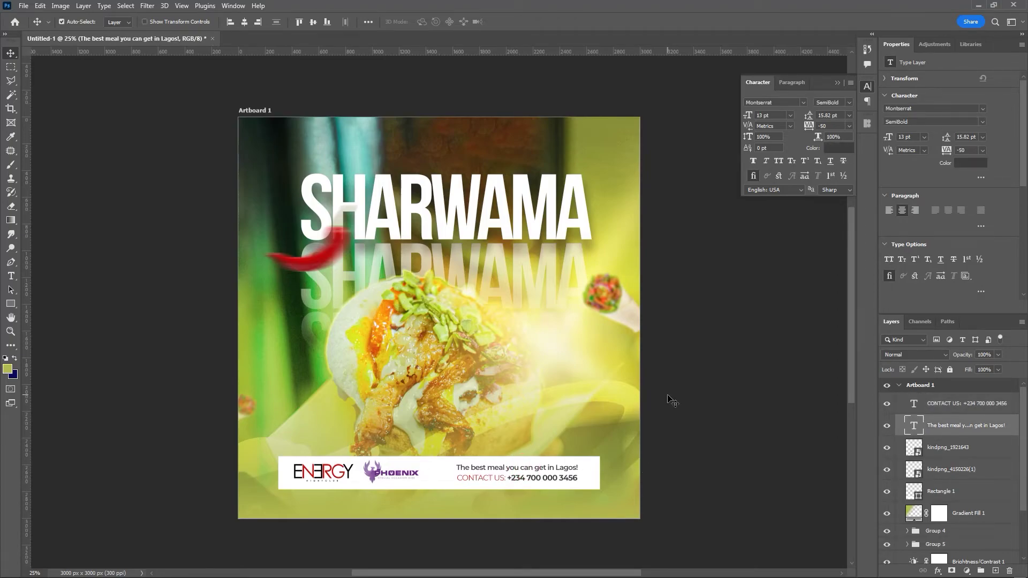
shift+click(539, 480)
key(Left)
key(Left)
key(Left)
key(Left)
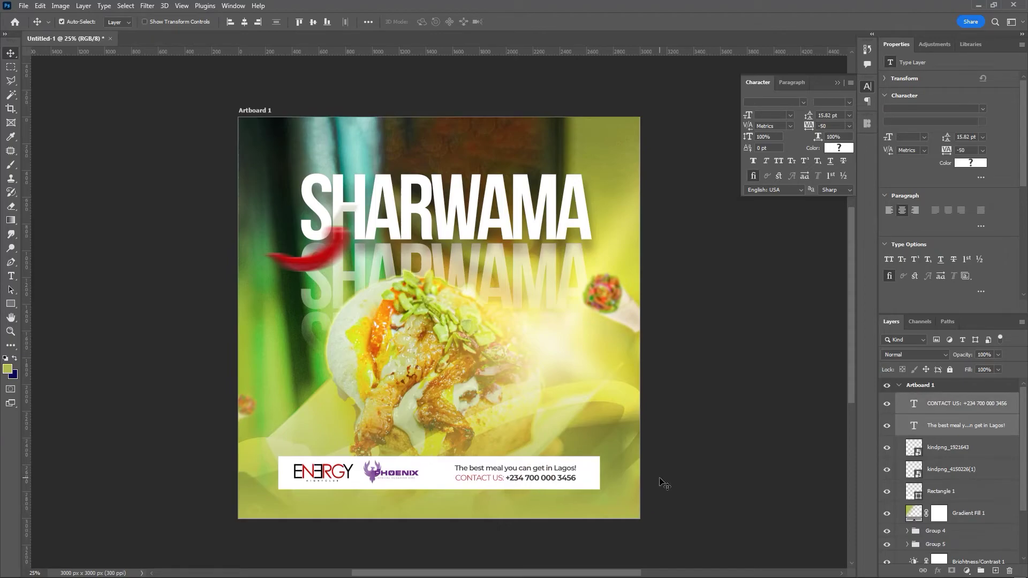
click(348, 480)
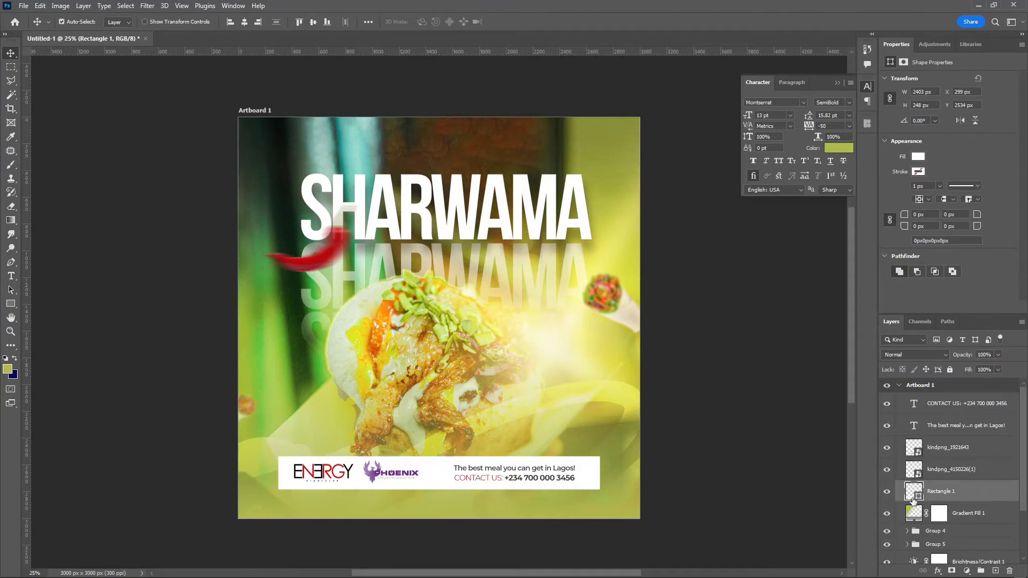
click(950, 369)
- Nudge the PHOENIX and ENERGY logos rightward, bringing ENERGY to X 495 px
click(327, 475)
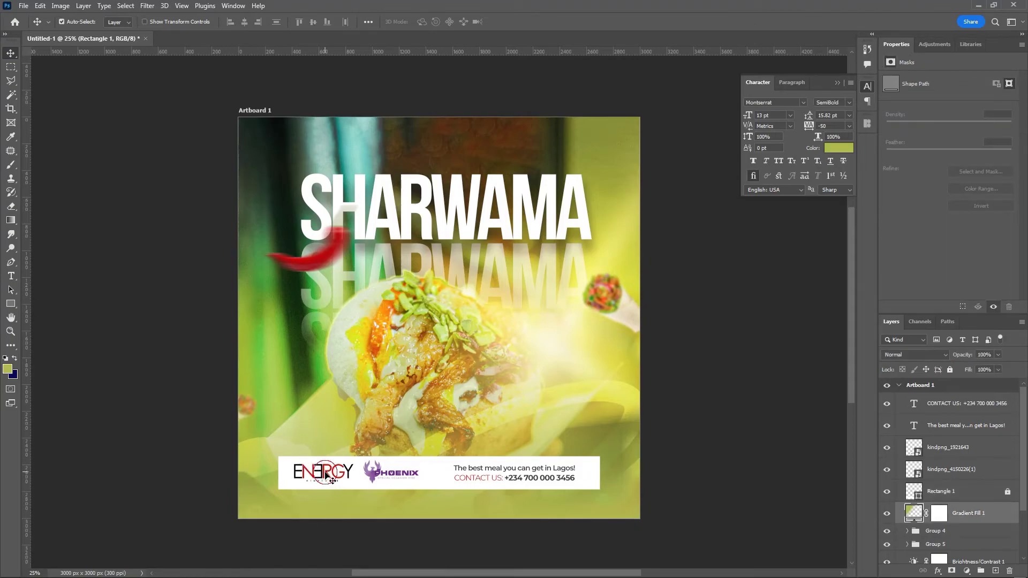
shift+click(378, 472)
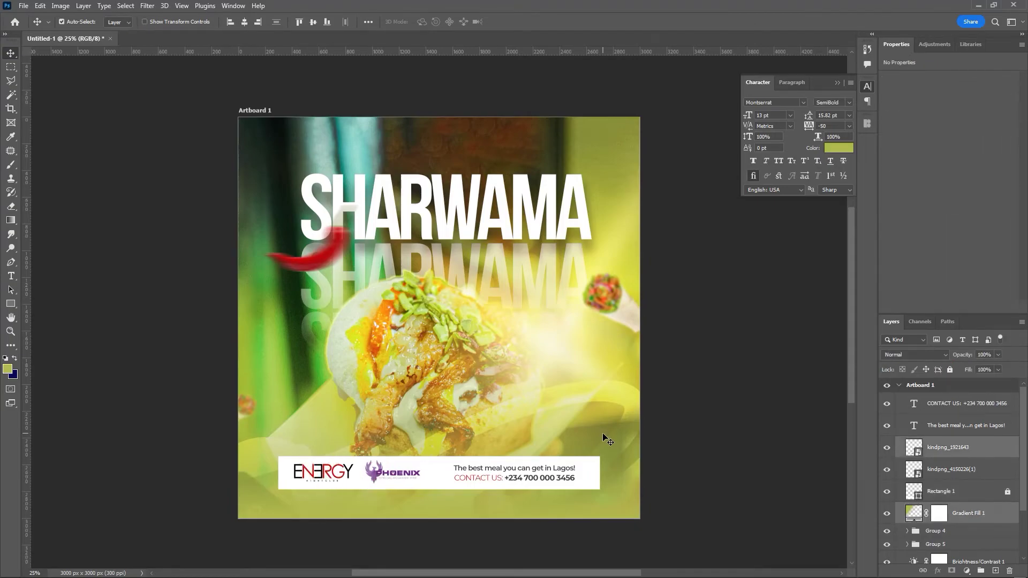
key(shift+Right)
key(shift+Right)
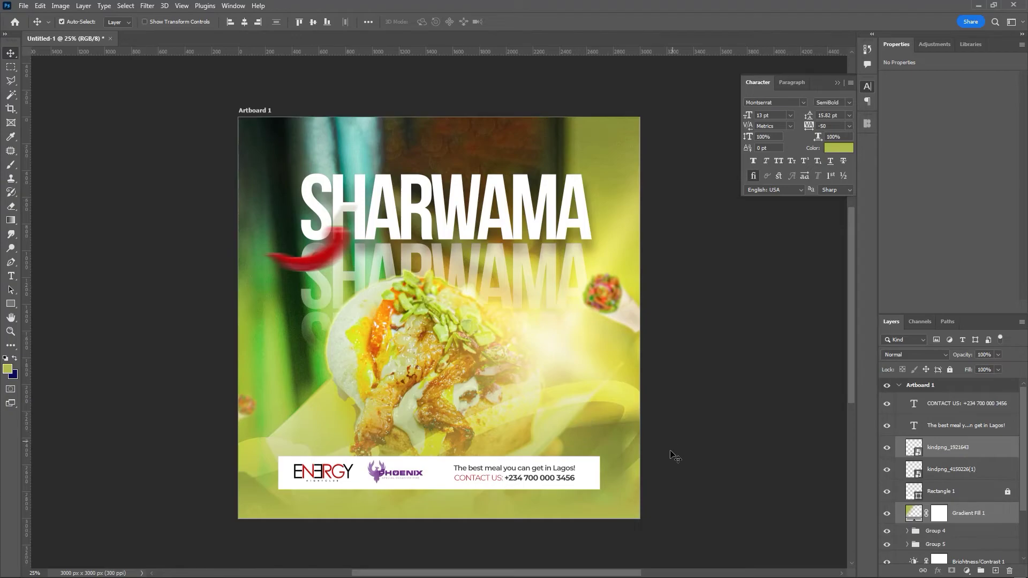
key(ctrl+z)
ctrl+click(712, 406)
ctrl+click(372, 472)
key(shift+Right)
key(shift+Right)
key(shift+Right)
key(shift+Right)
key(shift+Right)
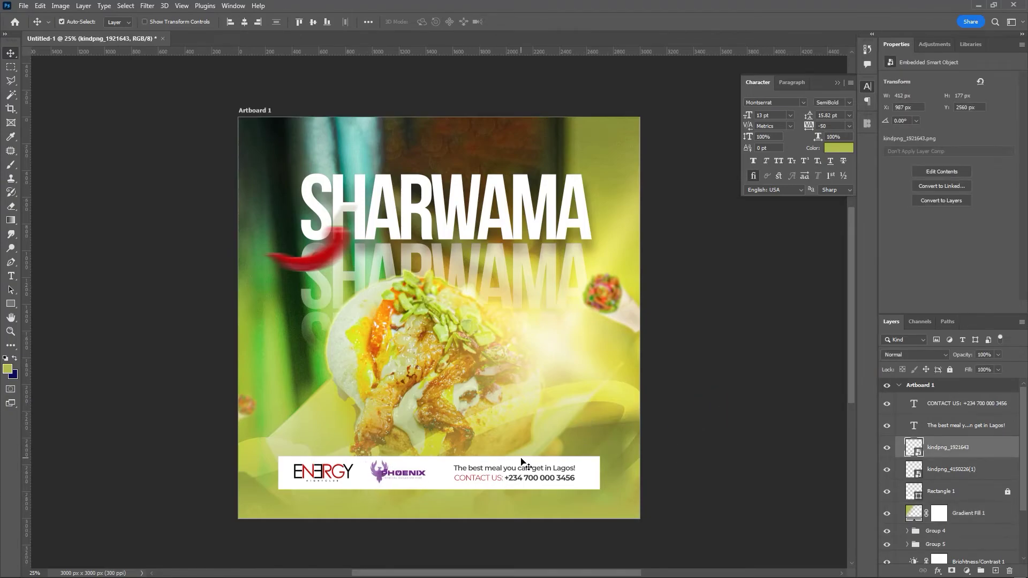
click(324, 472)
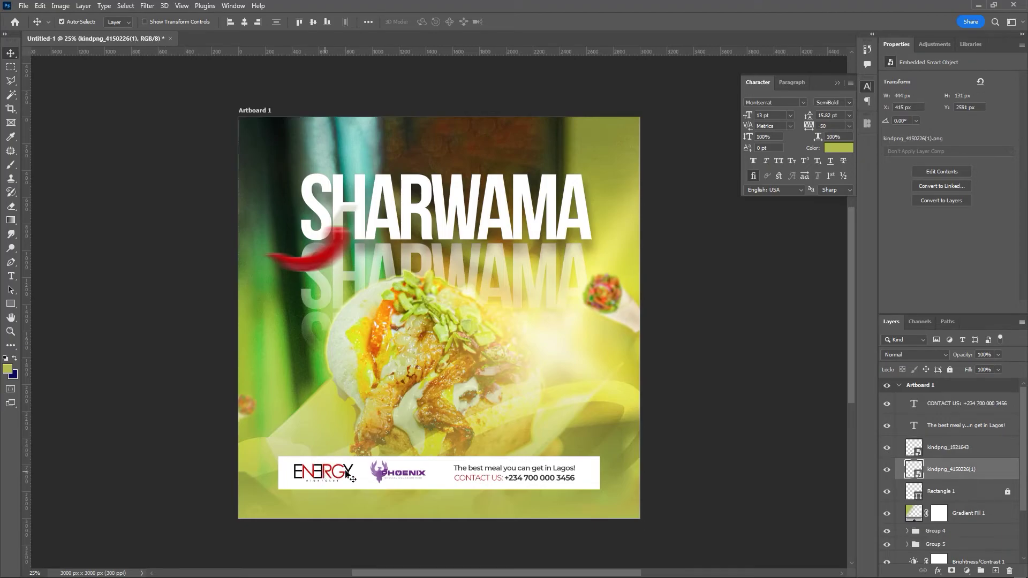
key(shift+Right)
key(shift+Right)
key(shift+Right)
key(shift+Right)
key(shift+Right)
key(shift+Right)
key(shift+Right)
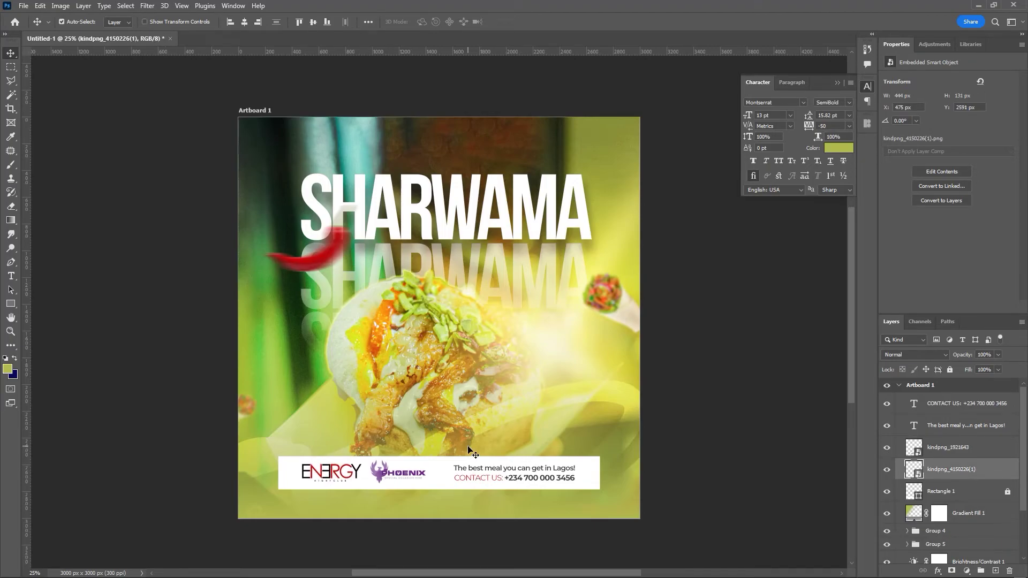
key(shift+Right)
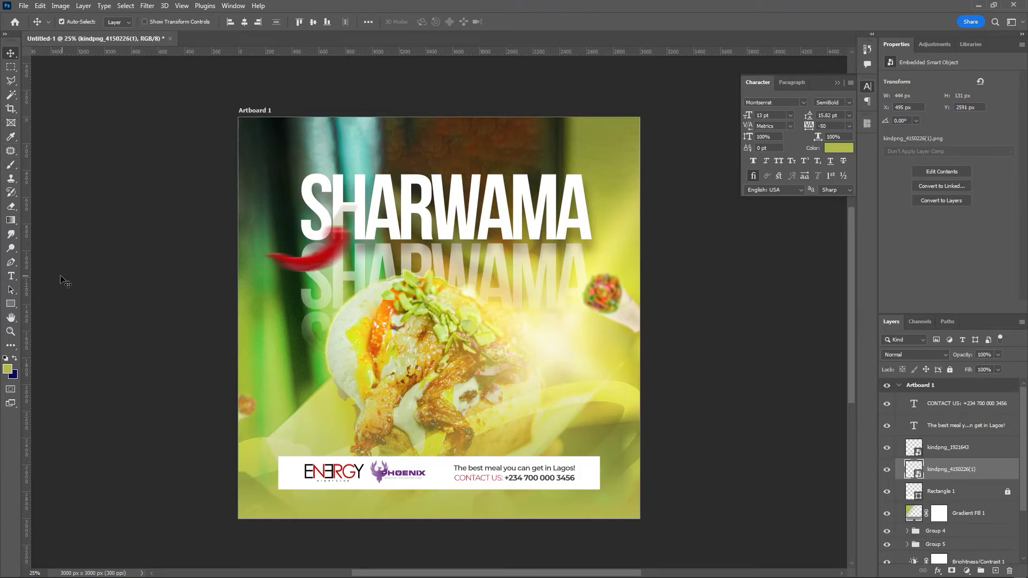
- Select the standard Pen Tool
click(13, 264)
right_click(12, 263)
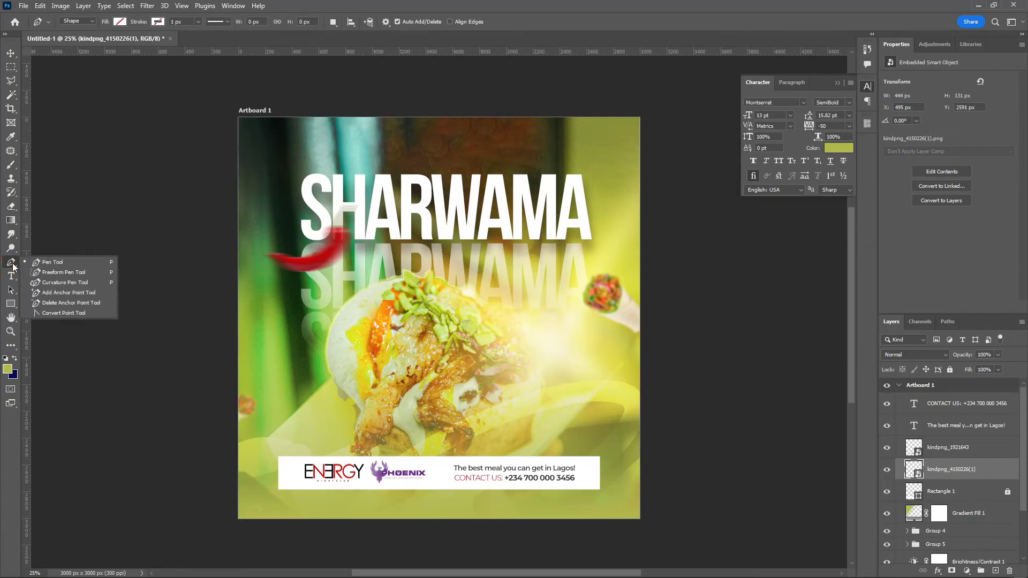
click(58, 262)
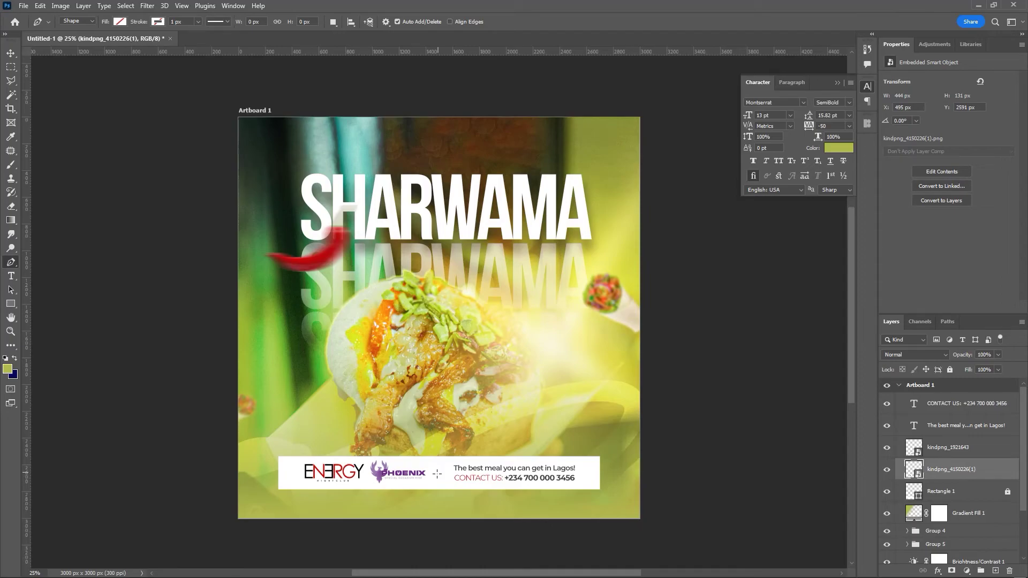
- Draw a short vertical divider line in the white sponsor bar with the Pen tool
key(Caps_Lock)
click(441, 465)
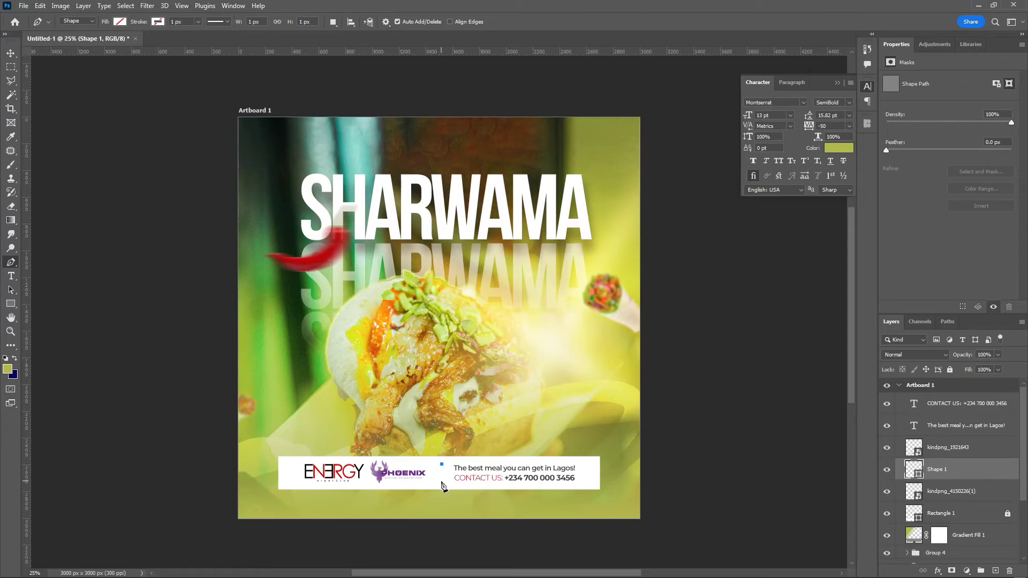
click(442, 482)
- Set the divider line's stroke width to 3 px
key(Return)
click(158, 23)
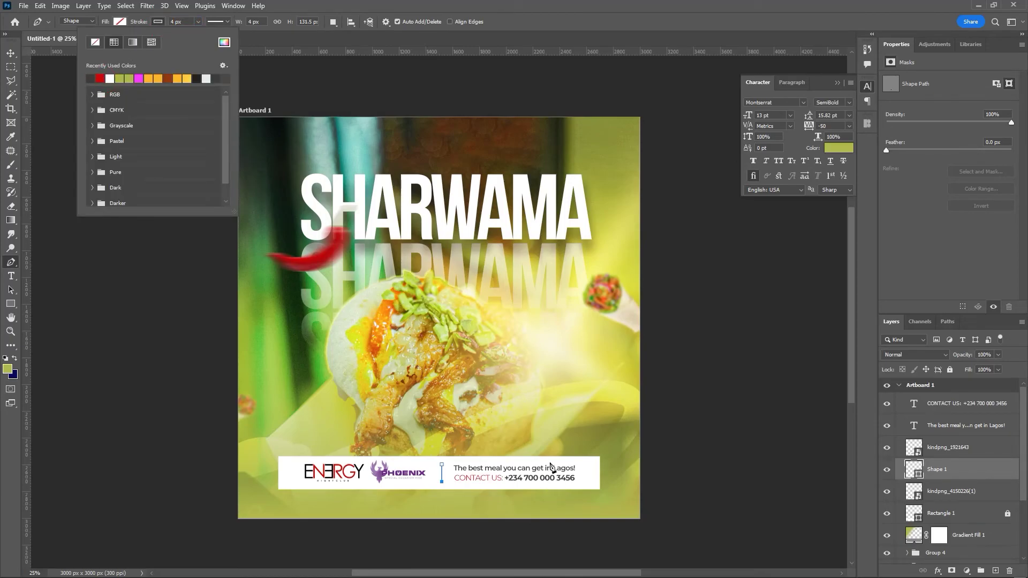
click(11, 52)
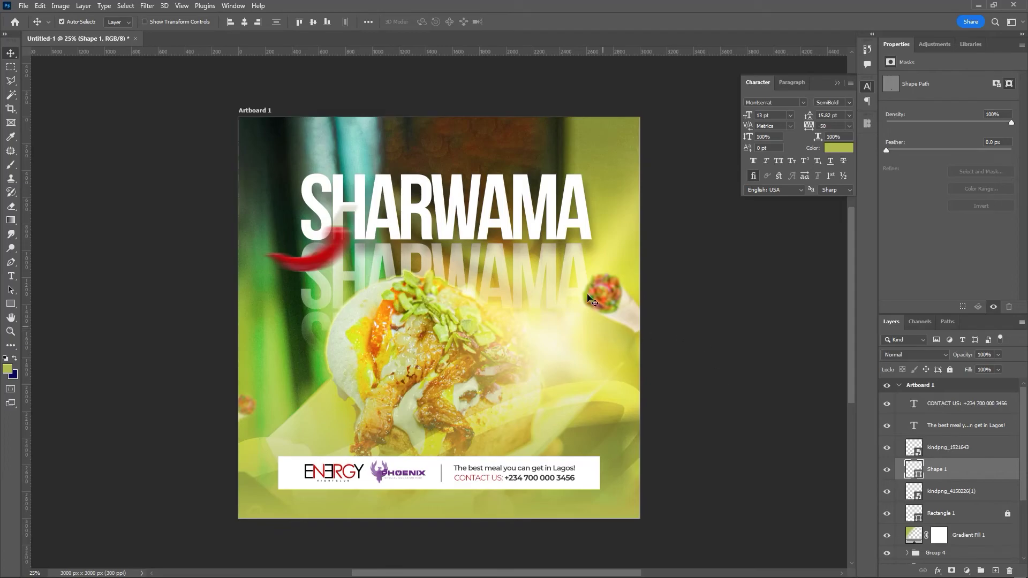
key(p)
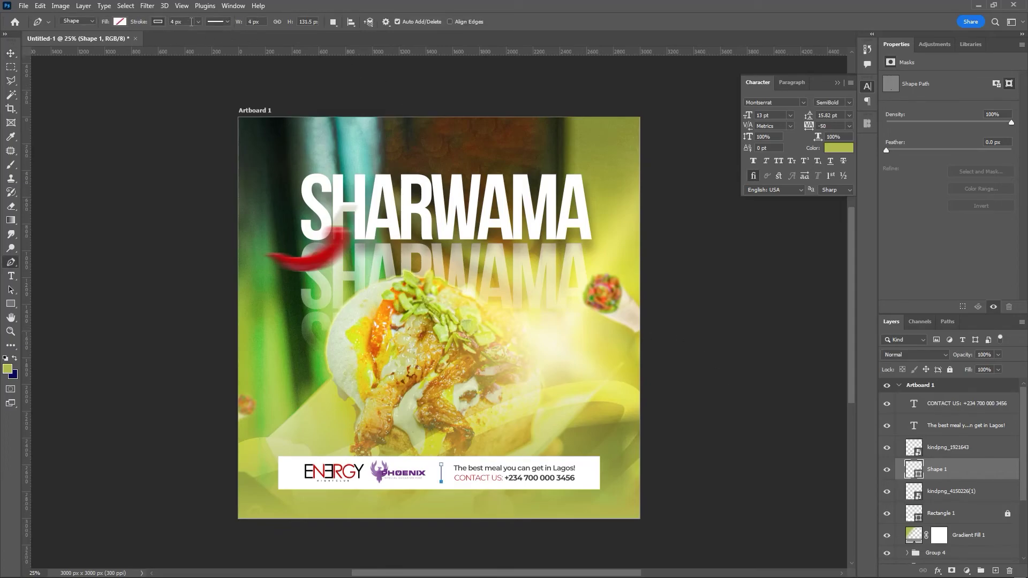
text(3)
click(11, 53)
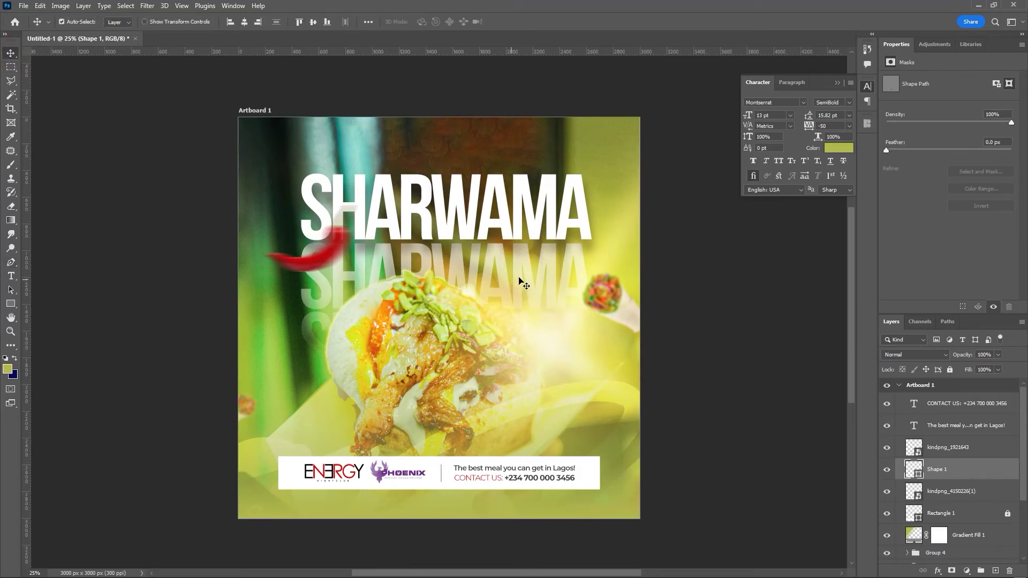
- Nudge the ENERGY and Phoenix logos together slightly right, then back a touch left
click(367, 478)
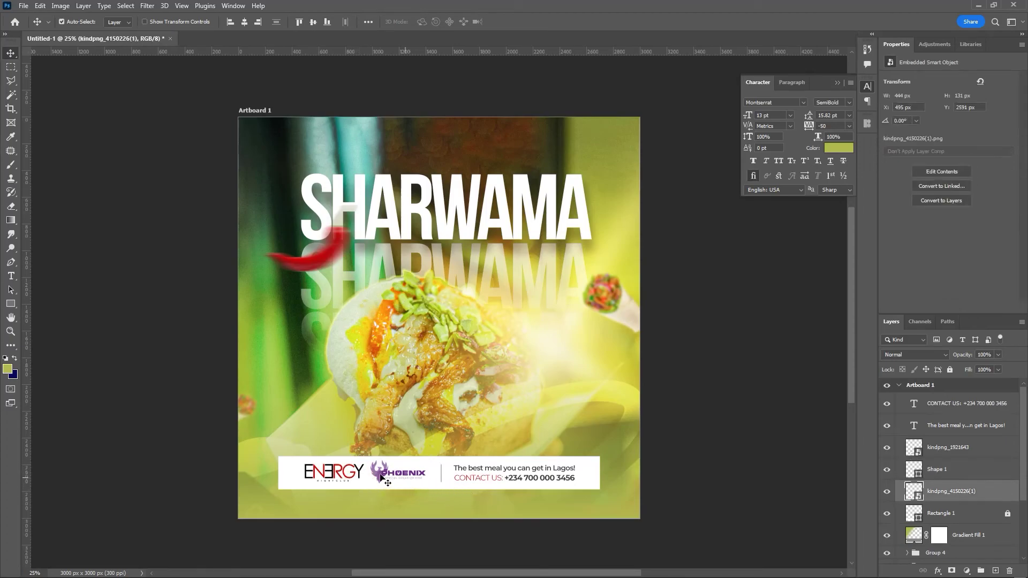
shift+click(376, 473)
key(shift+Right)
key(shift+Right)
key(shift+Right)
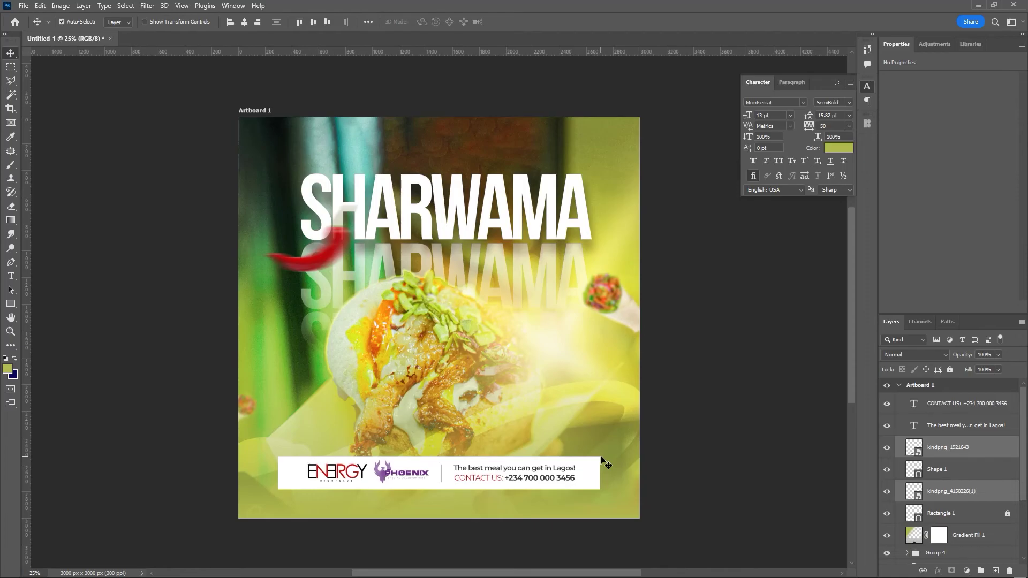
key(Left)
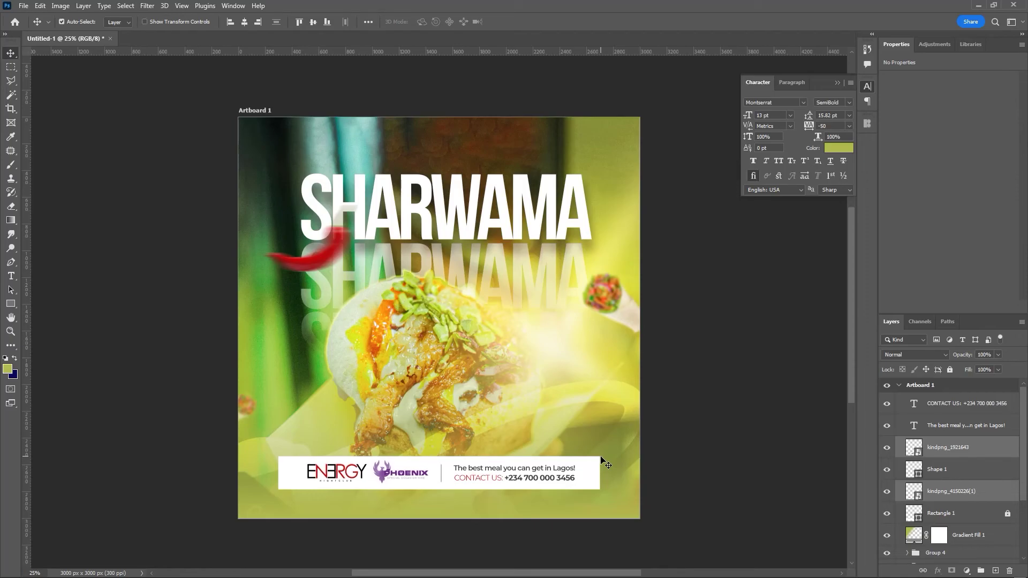
- Align the tagline and CONTACT US text layers along their left edges
click(508, 473)
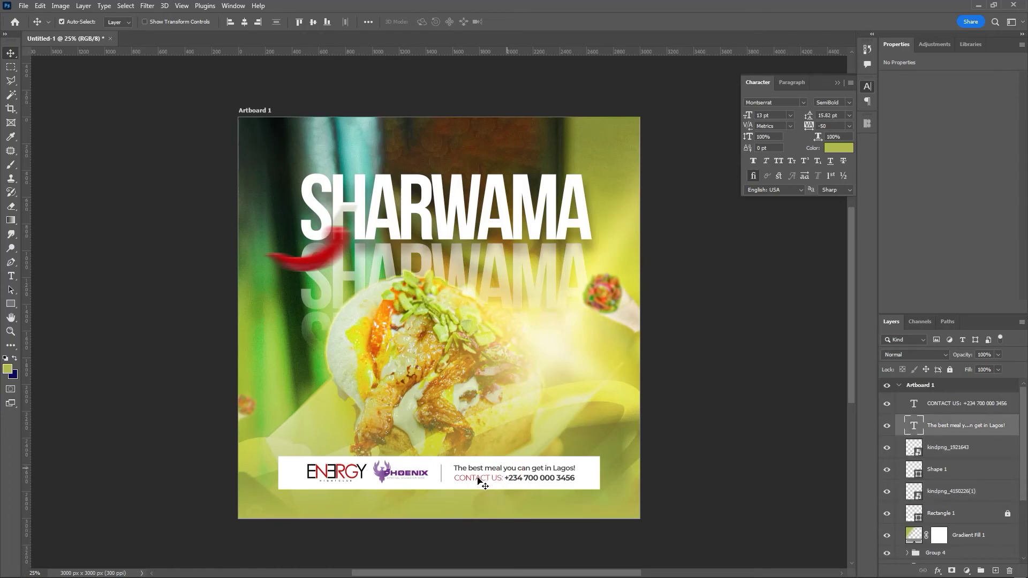
shift+click(568, 461)
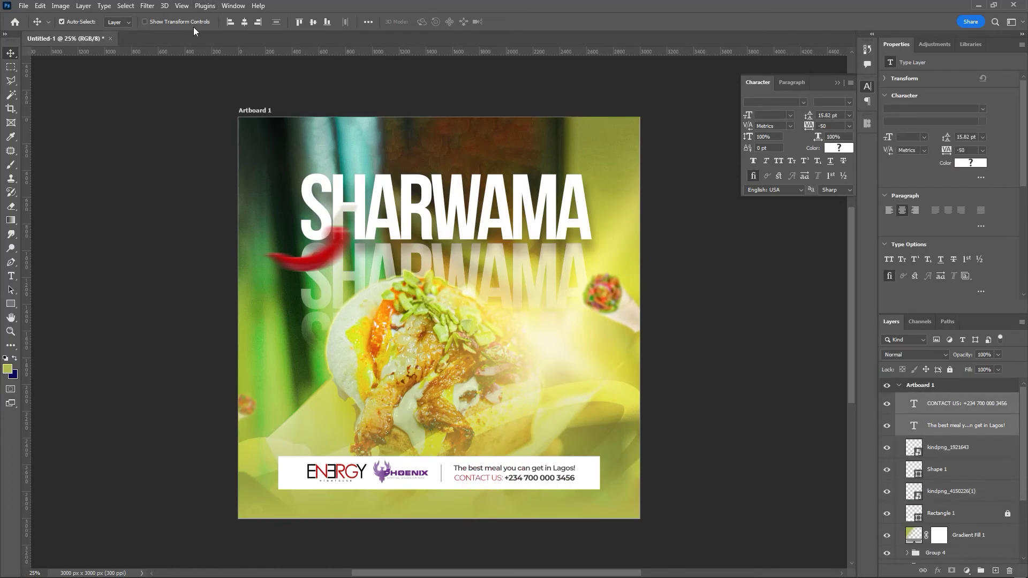
click(229, 22)
click(748, 436)
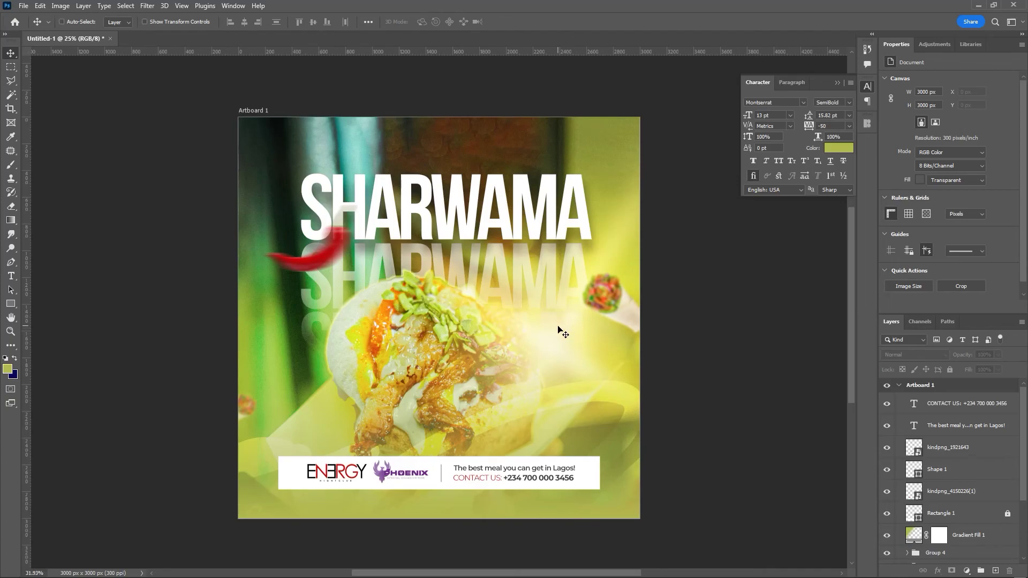
key(ctrl+plus)
key(ctrl+minus)
click(971, 416)
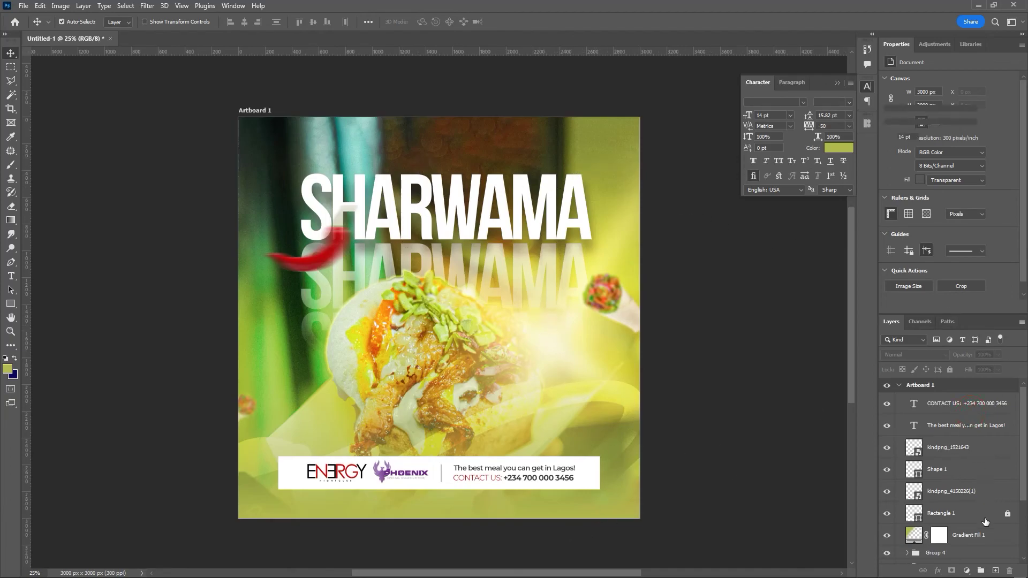
- Add a new layer above CONTACT US and fill it with 50% Gray
click(995, 572)
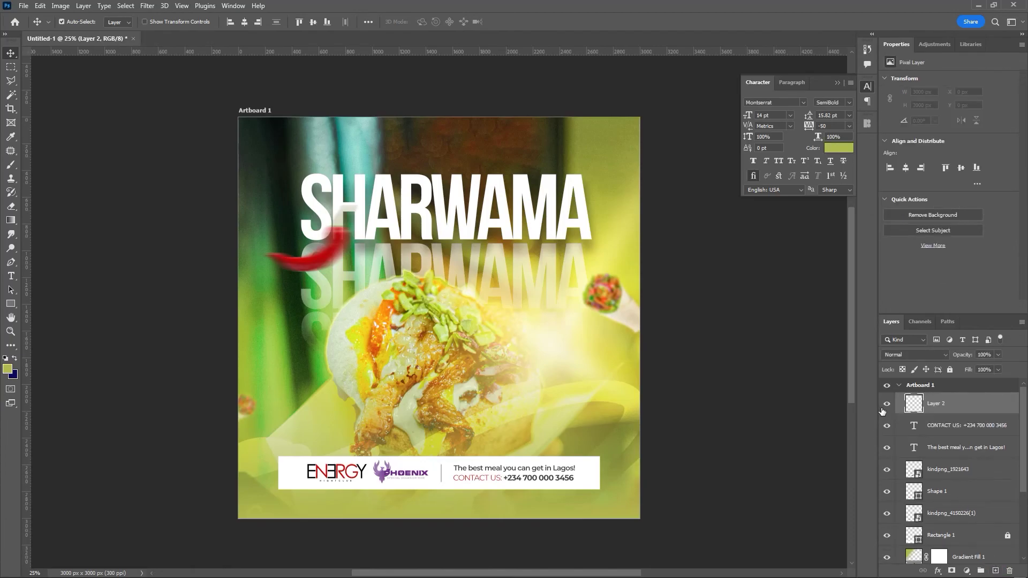
key(shift+F5)
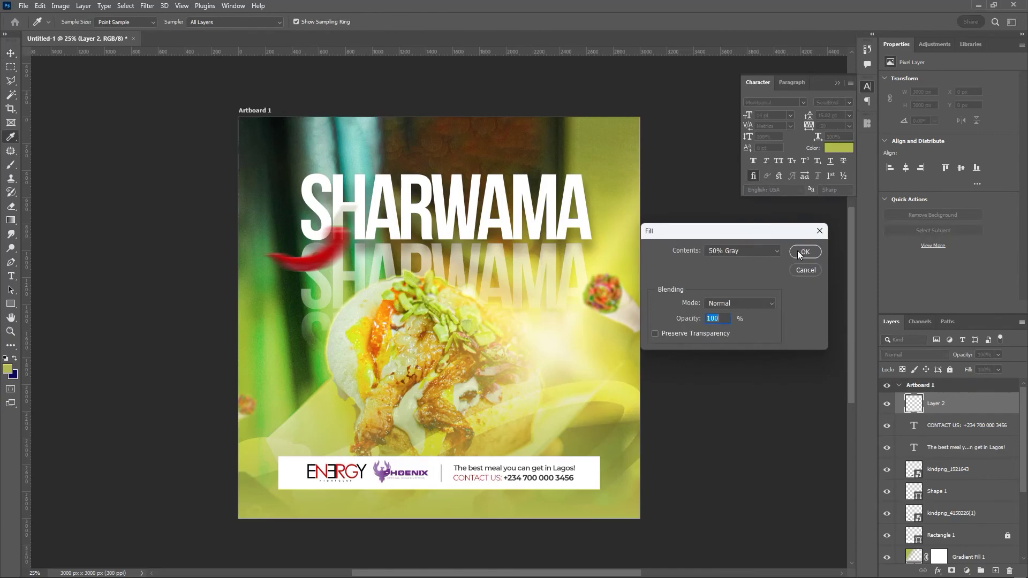
click(764, 251)
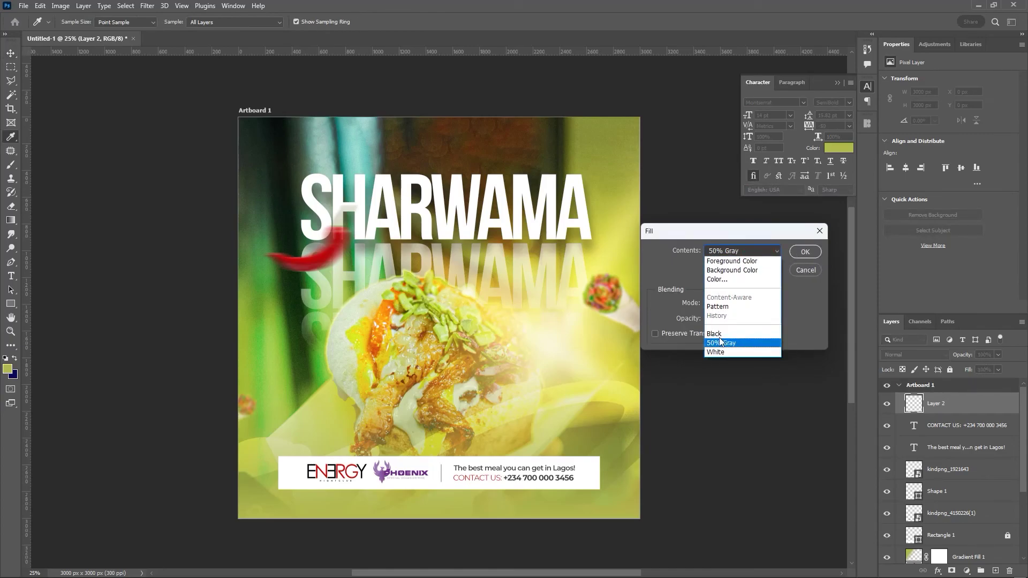
click(737, 347)
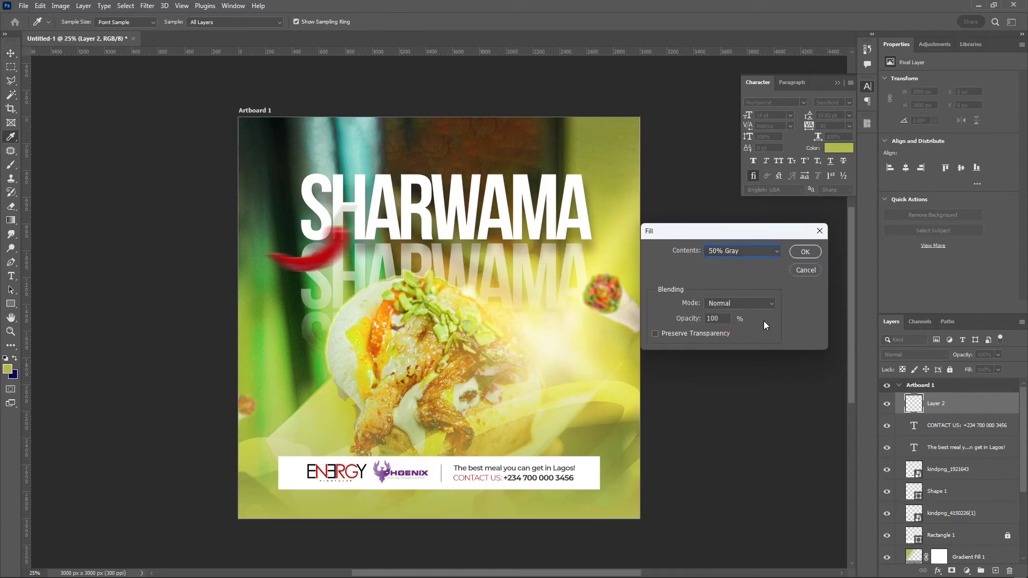
click(802, 254)
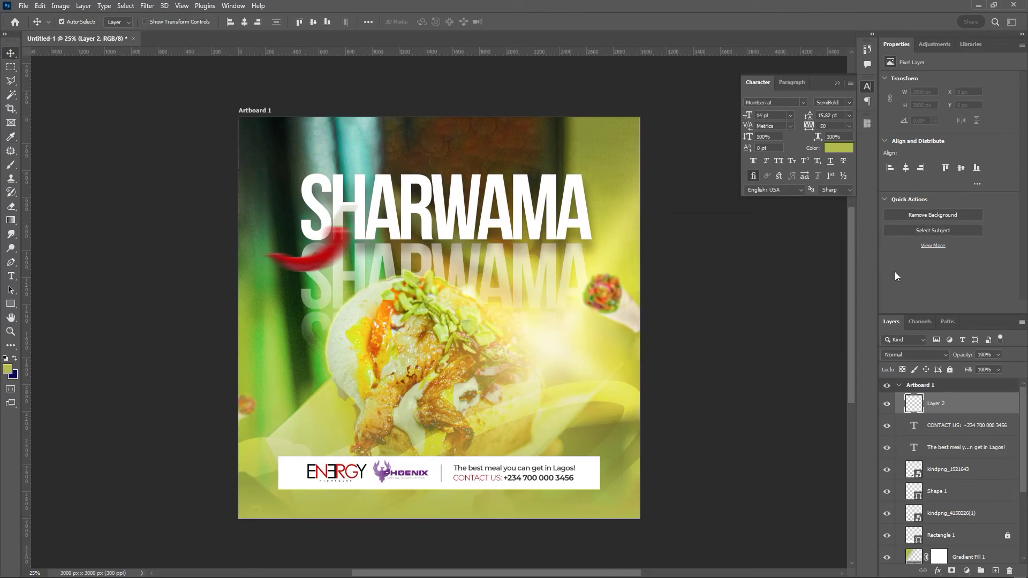
- Apply 10% Add Noise to the gray layer and blend it in Soft Light
click(153, 8)
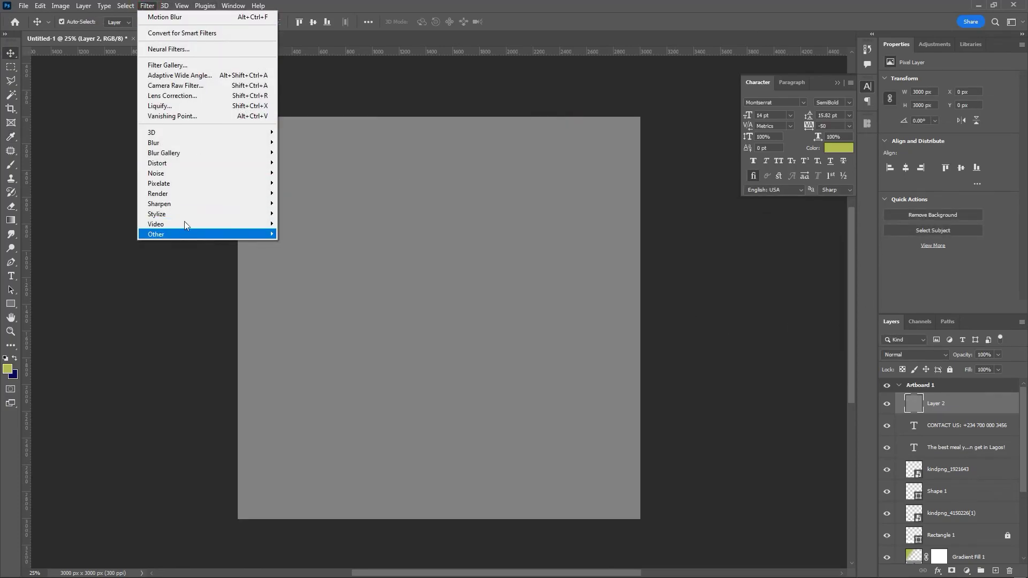
mouse_move(196, 173)
click(314, 173)
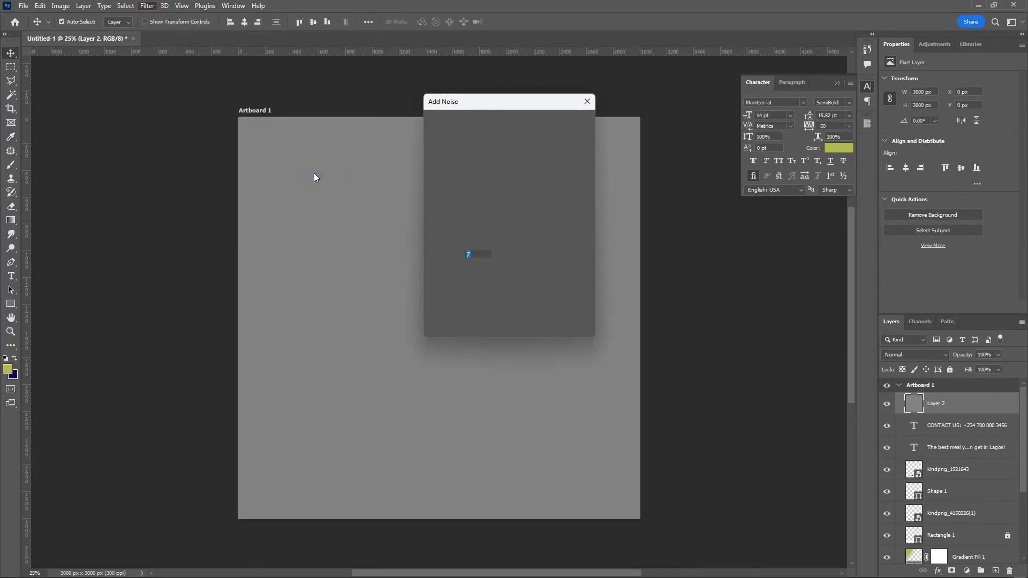
text(10)
click(565, 122)
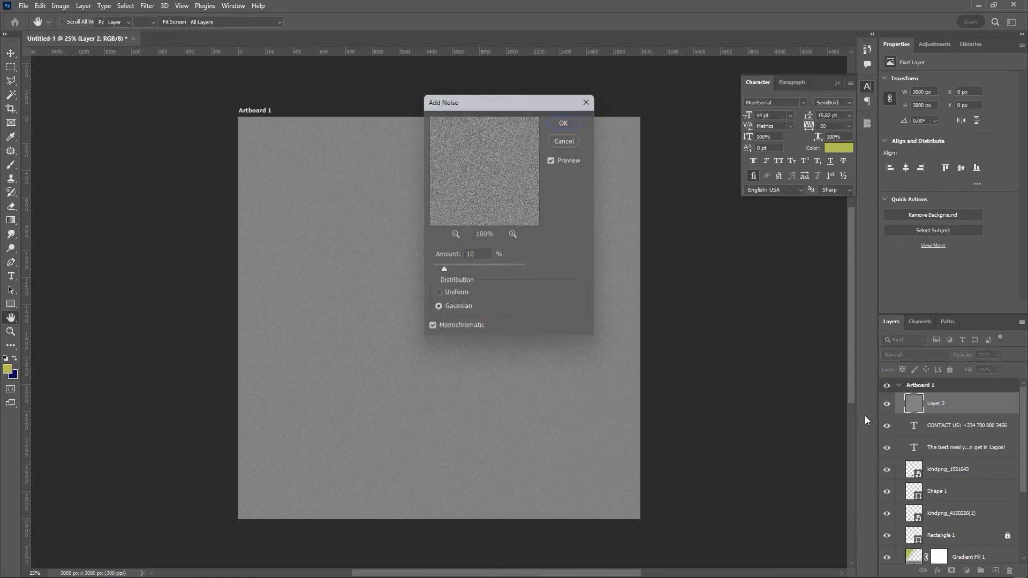
click(917, 354)
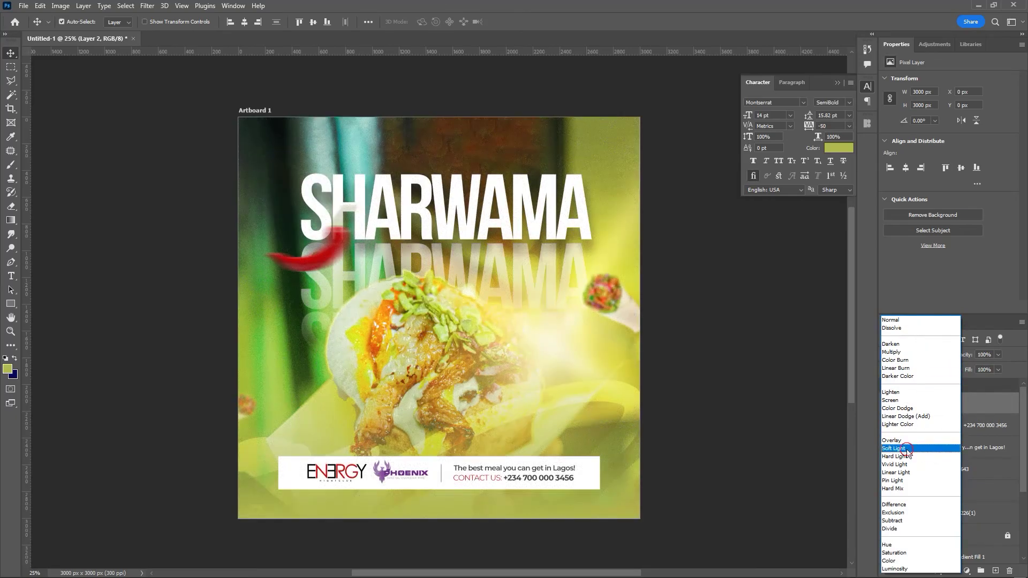
click(907, 450)
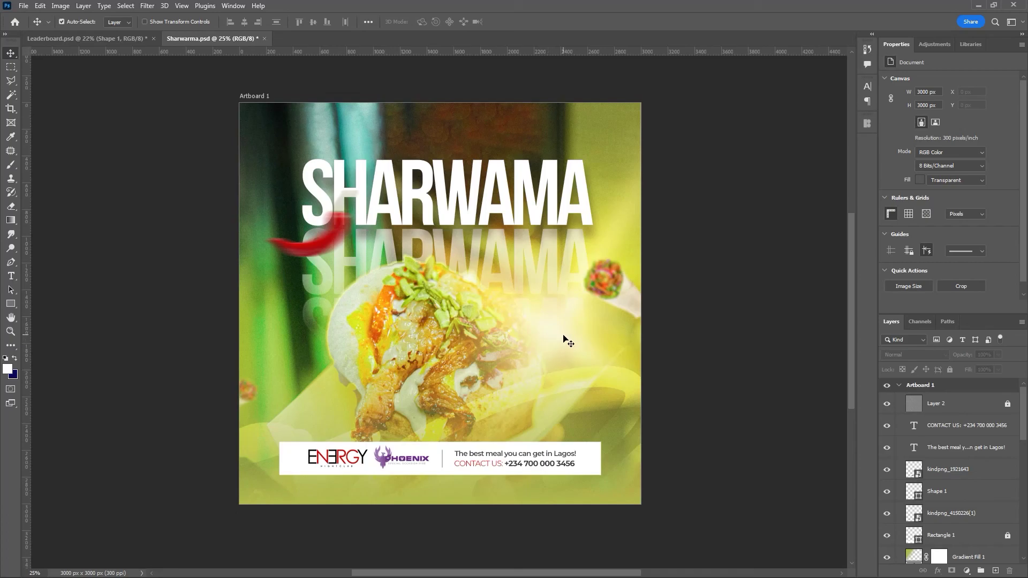
- Lock Gradient Fill 1 completely and move pngwing.com(14) up-right to X 316 px, Y -687 px
drag(1025, 420, 1025, 447)
click(943, 390)
click(950, 369)
click(956, 513)
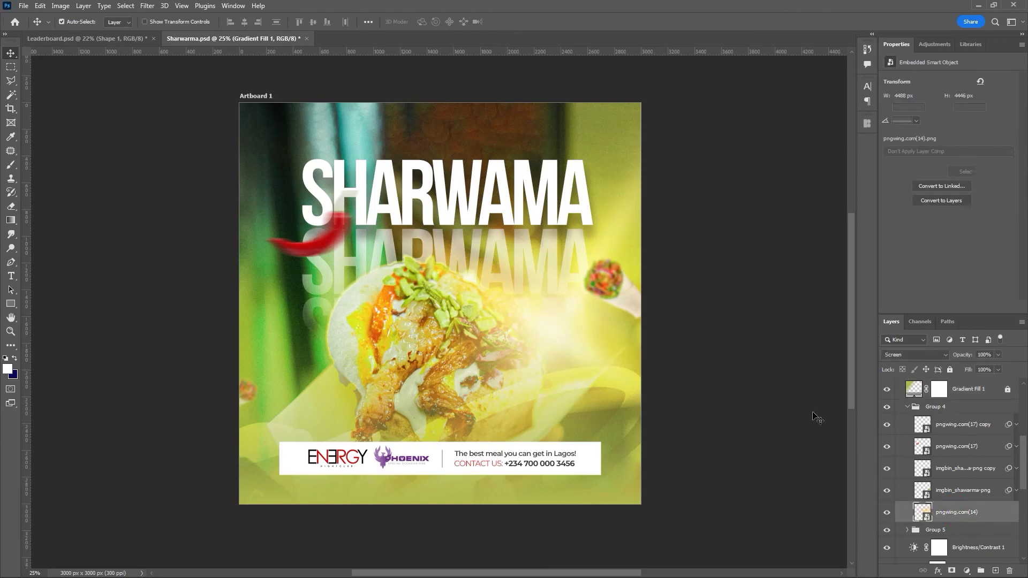
drag(557, 324, 604, 311)
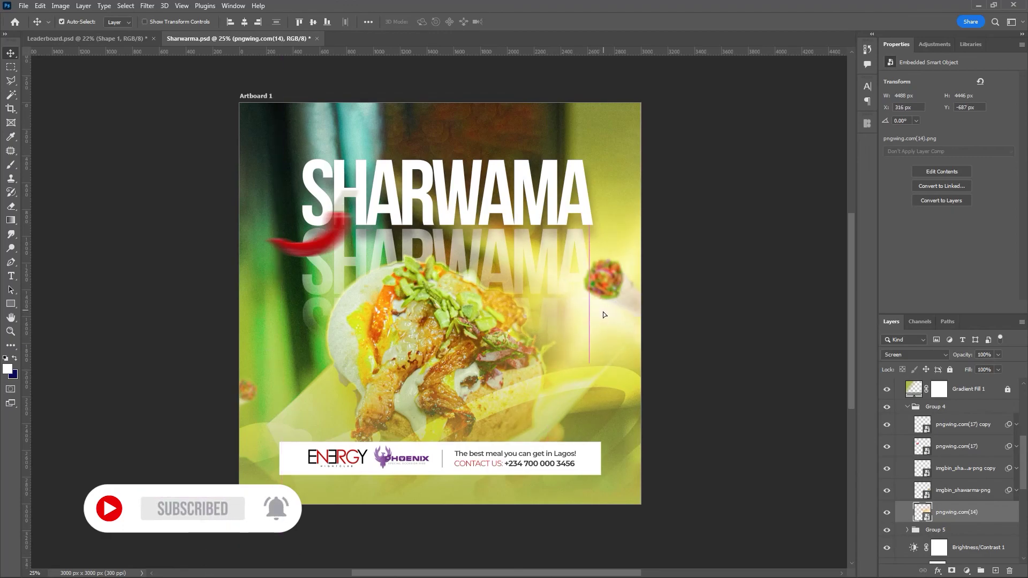